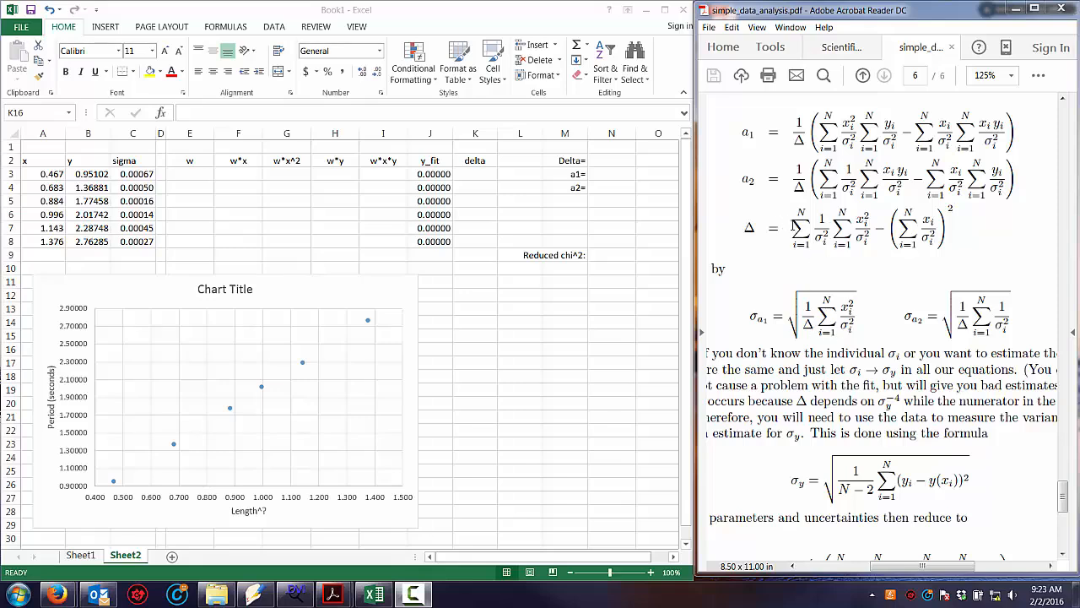
- Examine the Delta, a1 and a2 sum formulas in the PDF alongside the w to w*x*y column headings in row 2
drag(794, 226, 865, 236)
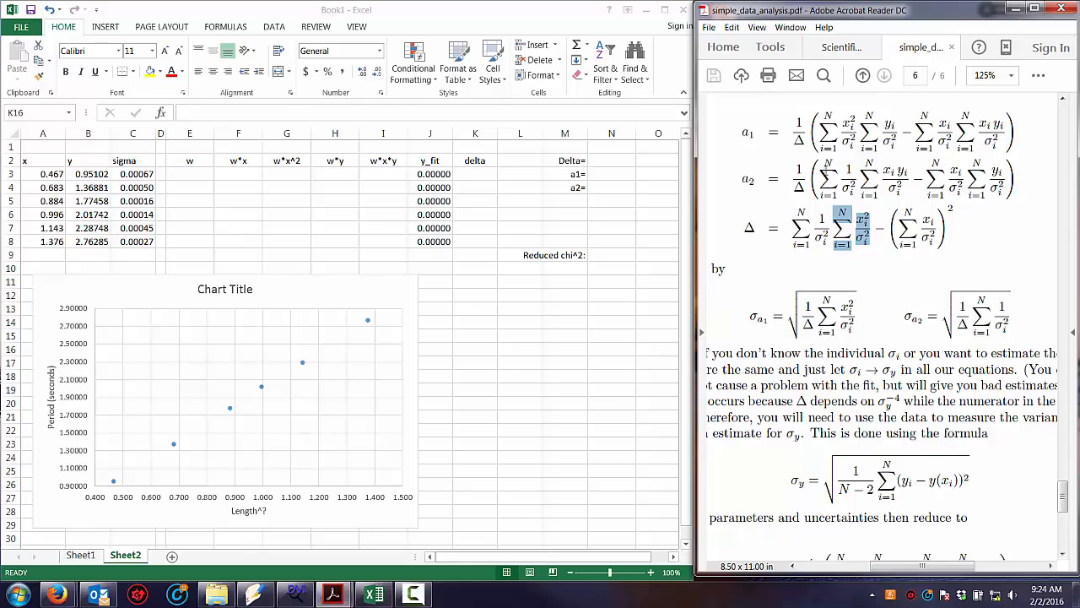
mouse_move(842, 146)
mouse_down()
mouse_move(862, 146)
mouse_move(853, 149)
mouse_up()
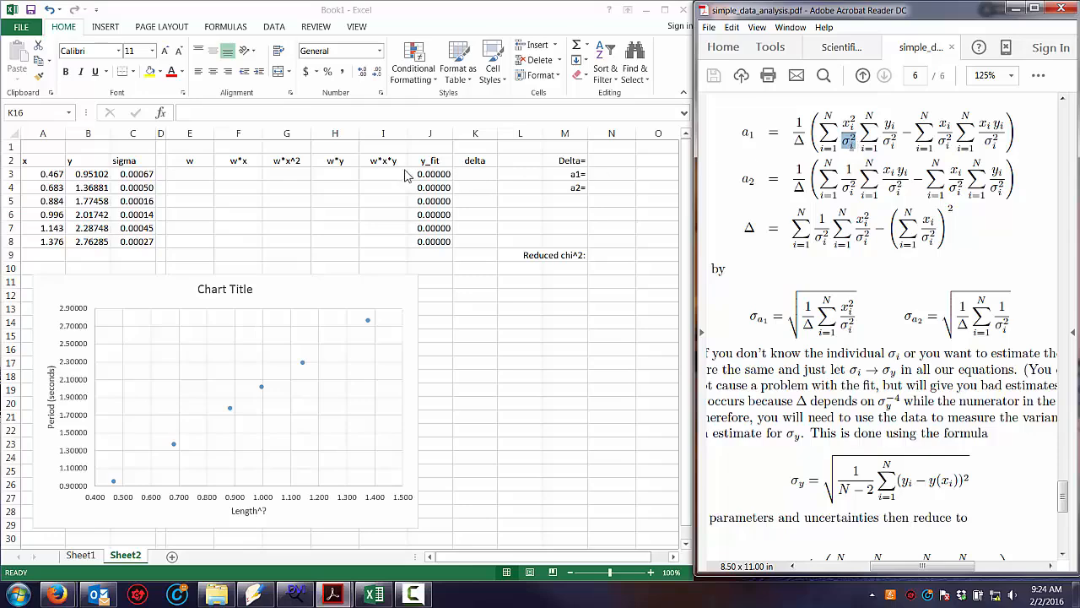
click(203, 160)
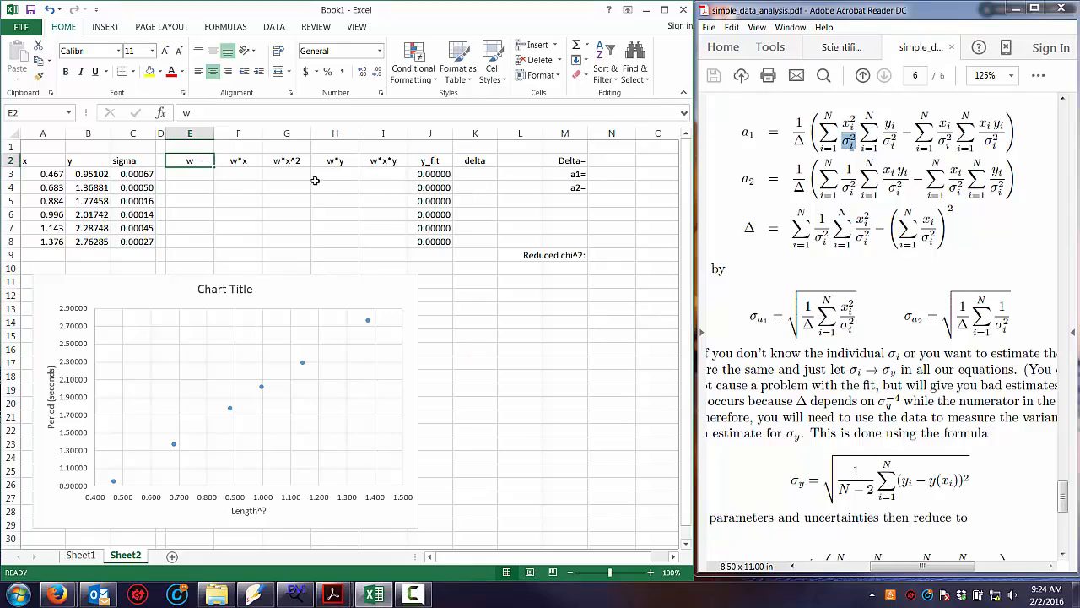
key(Right)
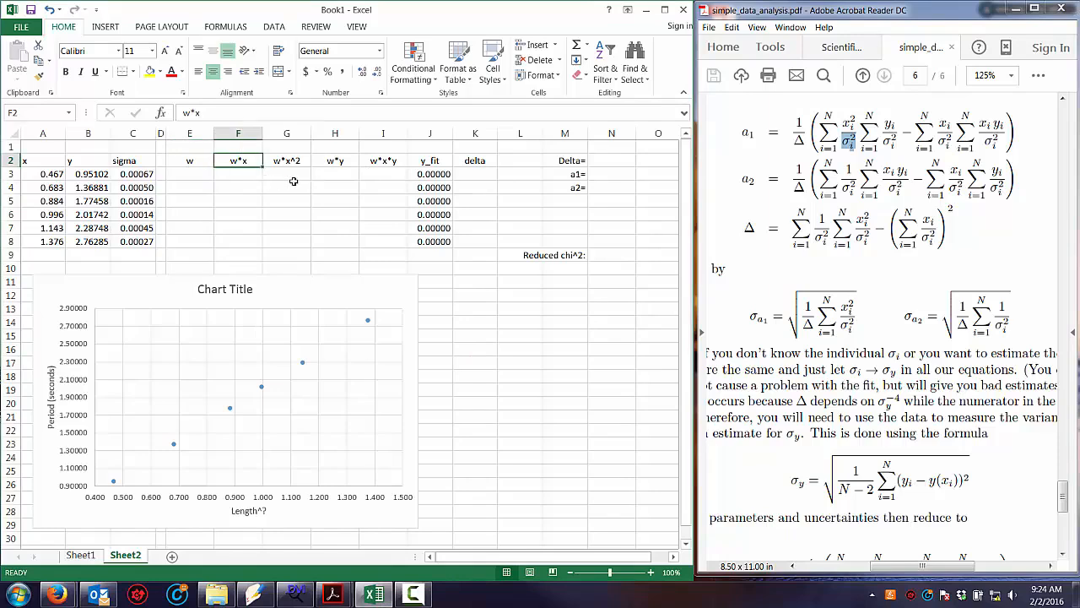
key(Right)
key(Right)
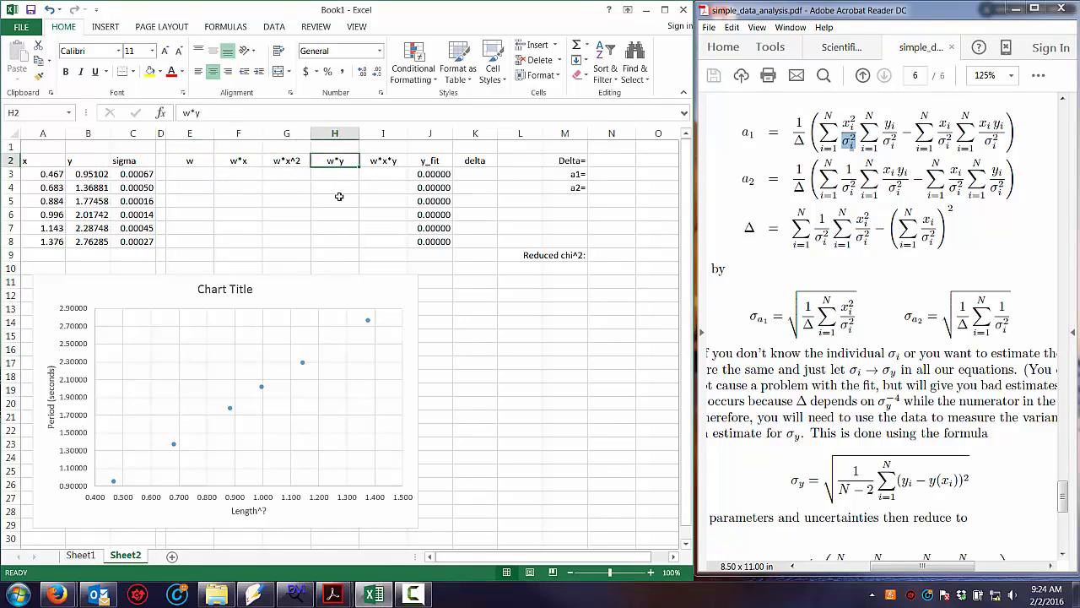
key(Right)
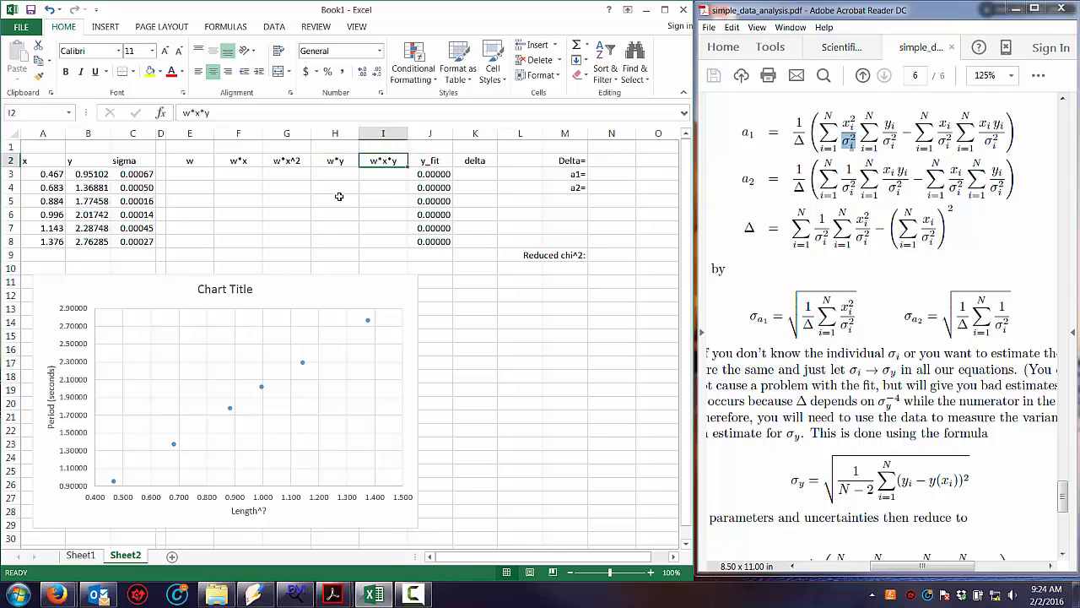
- Enter the weight formula =1/C3^2 in cell E3, using the first sigma value
click(207, 176)
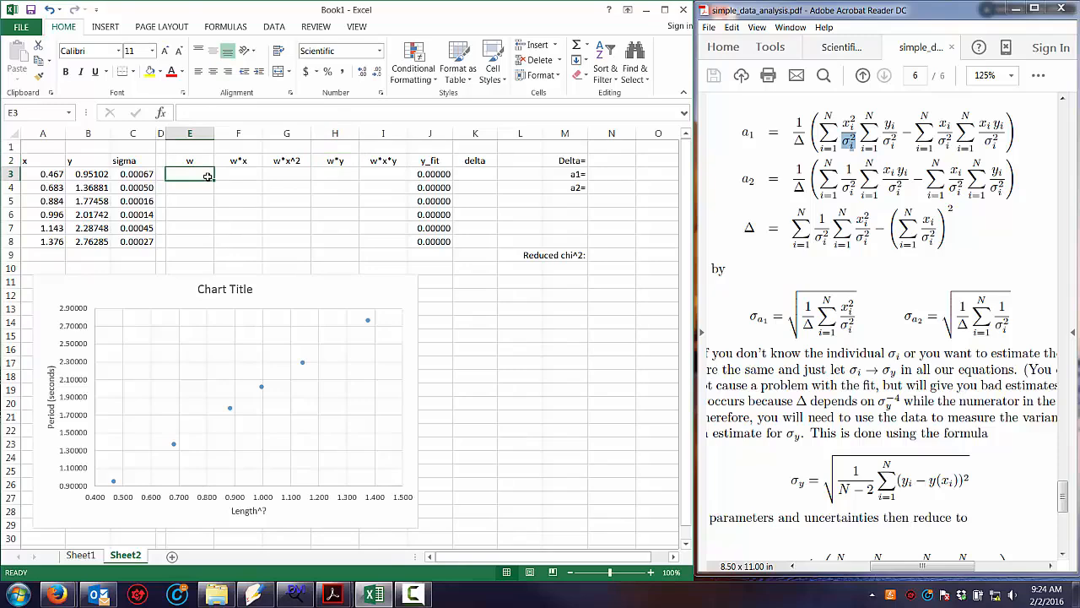
text(+1/)
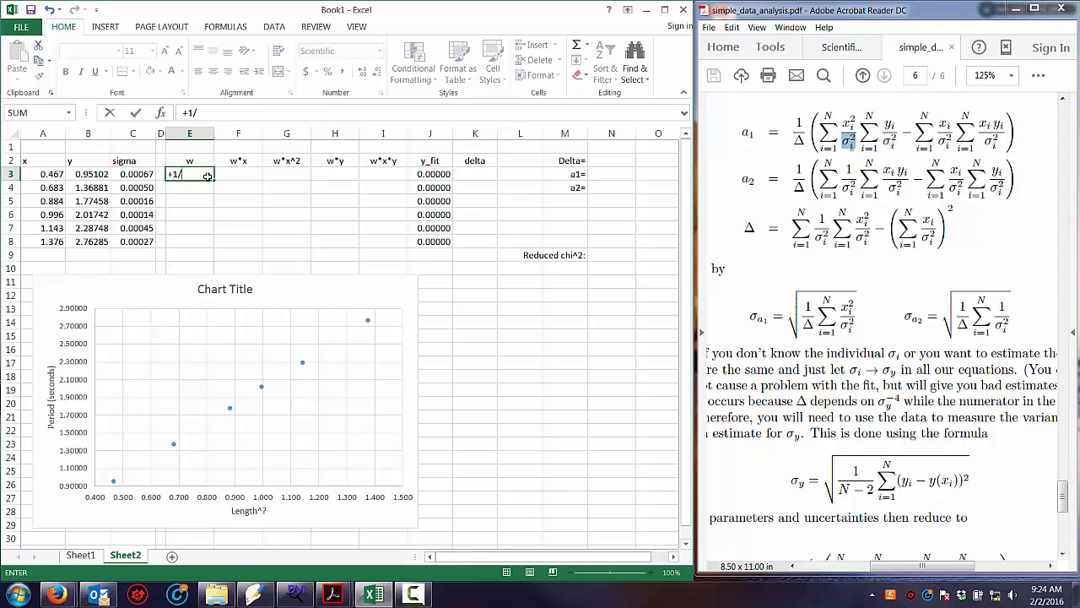
click(129, 172)
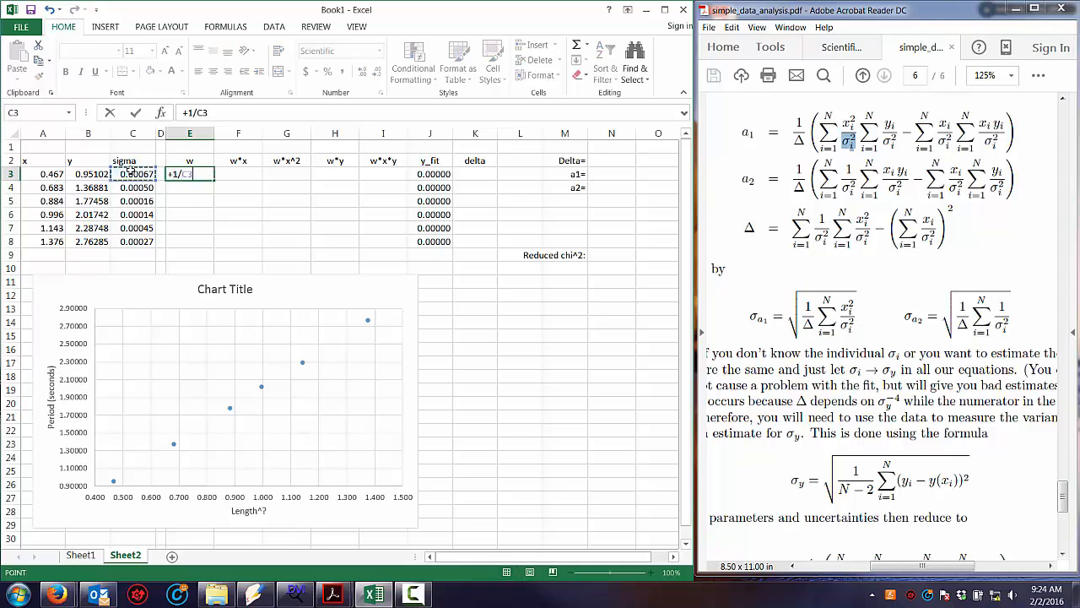
text(^2)
key(Return)
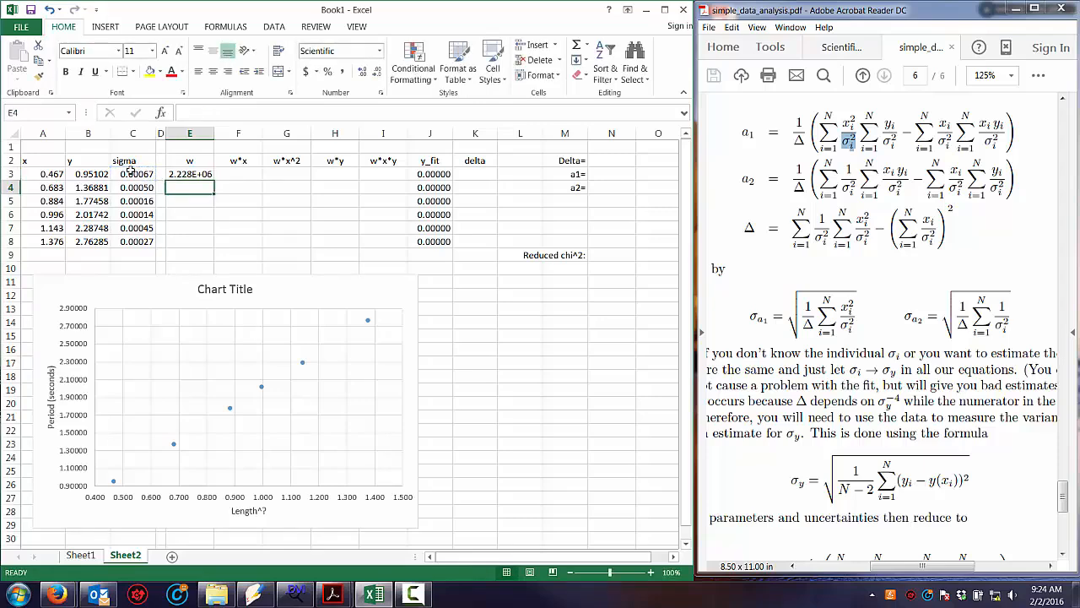
click(179, 173)
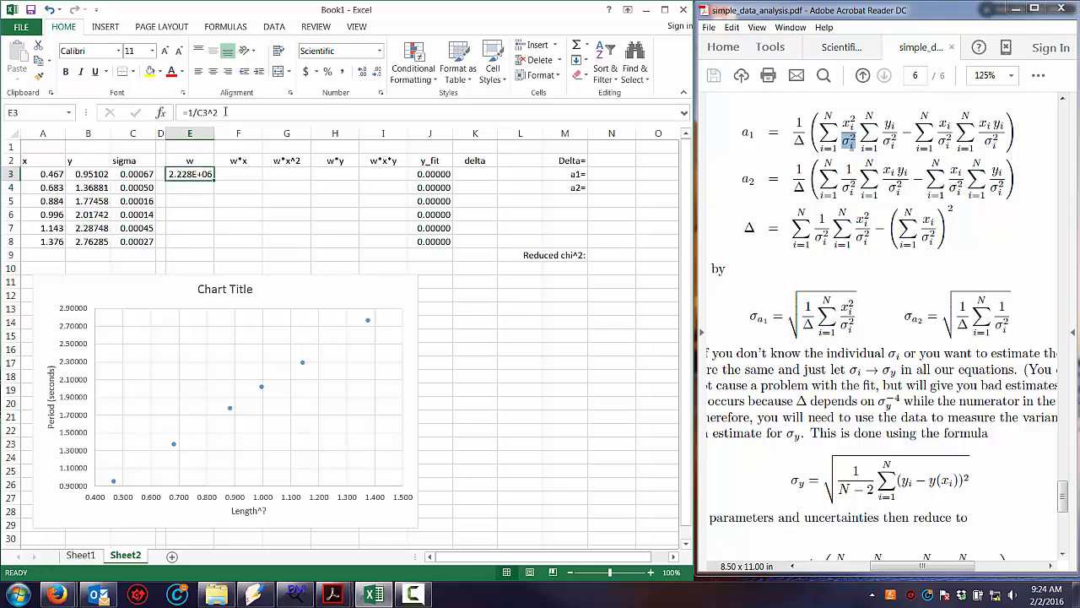
- Enter the formula +E3*A3 in cell F3 for the w*x column and check it against the weight formula in E3
click(240, 171)
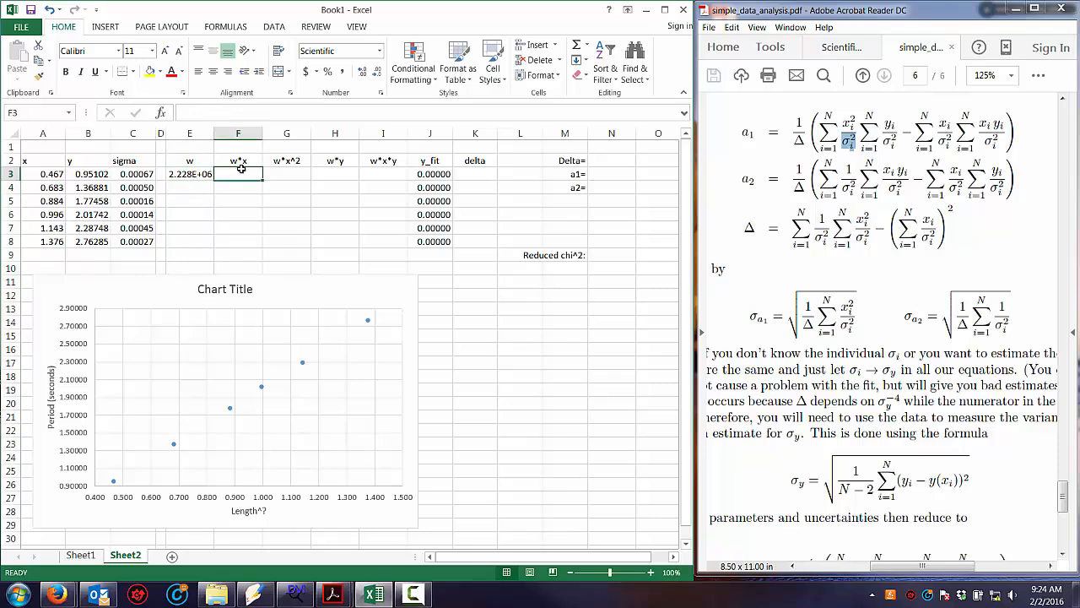
text(+)
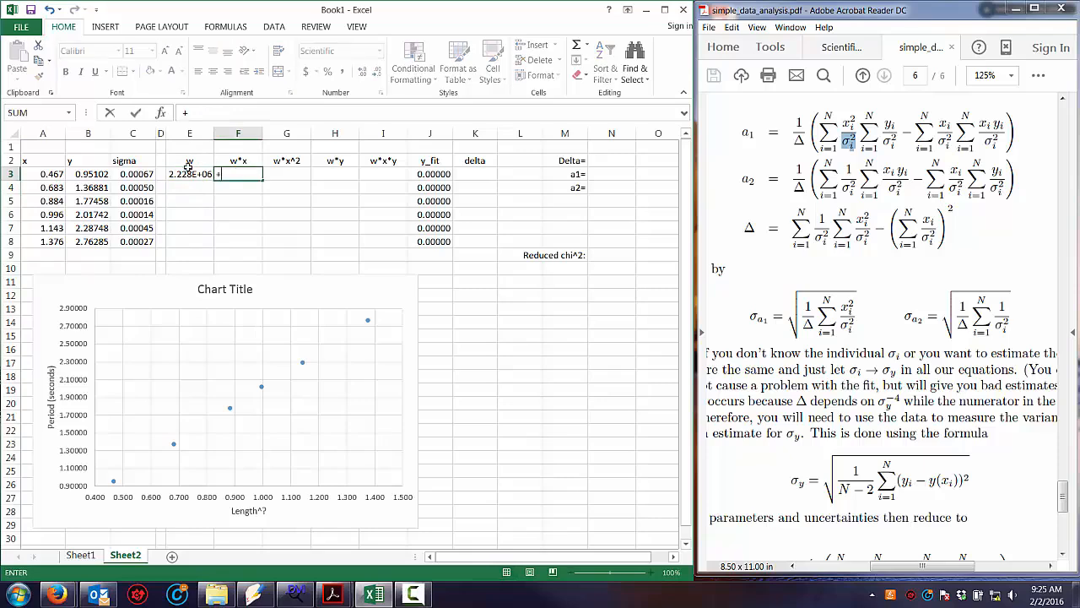
click(187, 174)
text(*)
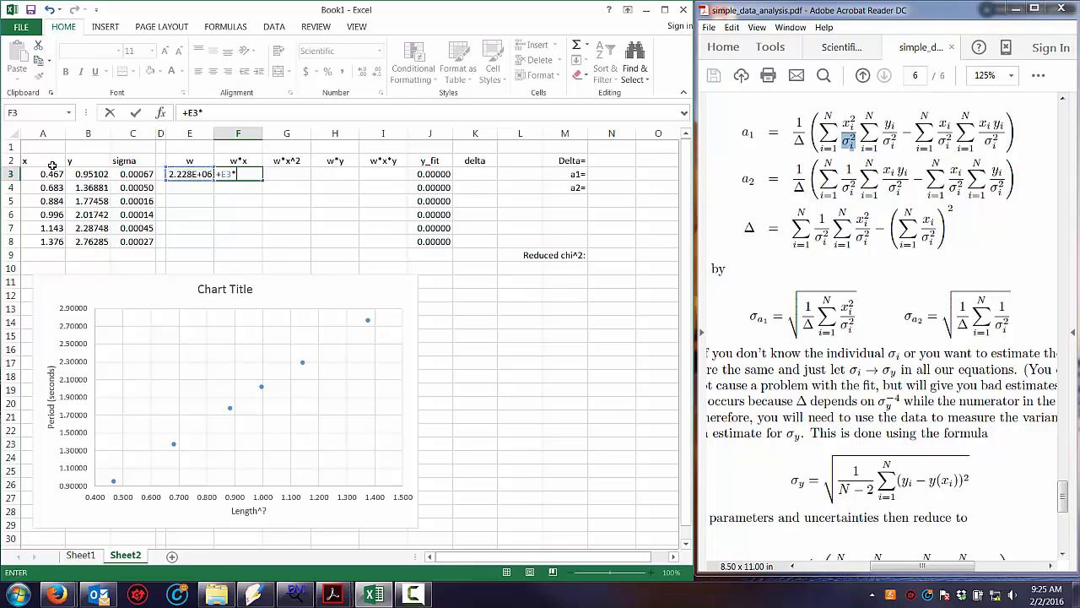
click(58, 174)
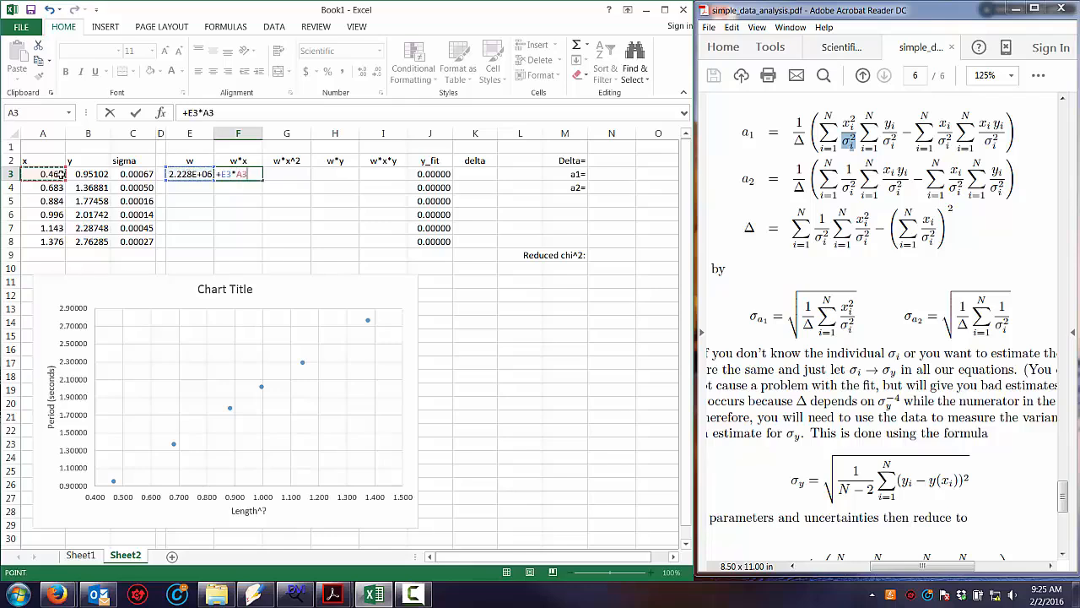
key(Return)
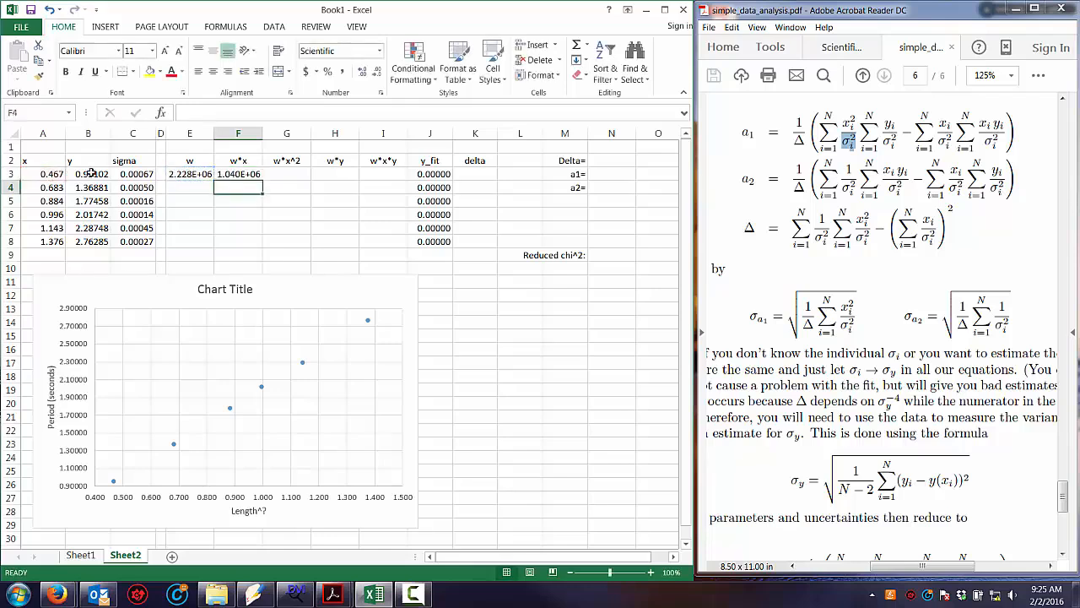
click(187, 174)
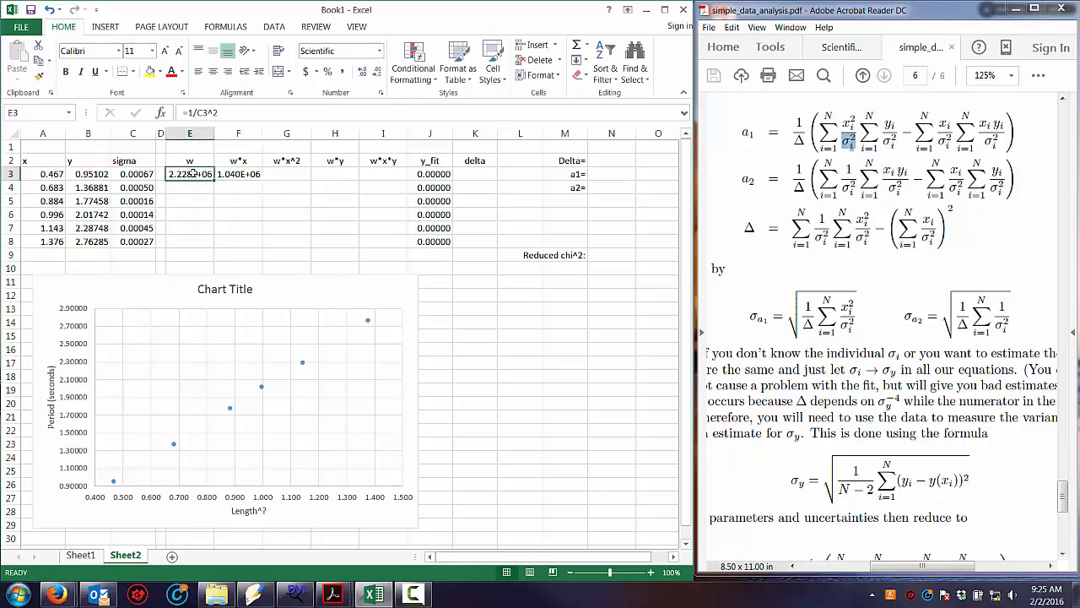
click(252, 173)
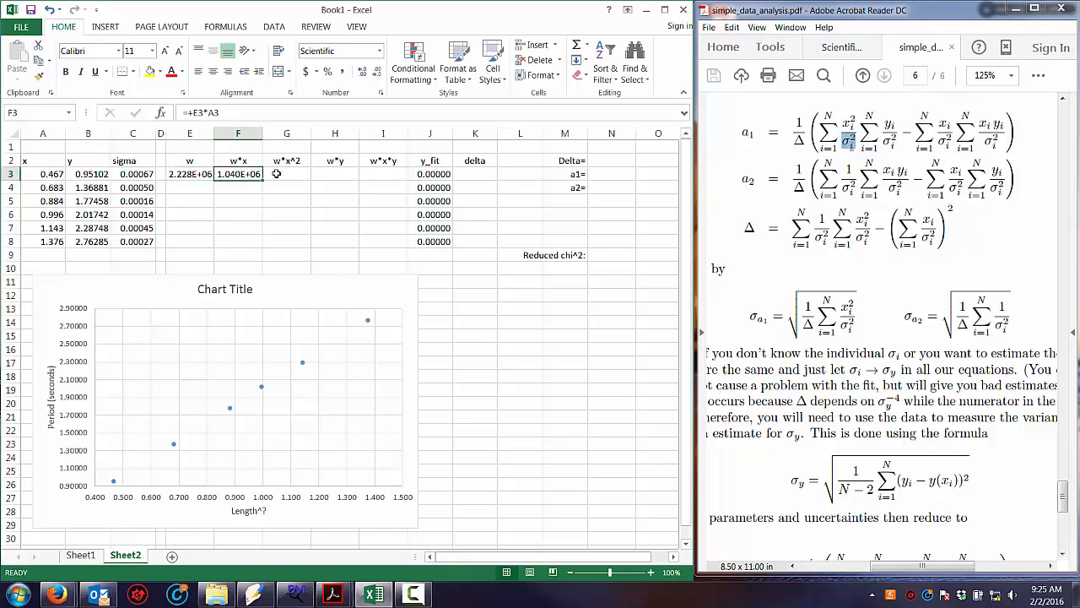
- Enter the formula +E3*A3^2 in cell G3 for the w*x^2 column
click(280, 174)
text(+)
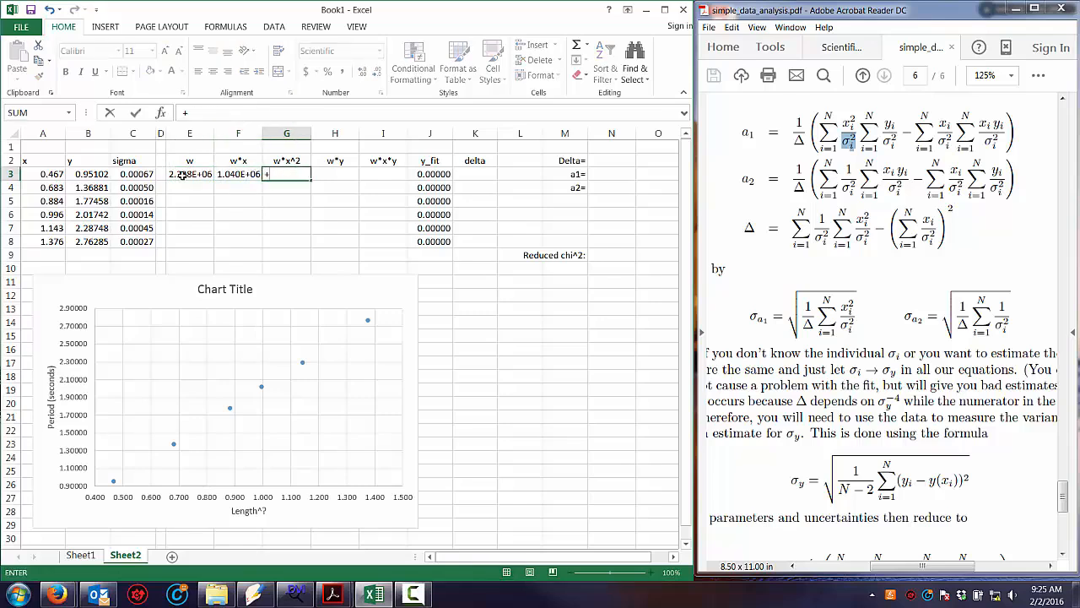
click(181, 174)
text(*)
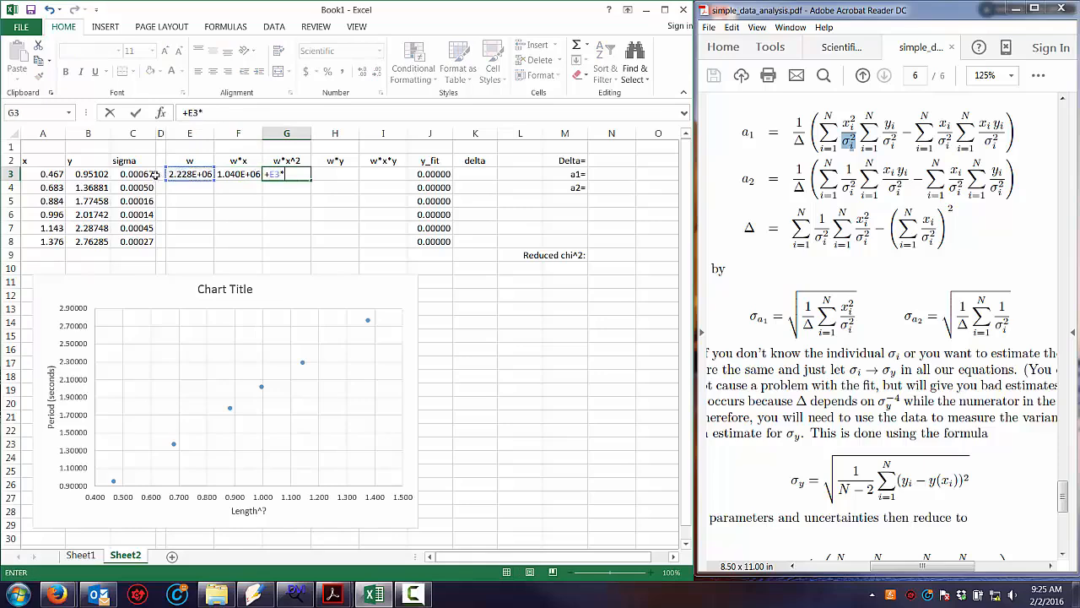
click(63, 174)
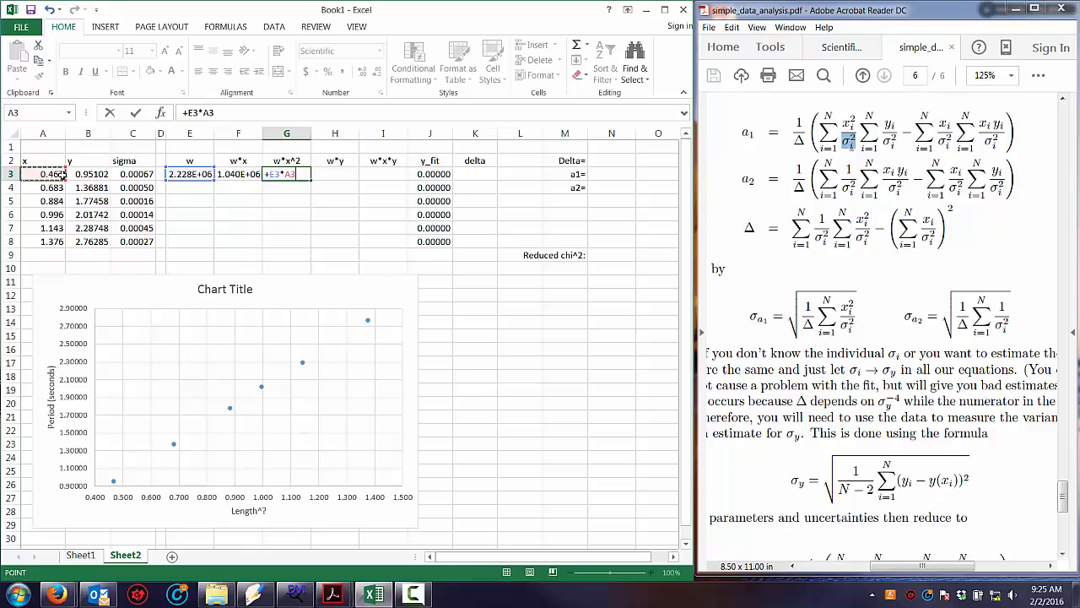
text(^2)
key(Return)
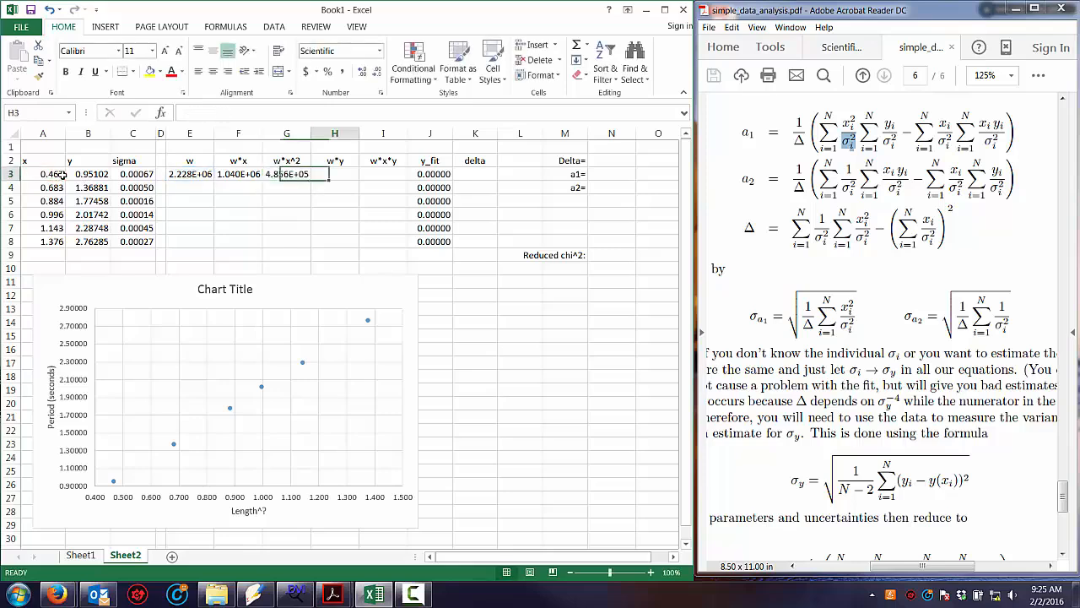
- Enter the formula +E3*B3 in cell H3 for the w*y column
text(+)
click(181, 175)
text(*)
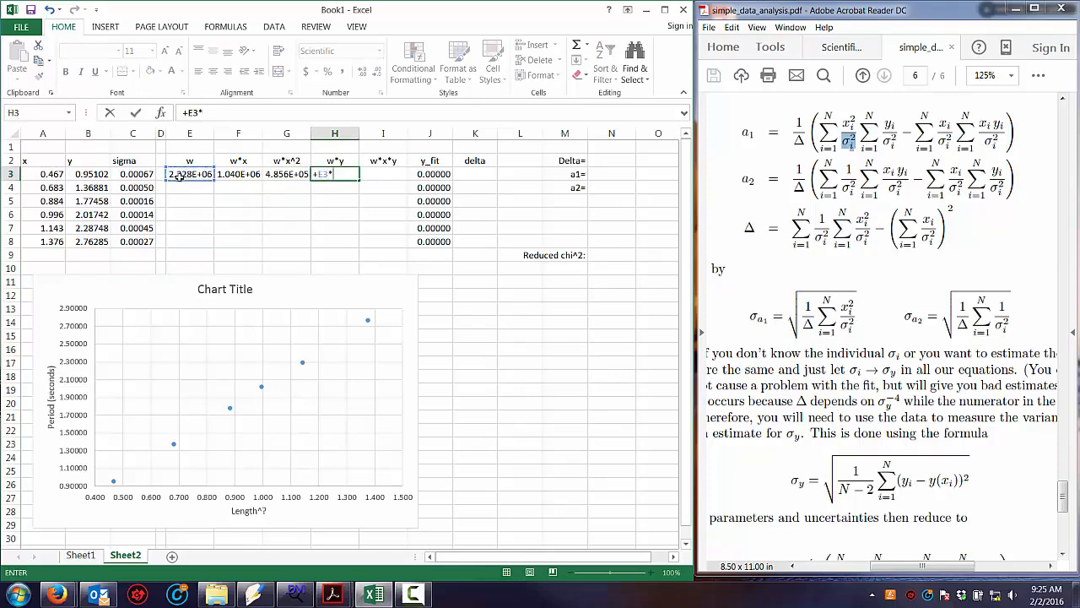
click(105, 175)
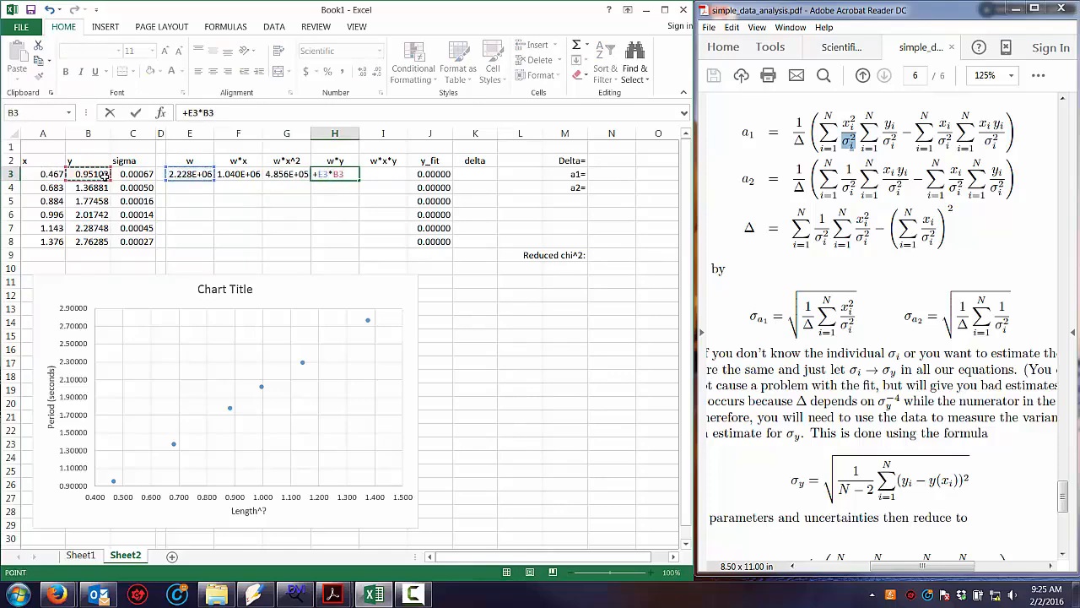
key(Return)
- Enter the formula +E3*A3*B3 in cell I3 for the w*x*y column
key(Up)
key(Right)
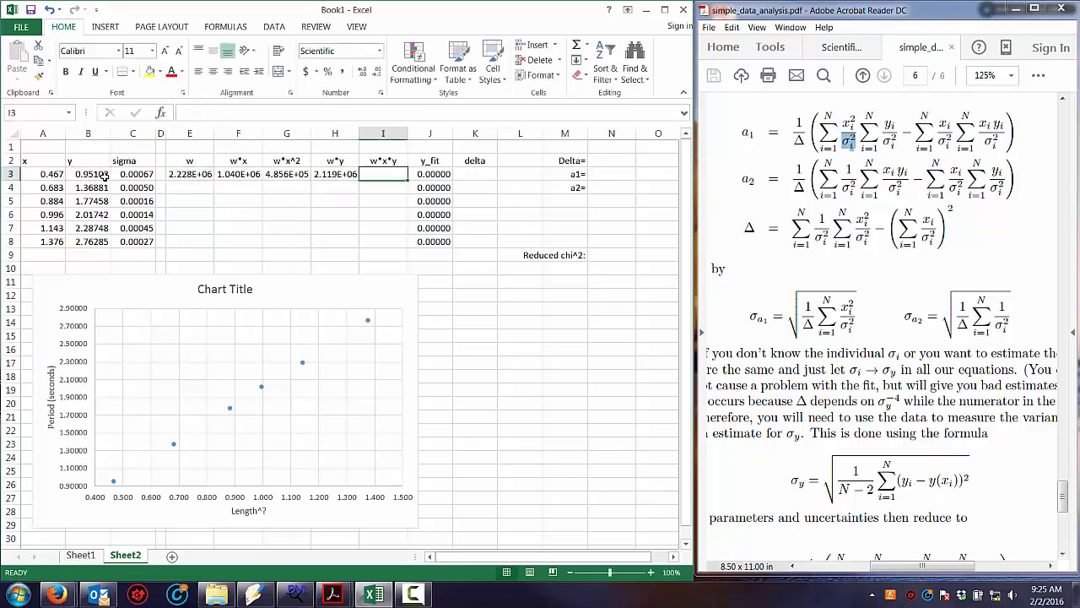
text(+)
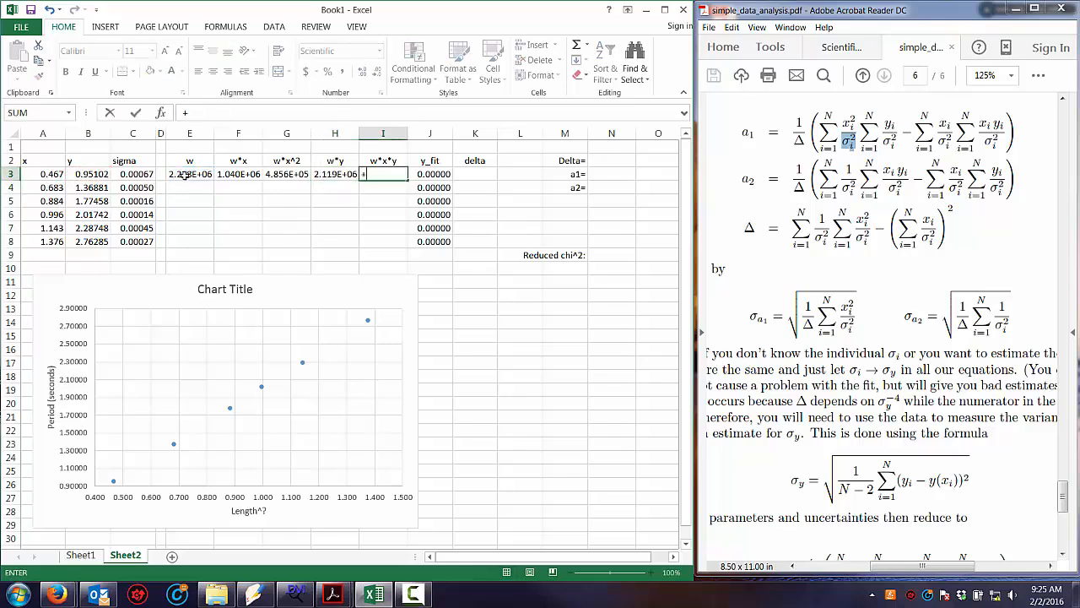
click(185, 174)
text(*)
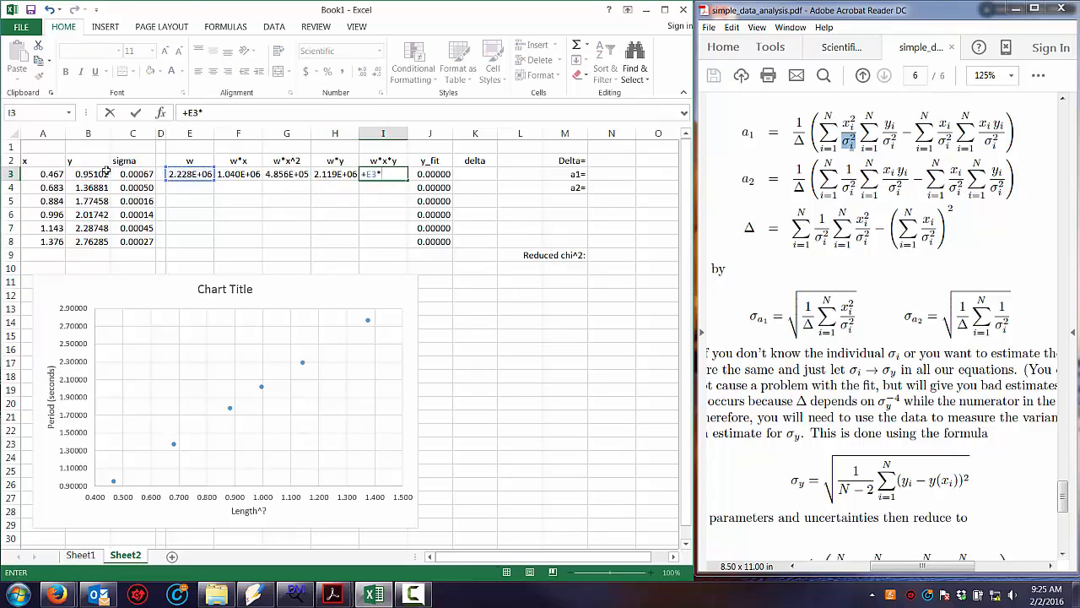
click(59, 174)
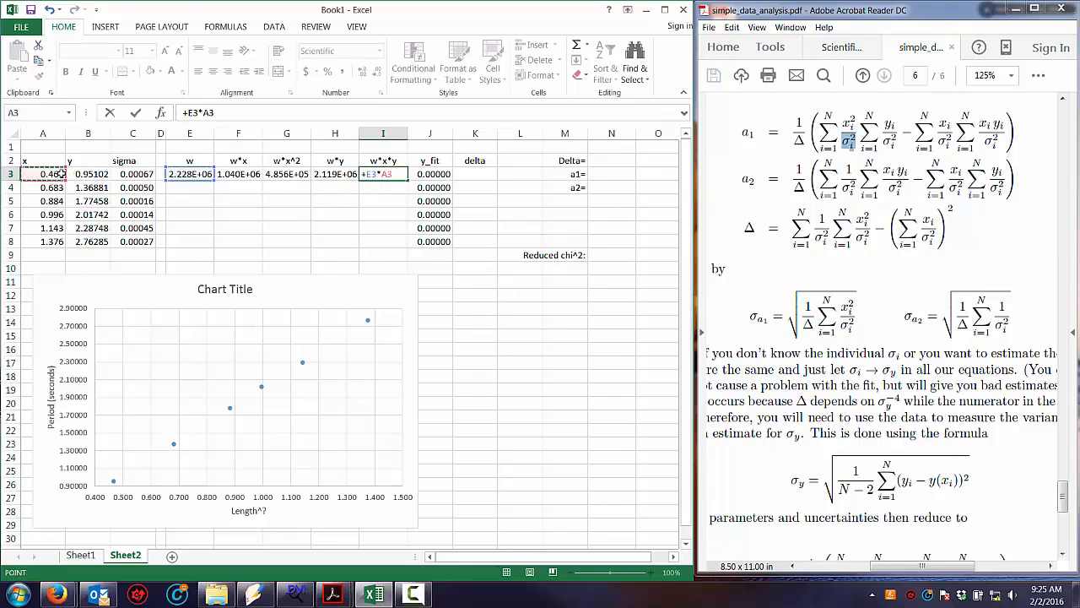
text(*)
click(78, 174)
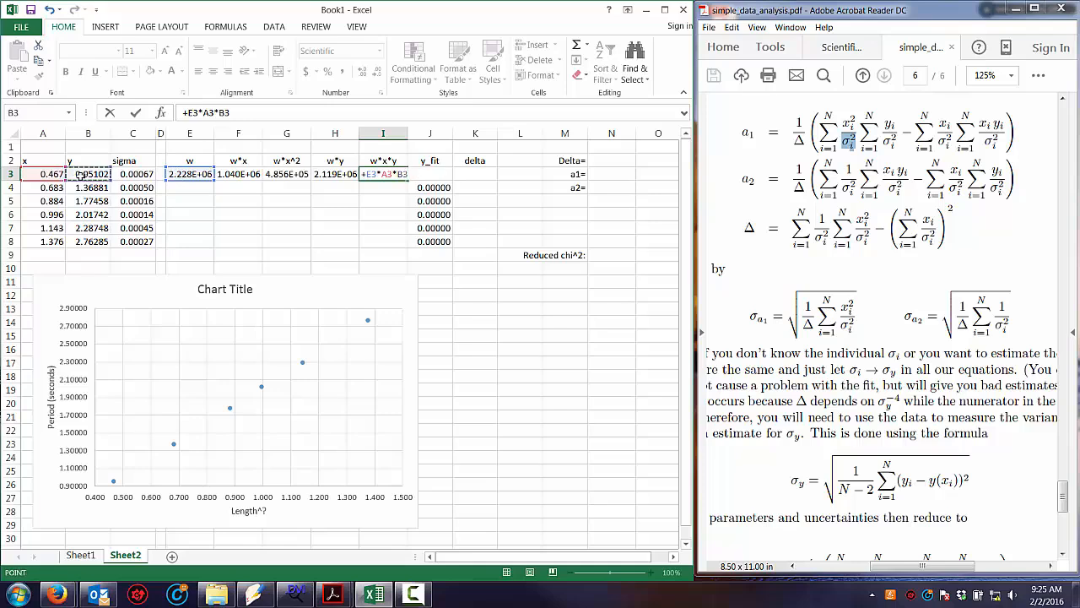
key(Return)
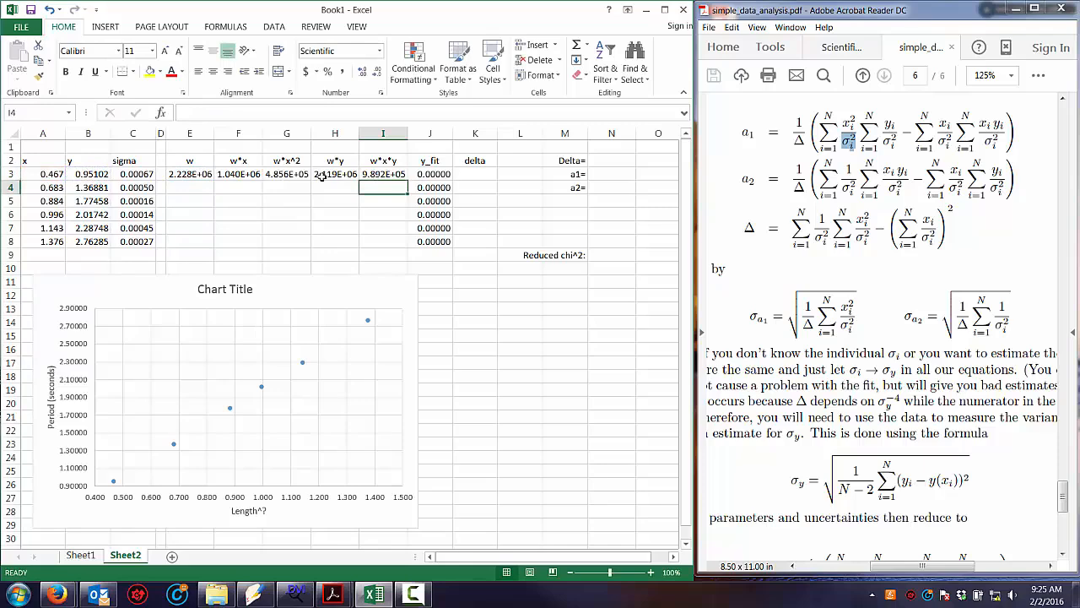
- Fill the formulas in E3:I3 down through row 8 and check the copied formula in G4
drag(207, 173, 409, 243)
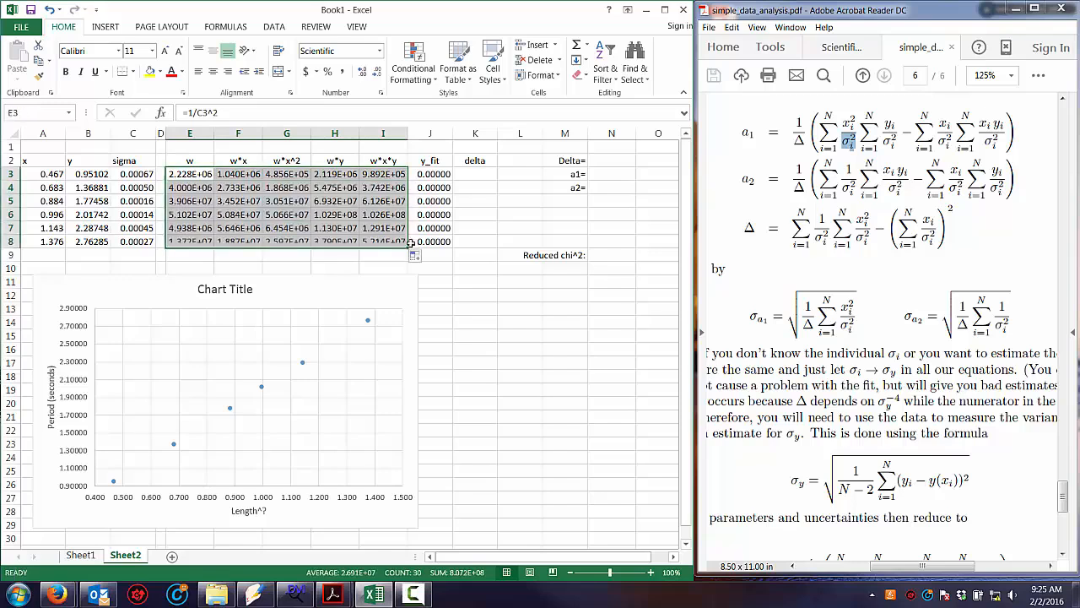
click(269, 186)
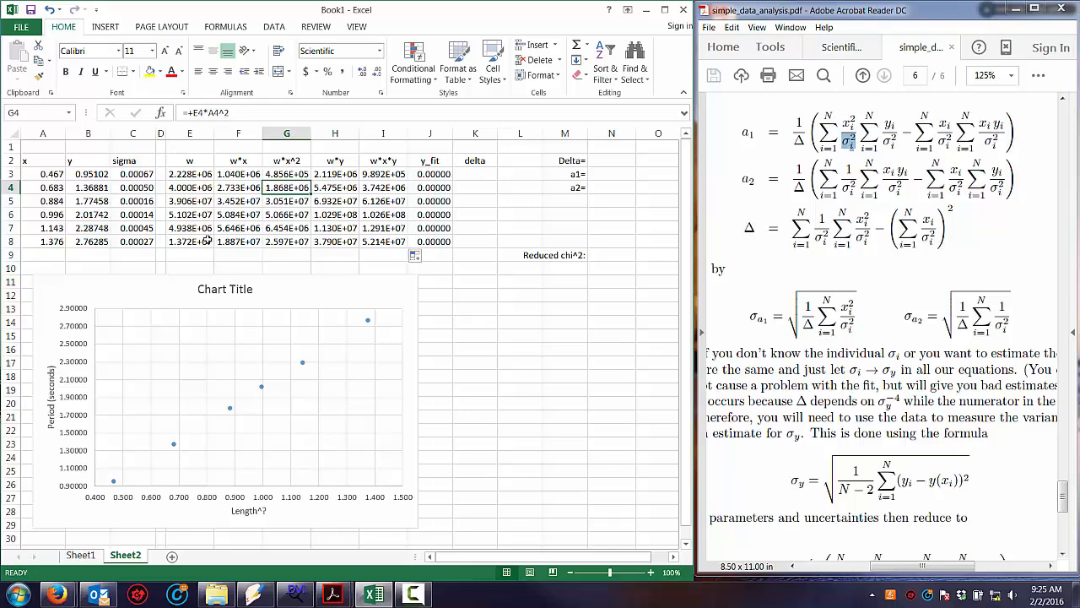
- Enter the formula =SUM(E3:E19) in cell E1 to total the w column
click(190, 147)
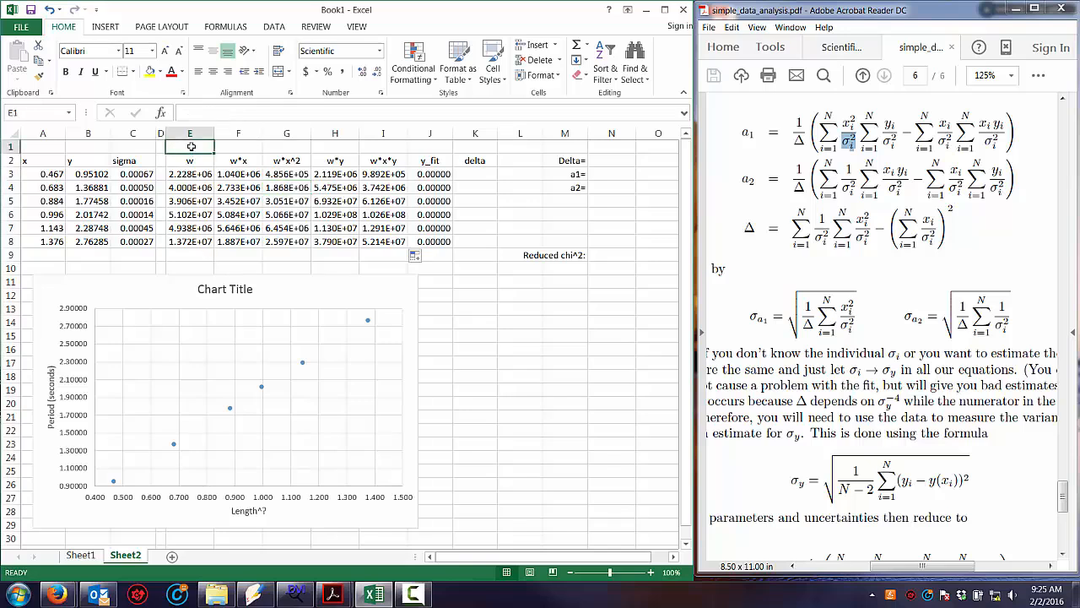
text(=su)
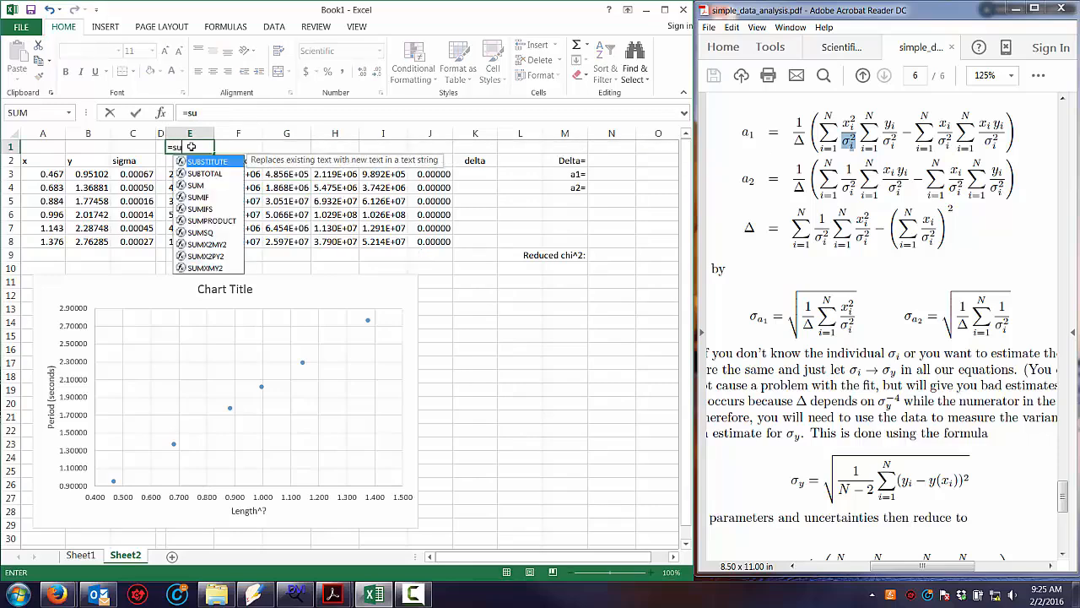
text(m()
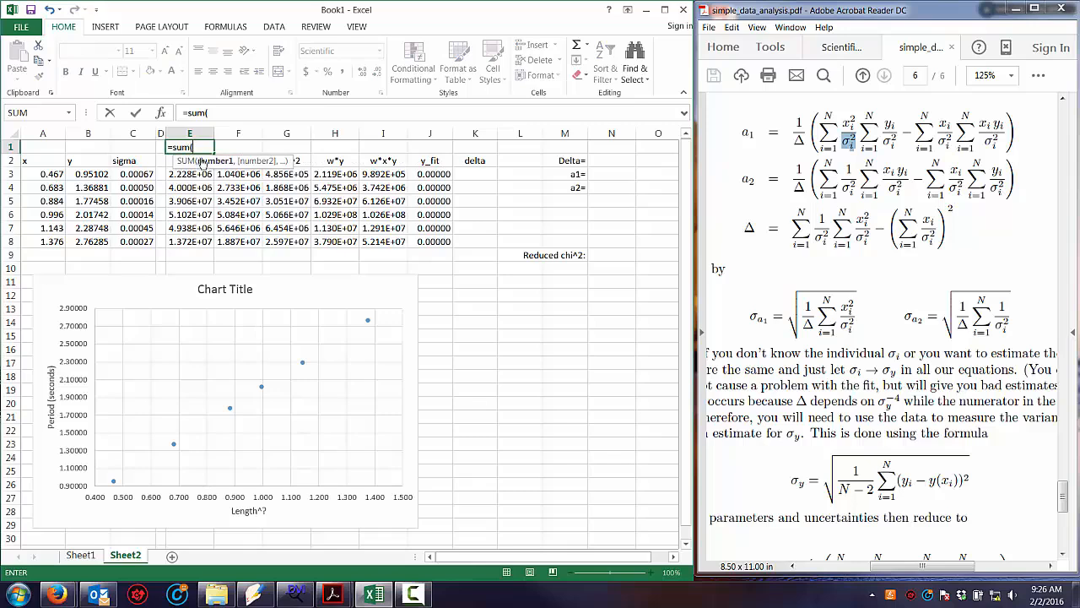
click(196, 173)
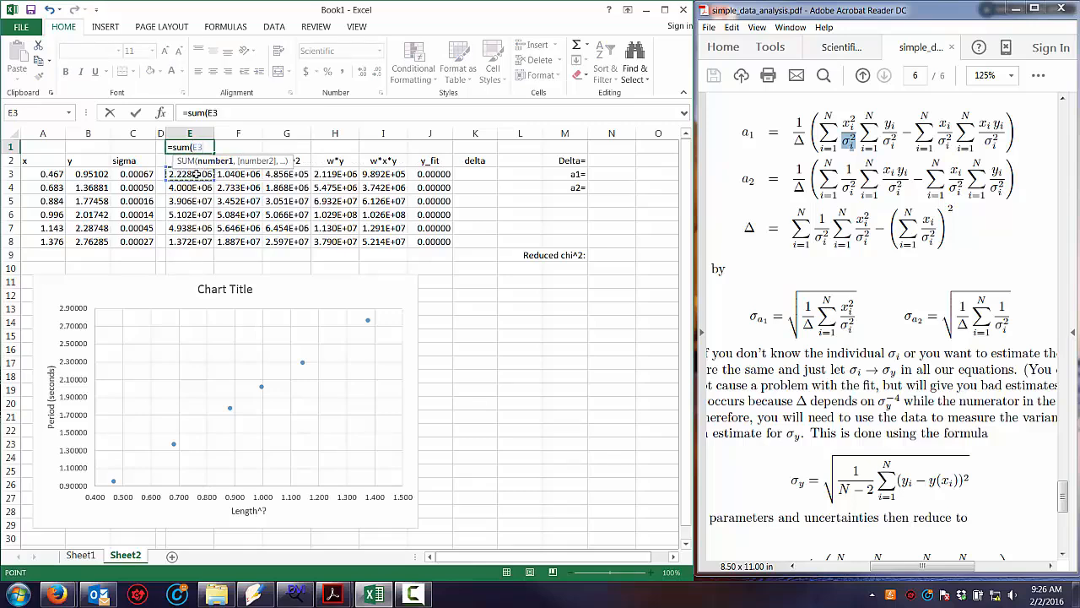
key(shift+Down)
key(shift+Down)
key(shift+Down)
key(shift+Down)
key(shift+Down)
key(shift+Down)
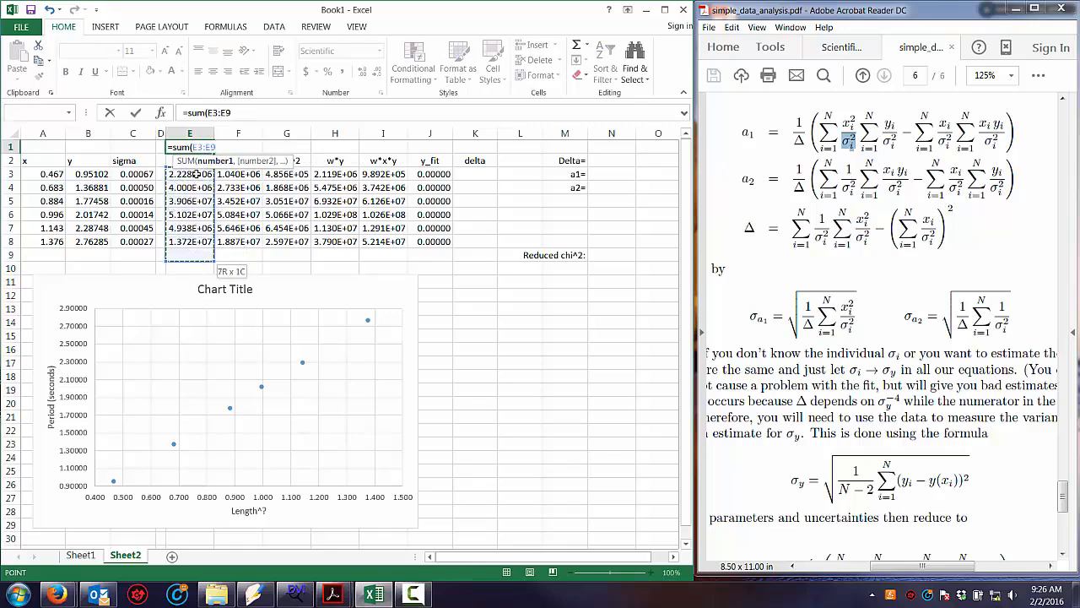
key(shift+Up)
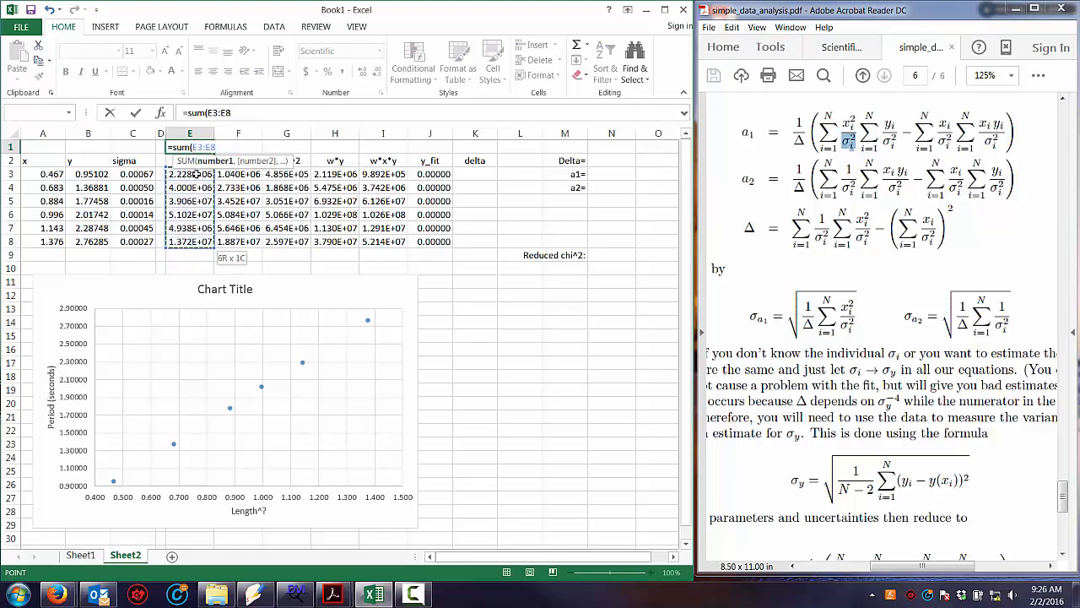
key(shift+Down)
key(shift+Down)
key(shift+Down)
key(shift+Down)
key(shift+Down)
key(shift+Down)
key(shift+Down)
key(shift+Down)
key(shift+Down)
key(shift+Down)
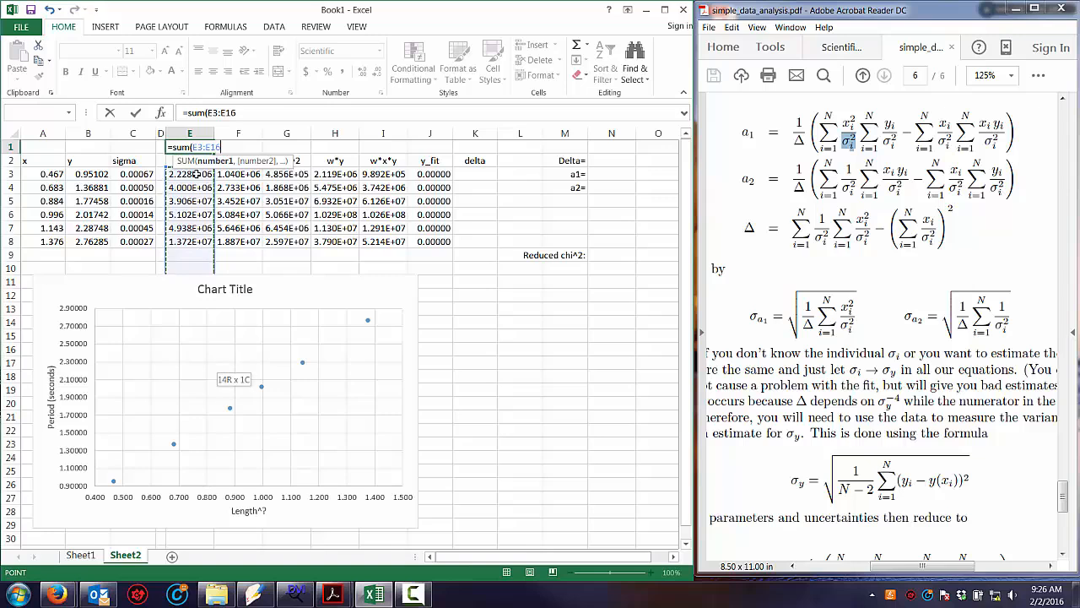
key(Return)
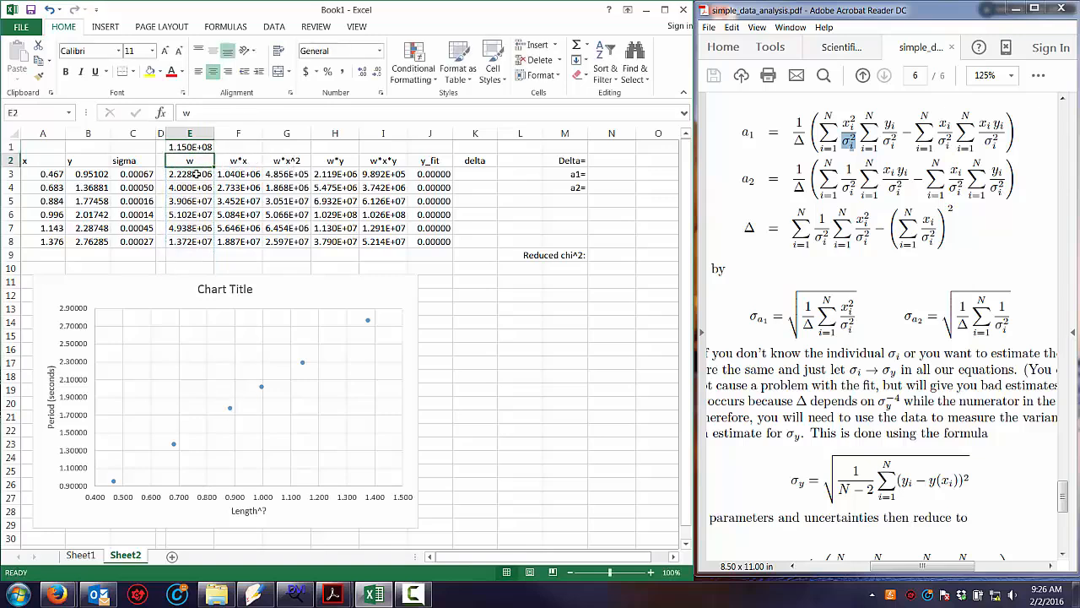
- Copy the sum formula from E1 across F1:I1 to total the other weighted columns
key(Up)
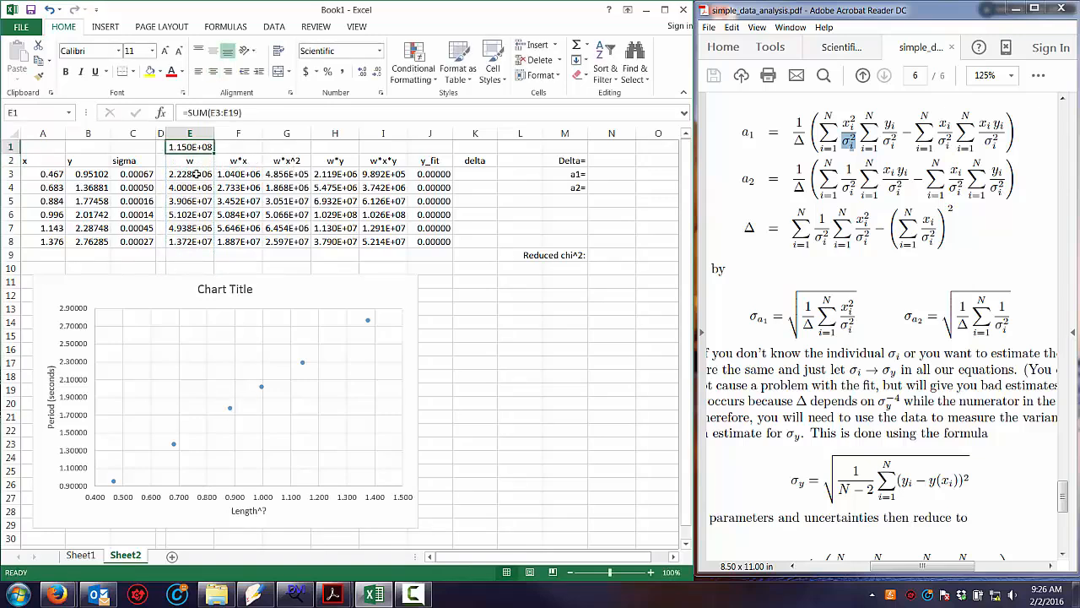
key(ctrl+c)
key(Right)
key(shift+Right)
key(shift+Right)
key(shift+Right)
key(shift+Right)
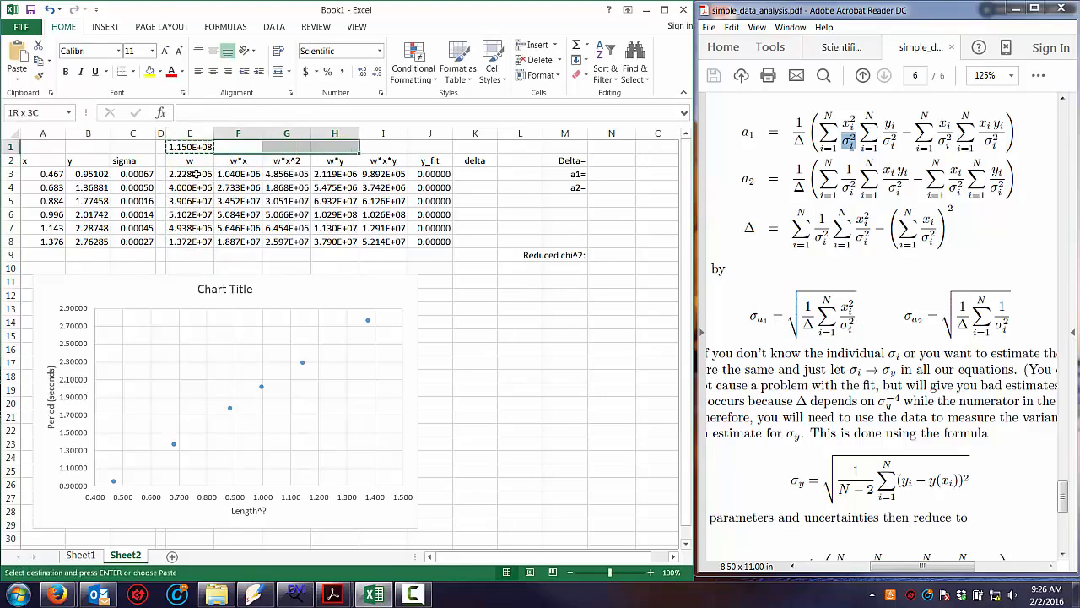
key(shift+Left)
key(ctrl+v)
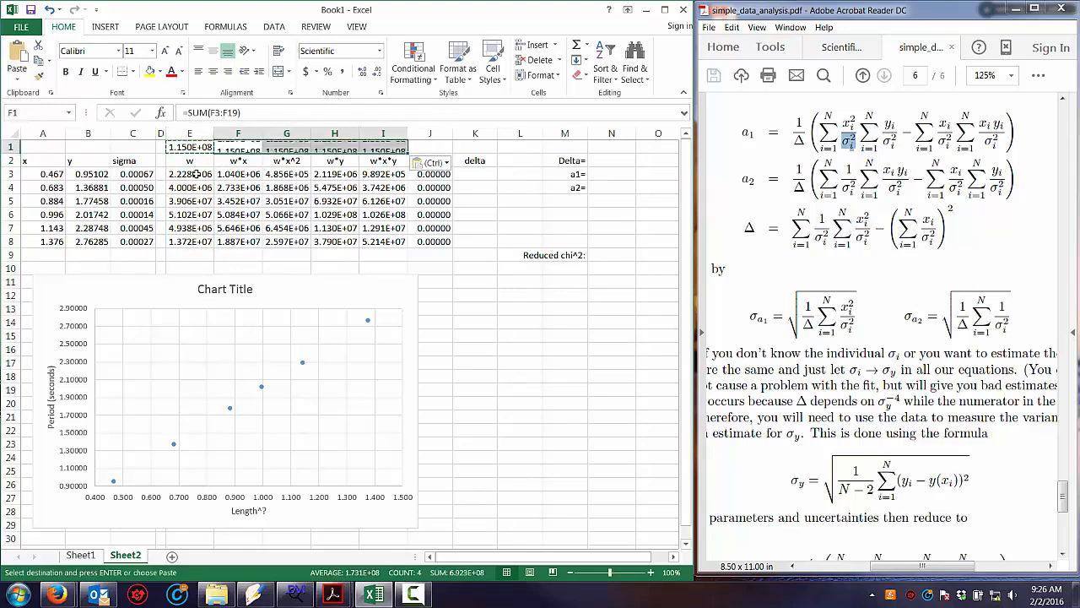
click(441, 268)
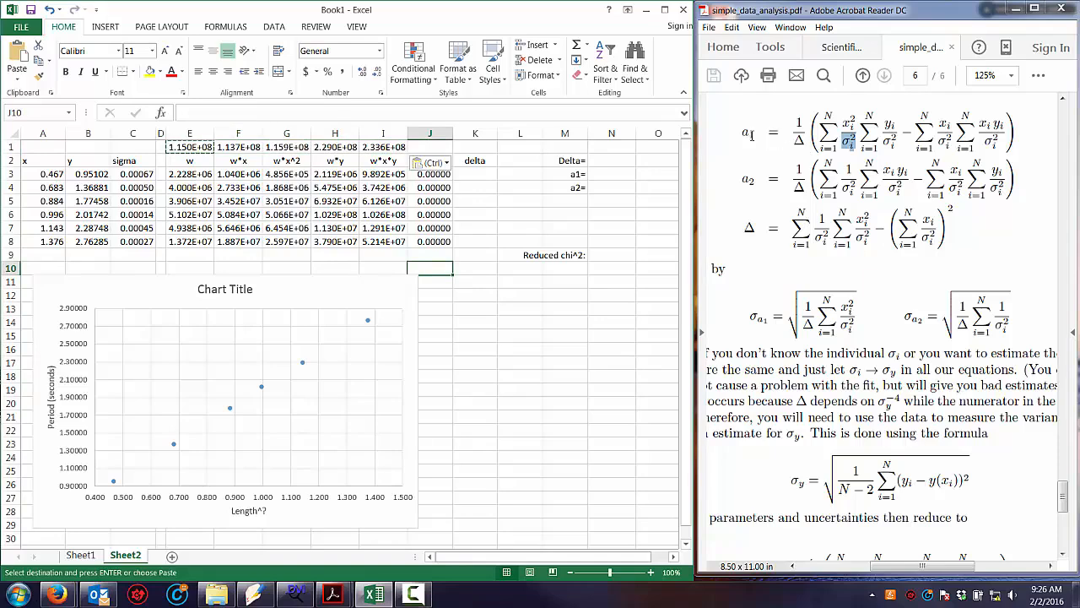
- Following the Δ equation in the PDF, enter the formula +E1*G1-F1^2 in cell N2 for Delta and check it
drag(743, 133, 754, 132)
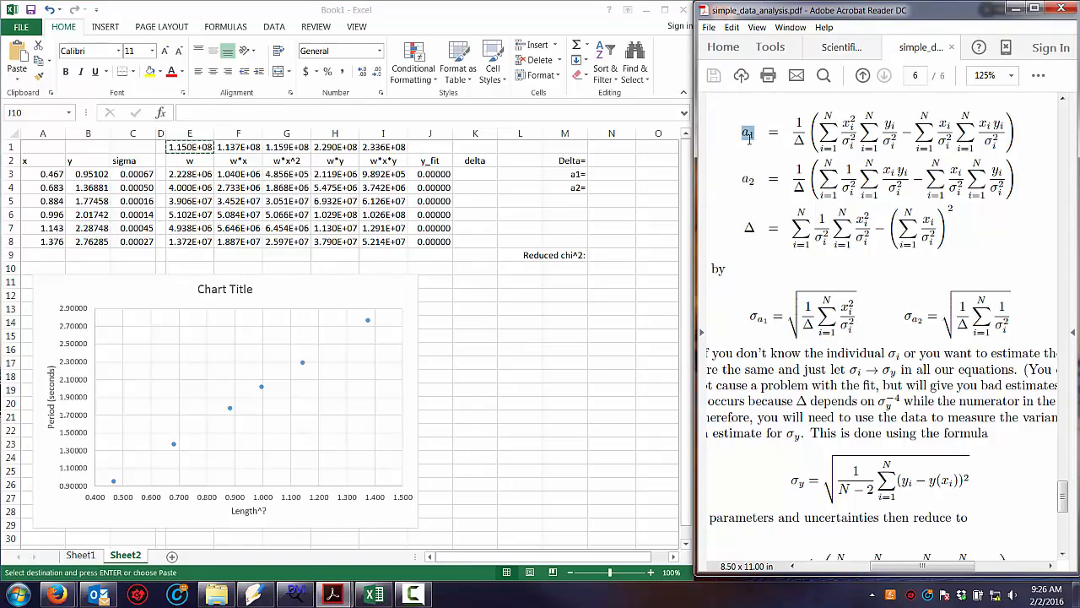
drag(742, 174, 749, 180)
drag(793, 139, 804, 144)
drag(748, 228, 926, 230)
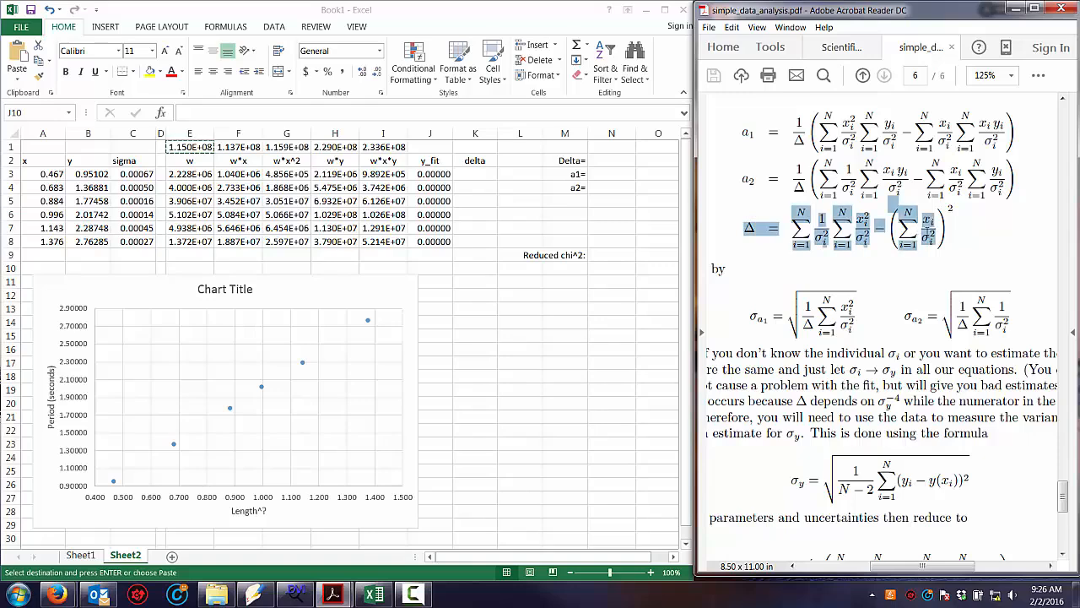
click(609, 159)
text(+)
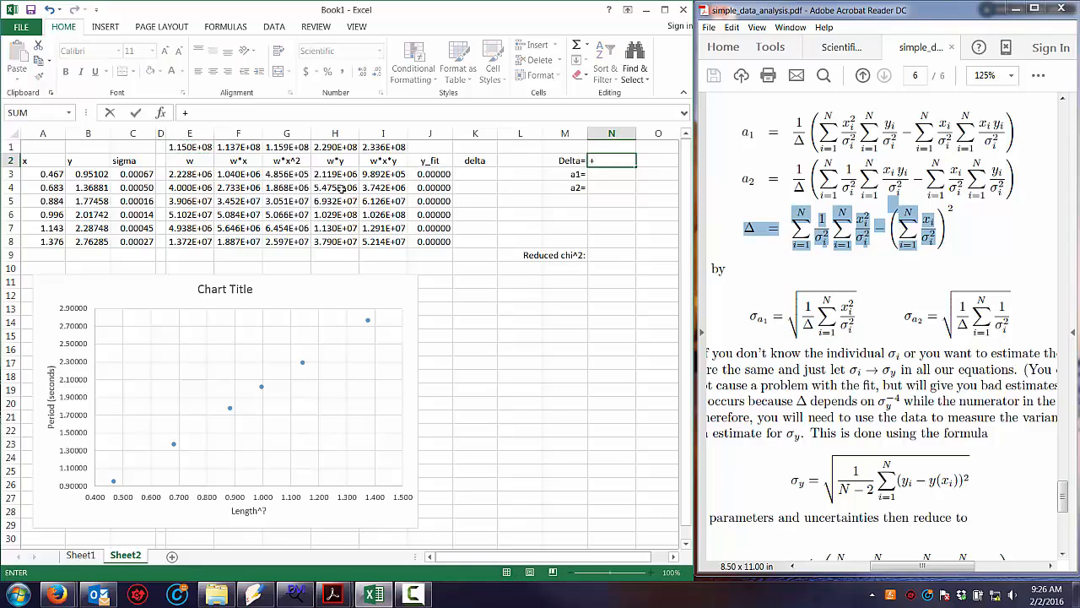
click(210, 149)
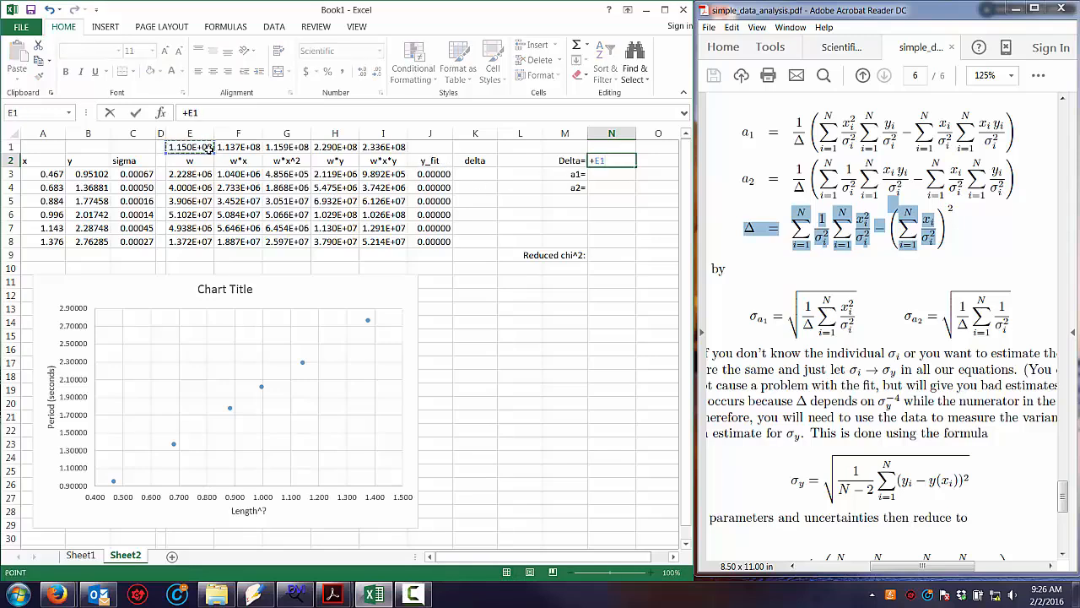
text(*)
click(284, 147)
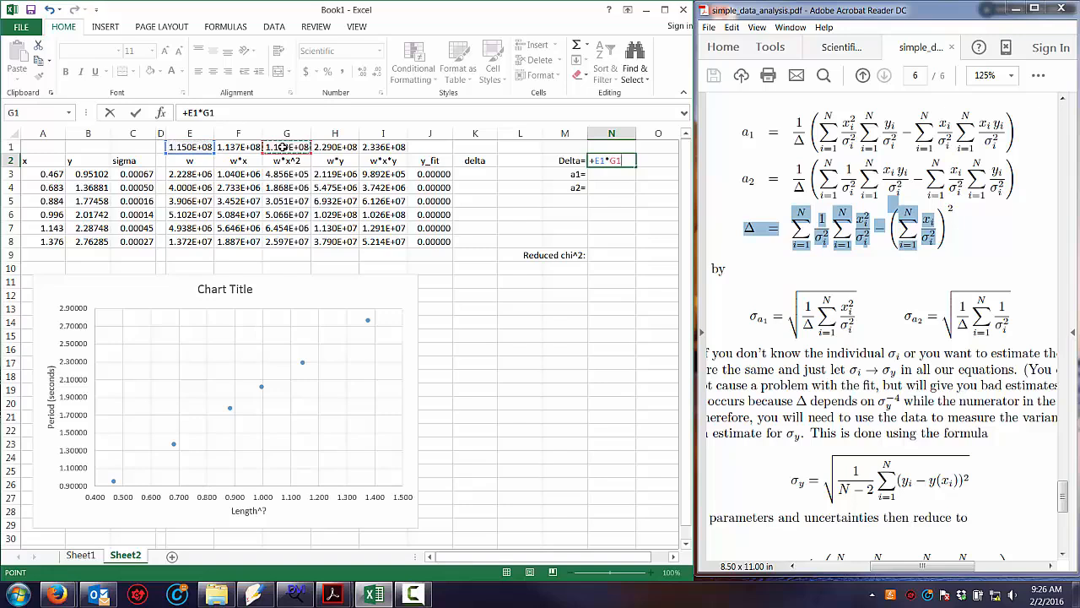
text(-)
click(240, 147)
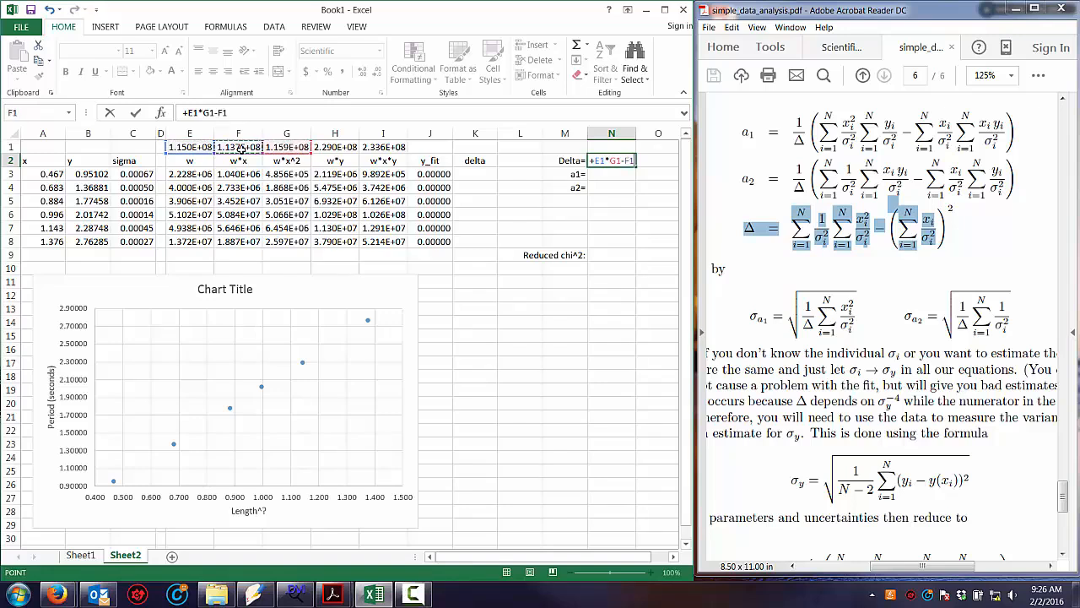
key(Return)
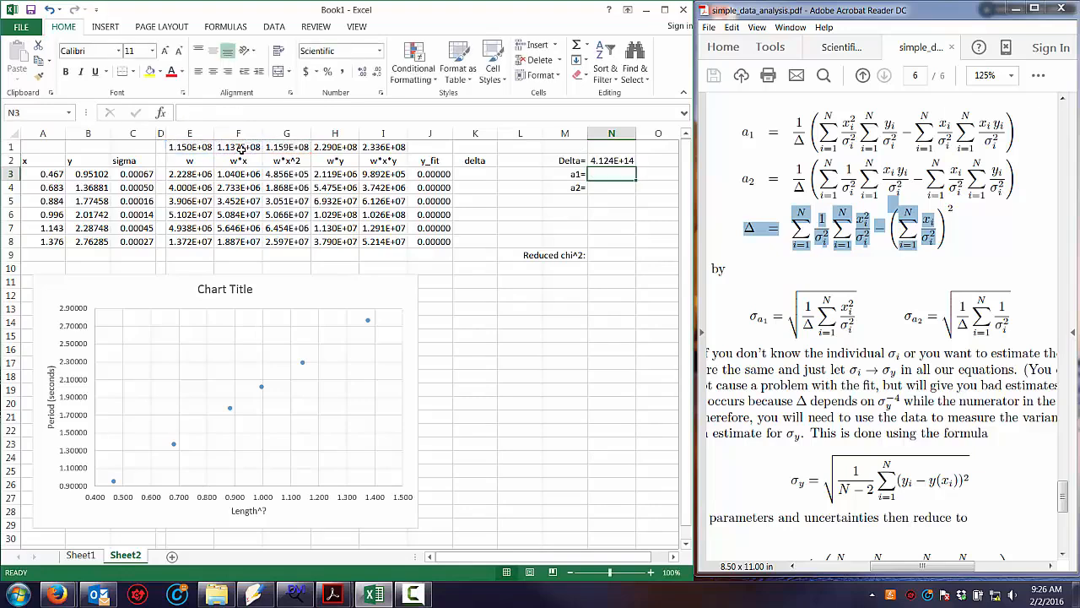
click(608, 158)
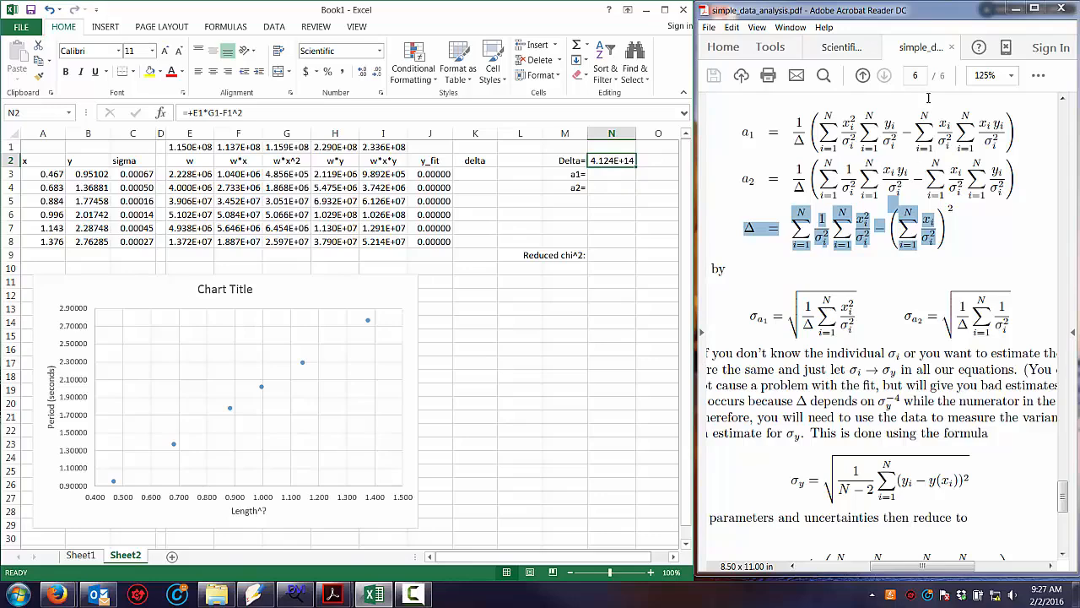
- Enter the formula +(G1*H1-F1*I1)/N2 in cell N3 for a1
click(618, 176)
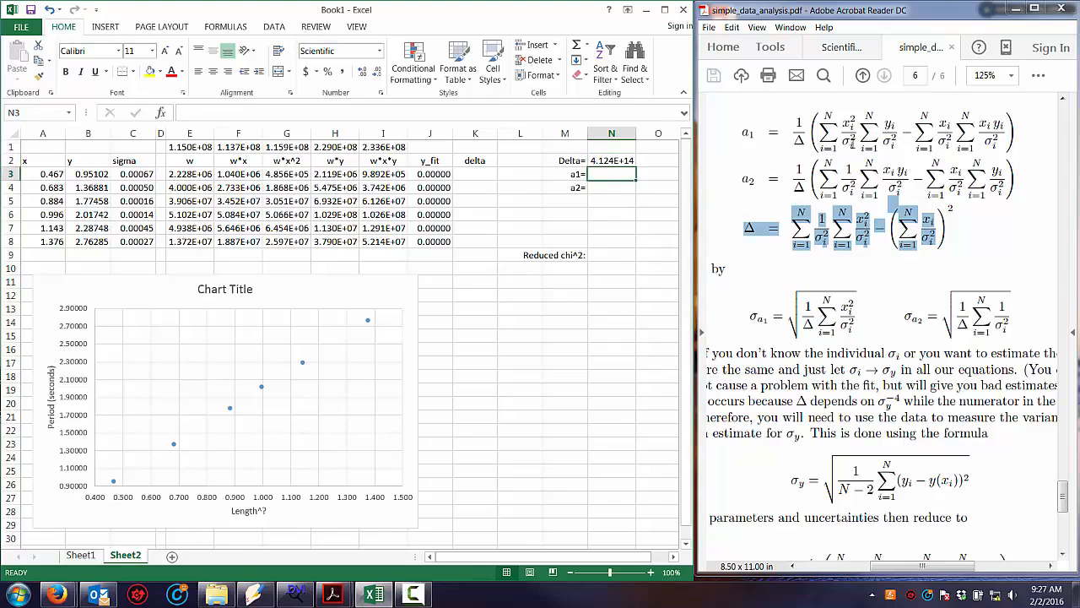
text(+)
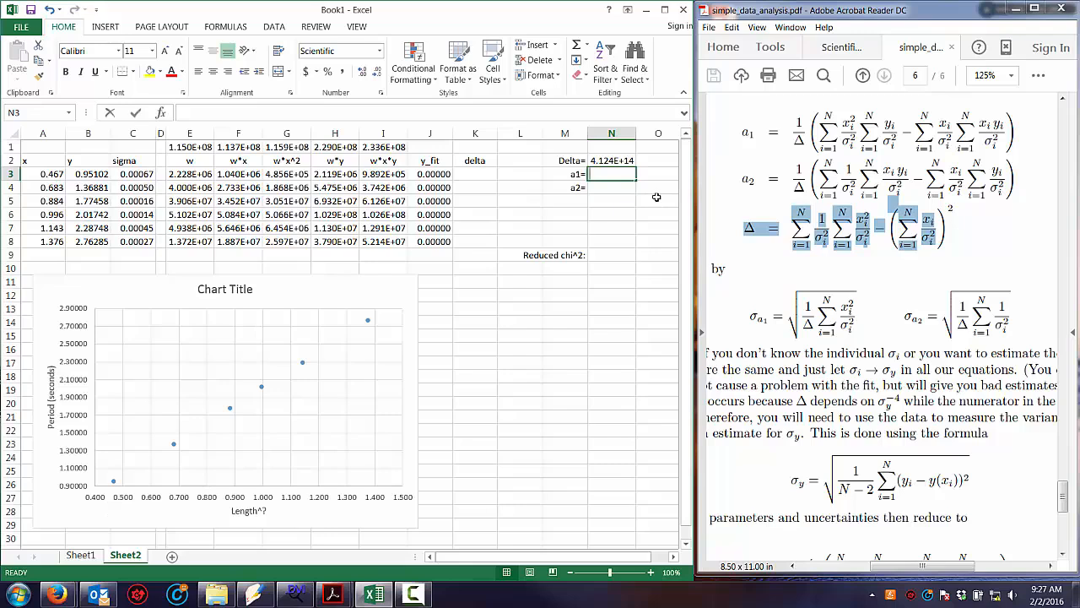
text(()
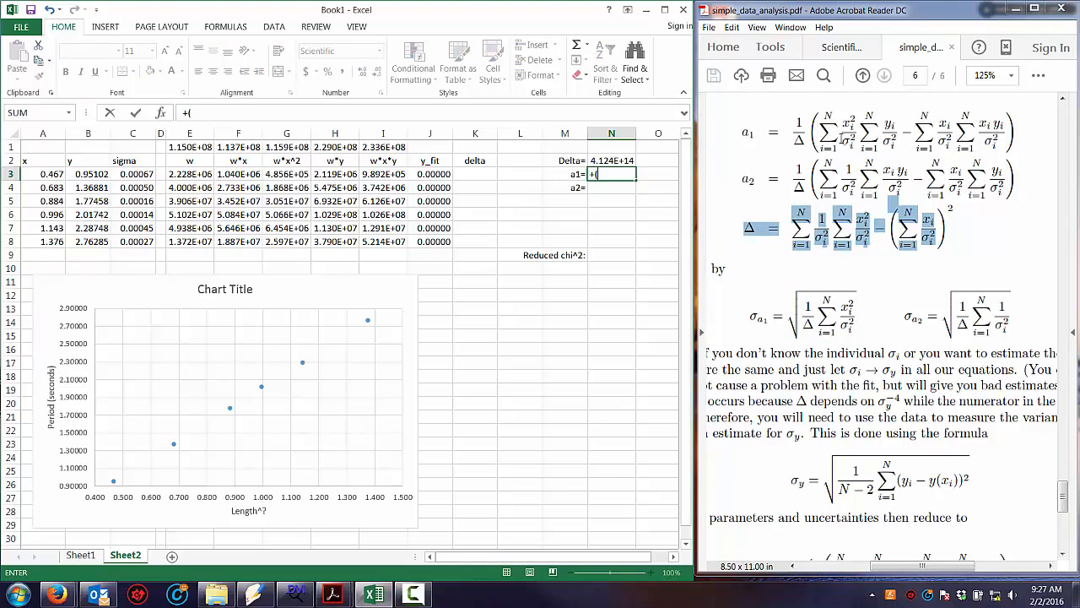
click(287, 147)
text(*)
click(335, 147)
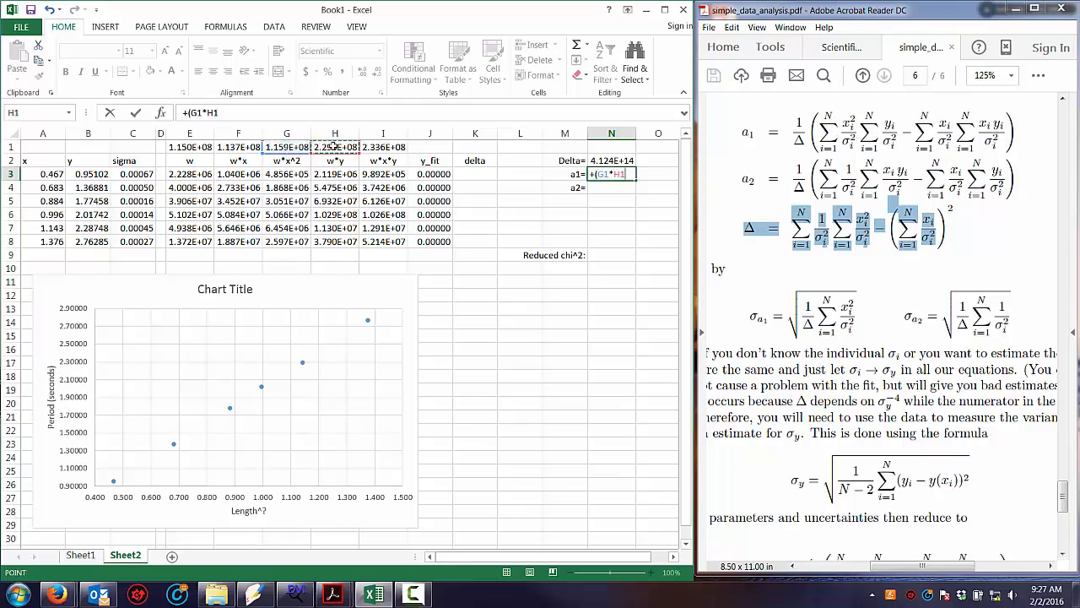
text(-)
click(230, 148)
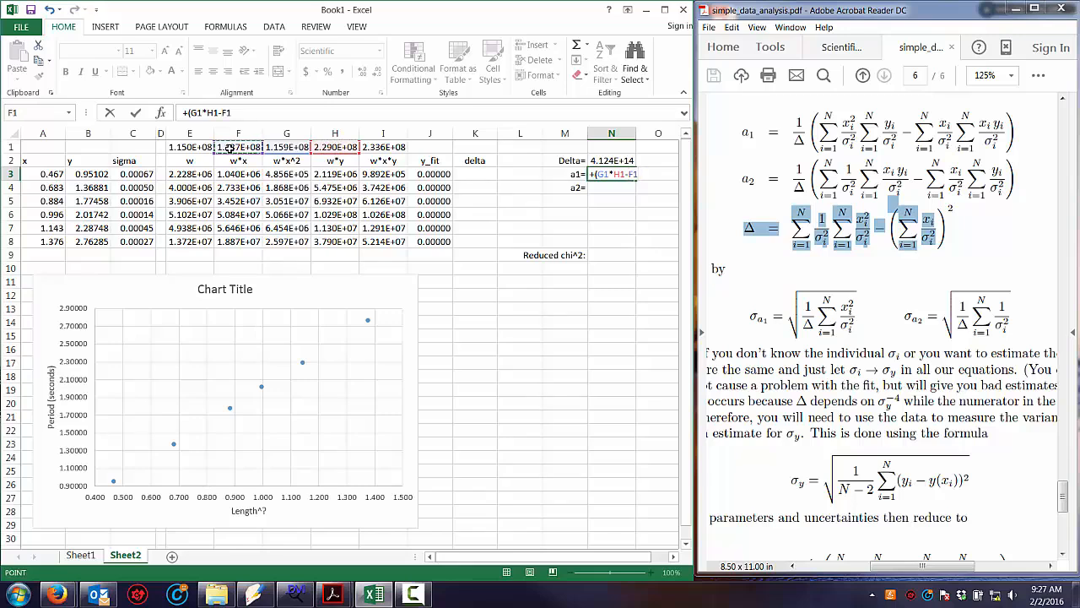
text(*)
click(378, 147)
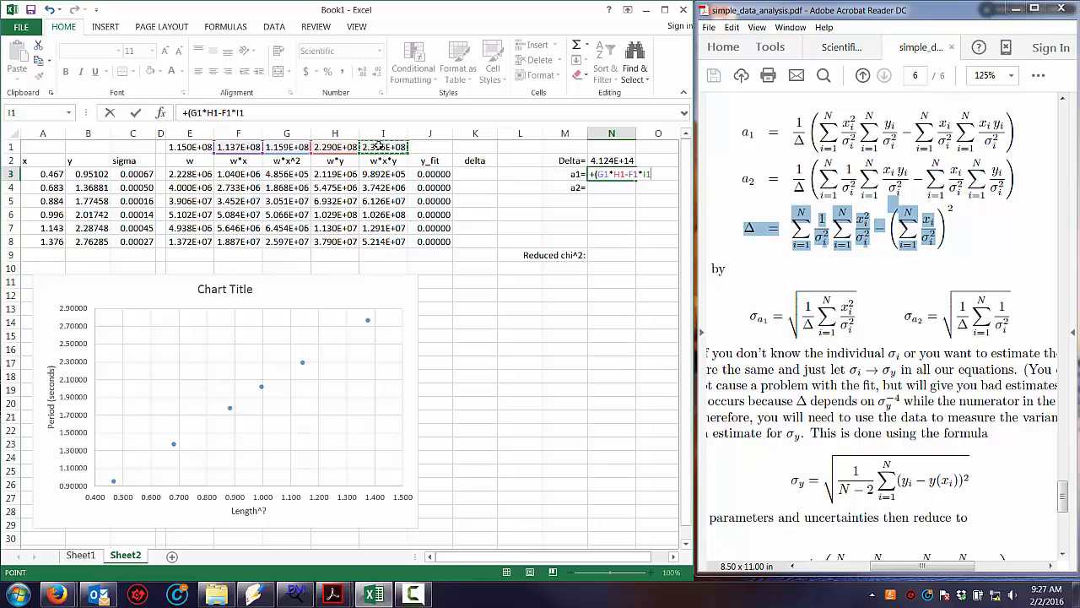
text()/)
click(607, 160)
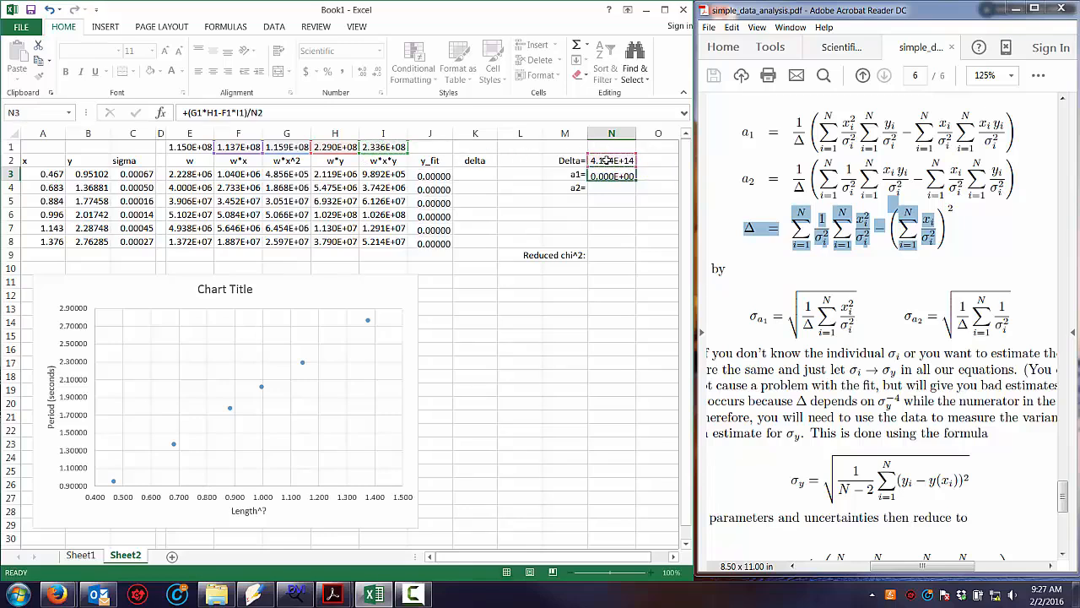
key(Return)
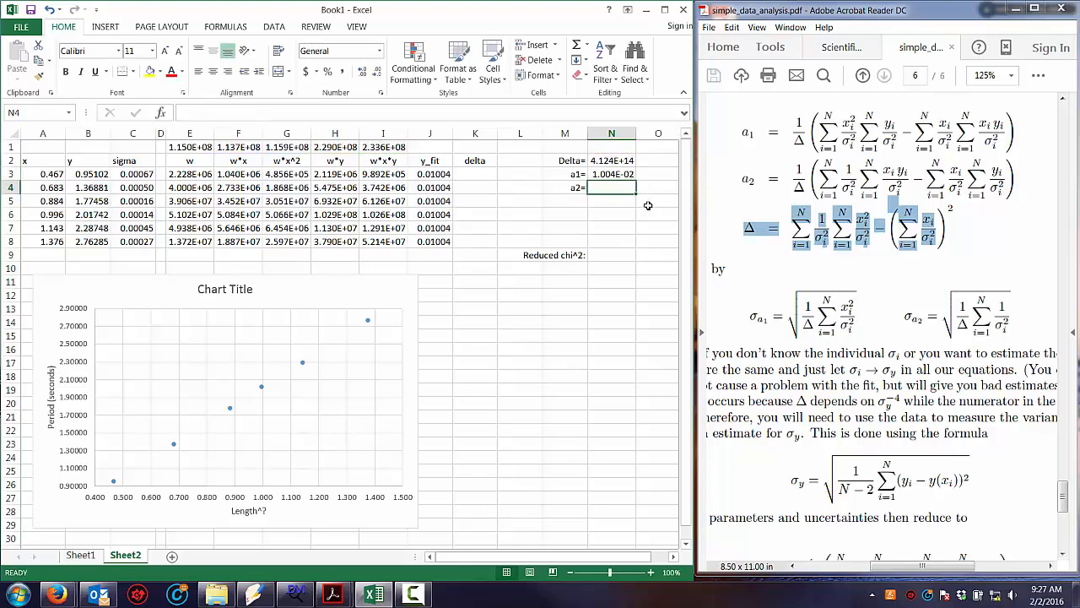
- Inspect the y_fit formula in cell J3 and its cell references
click(428, 174)
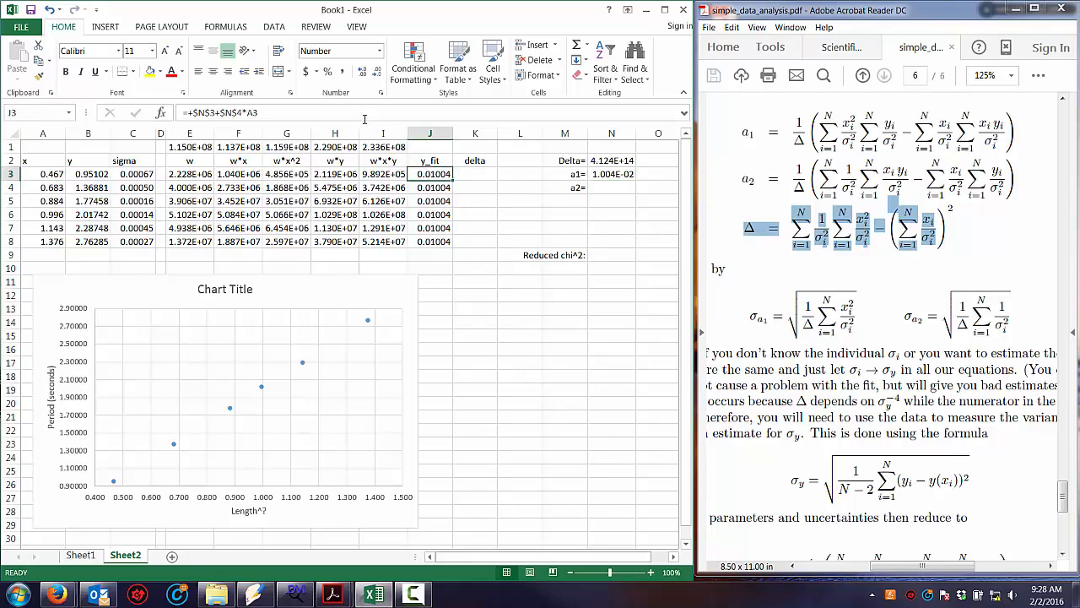
click(362, 114)
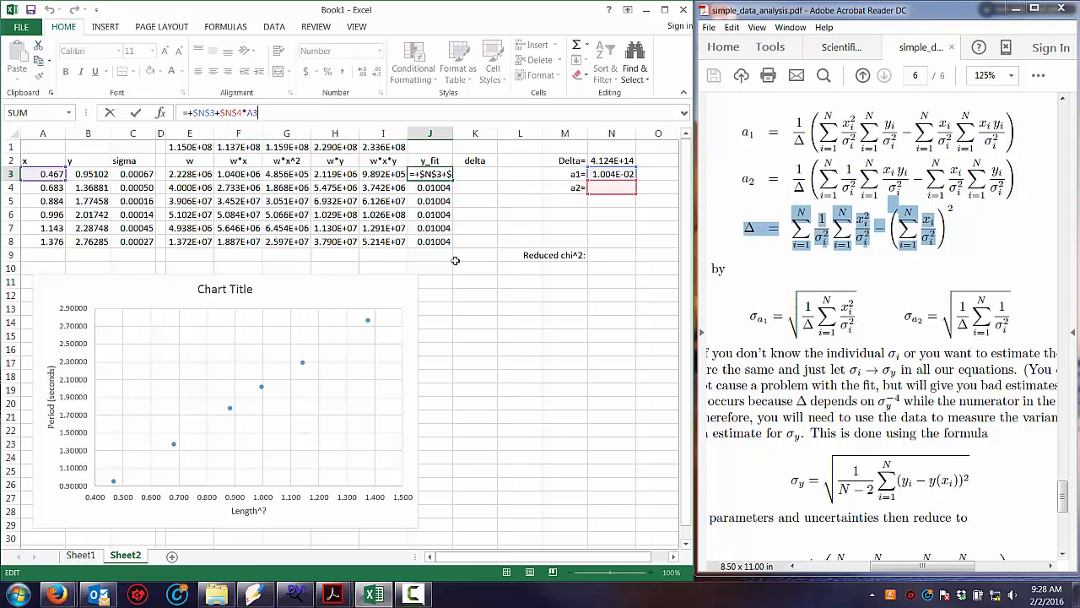
click(456, 265)
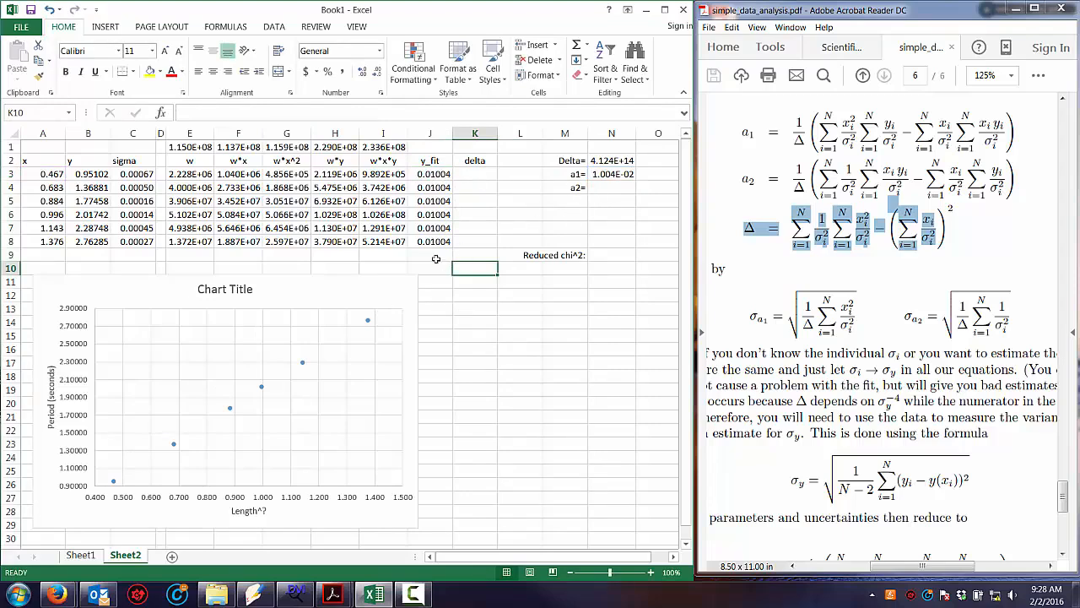
- Following the a2 equation in the PDF, enter the formula +(E3*I3-F3*H3)/N2 in cell N4
click(612, 188)
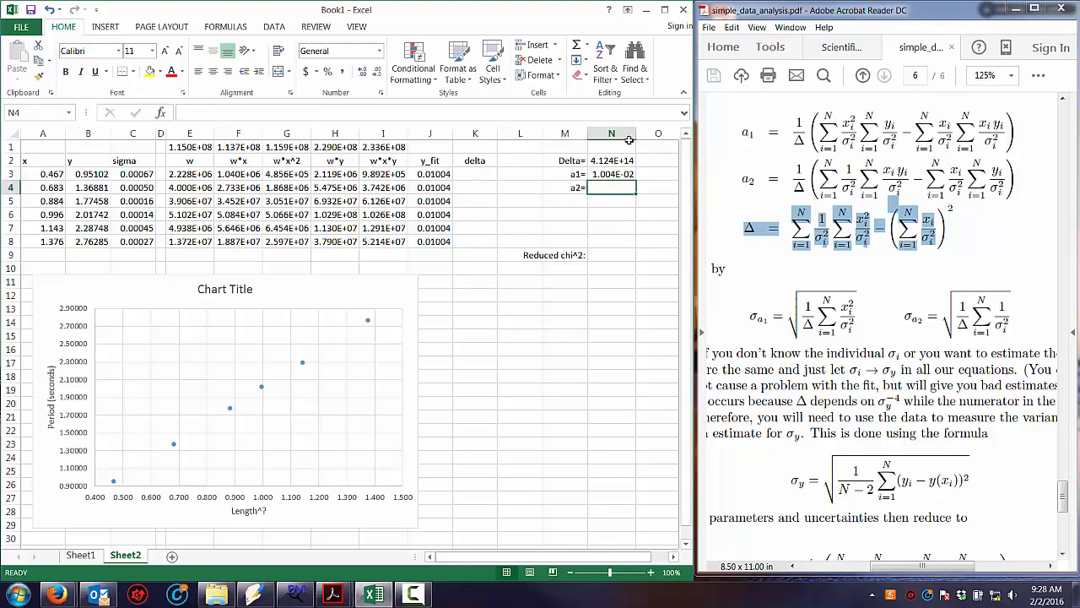
text(+)
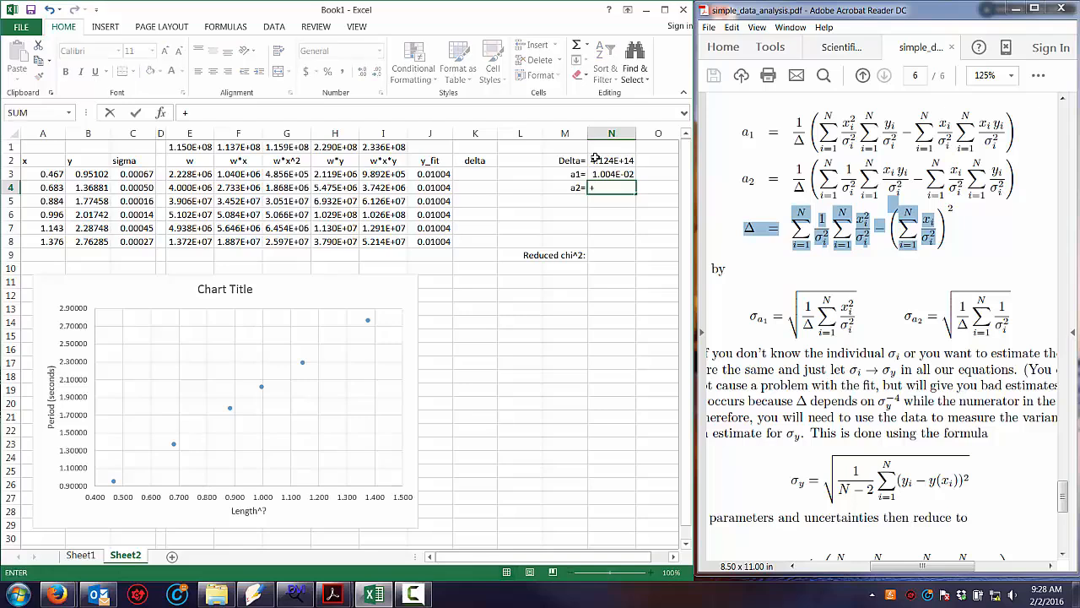
text(()
click(195, 177)
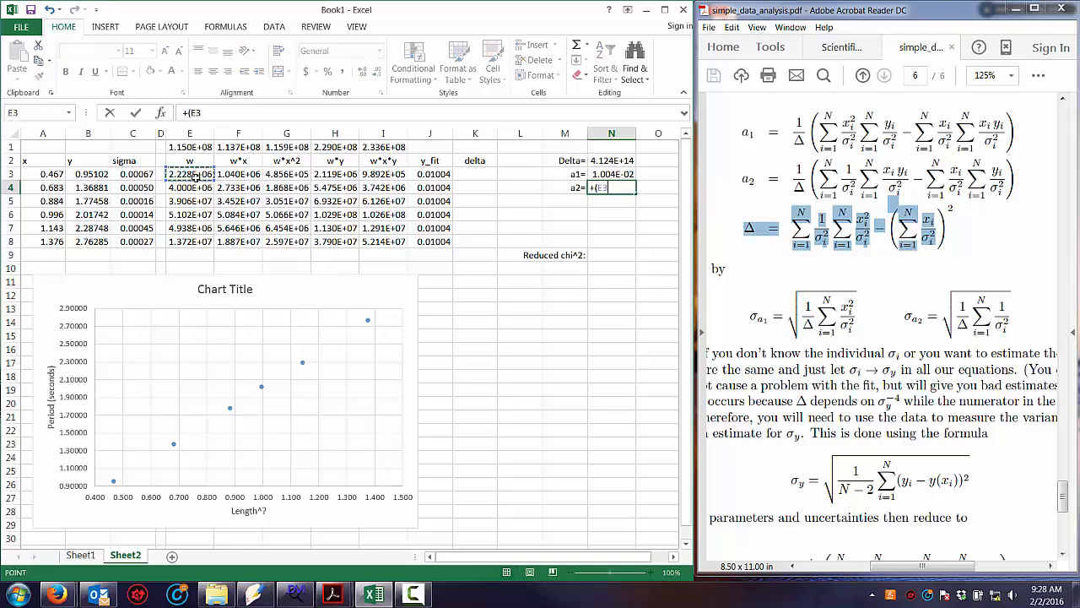
text(*)
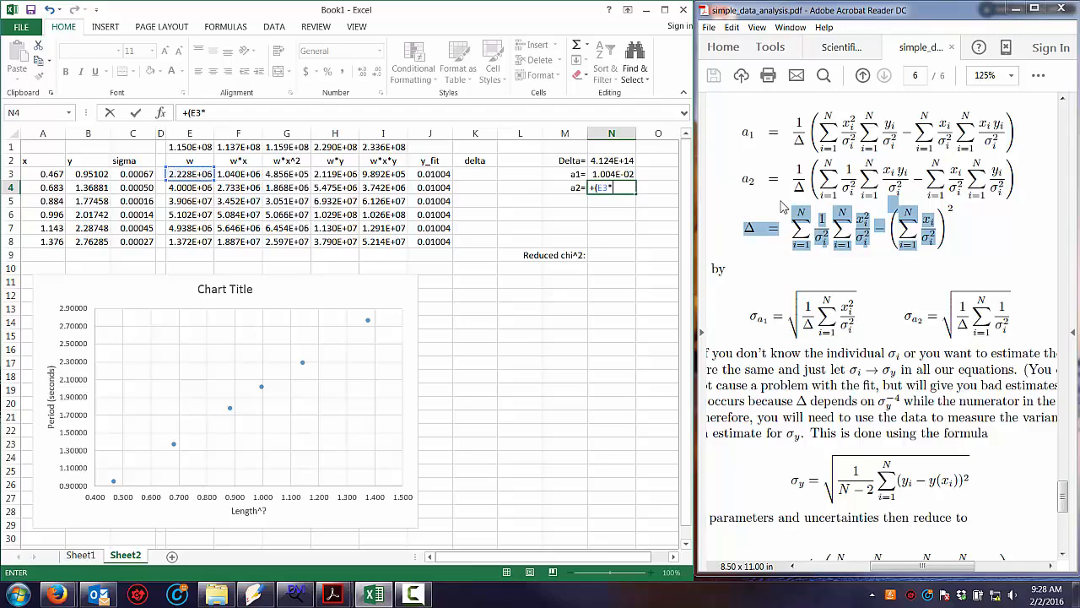
drag(814, 173, 1008, 180)
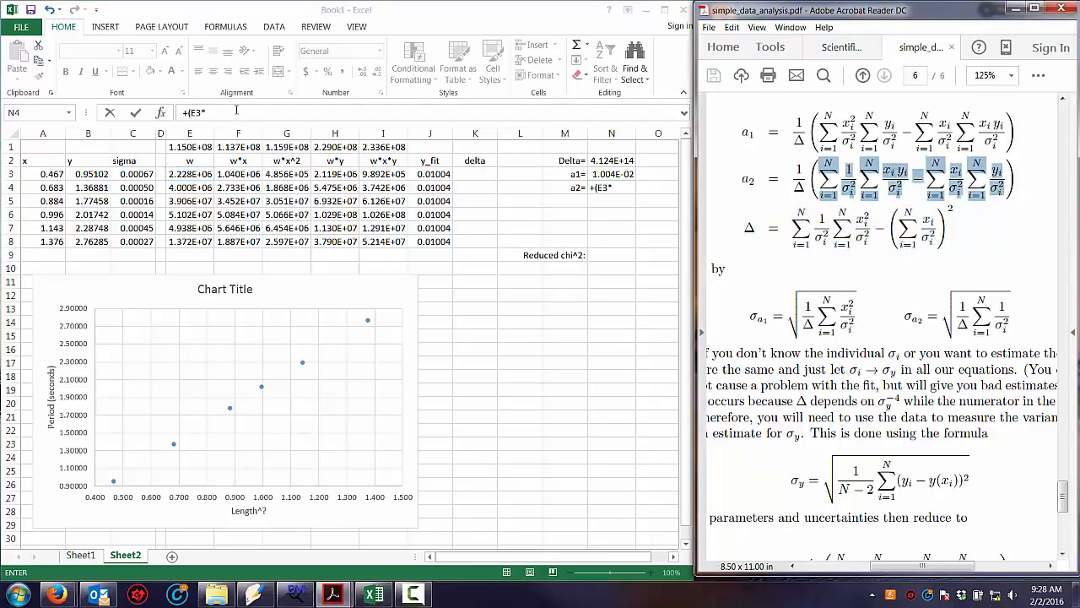
click(231, 113)
click(218, 112)
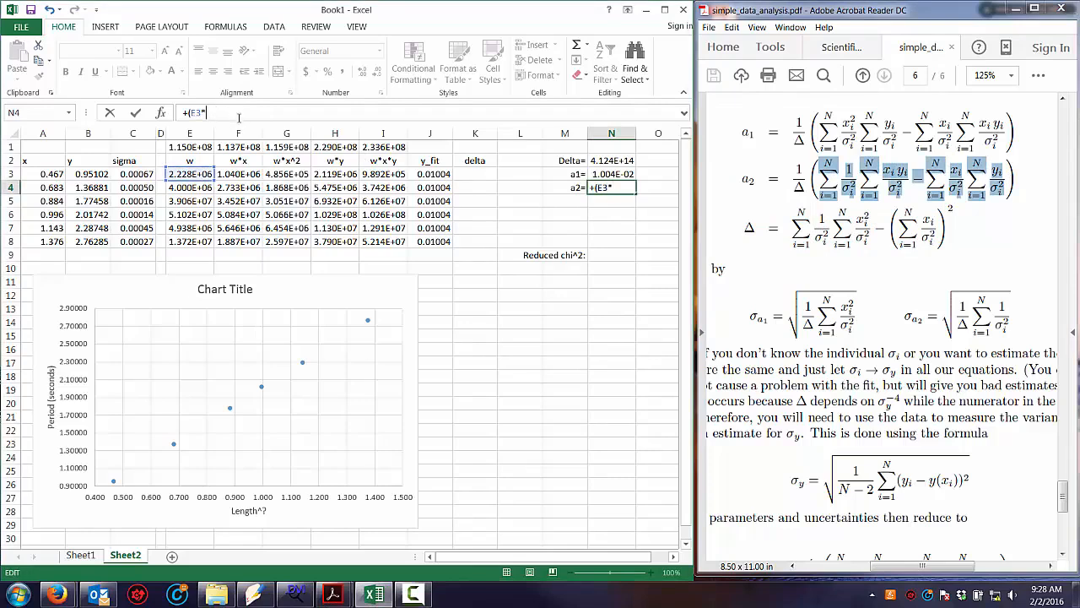
click(378, 174)
text(-)
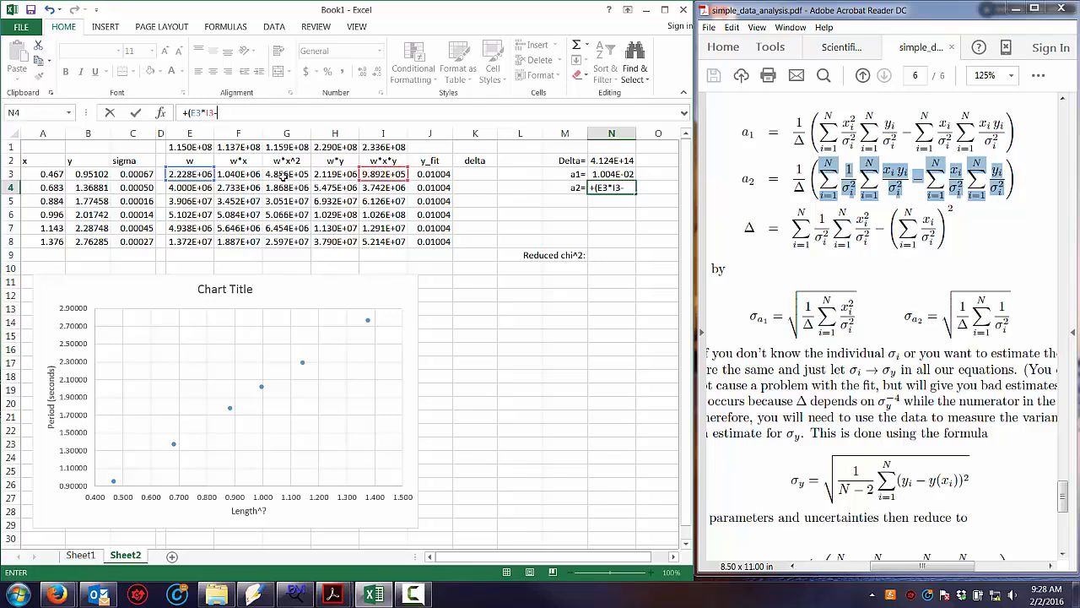
click(253, 172)
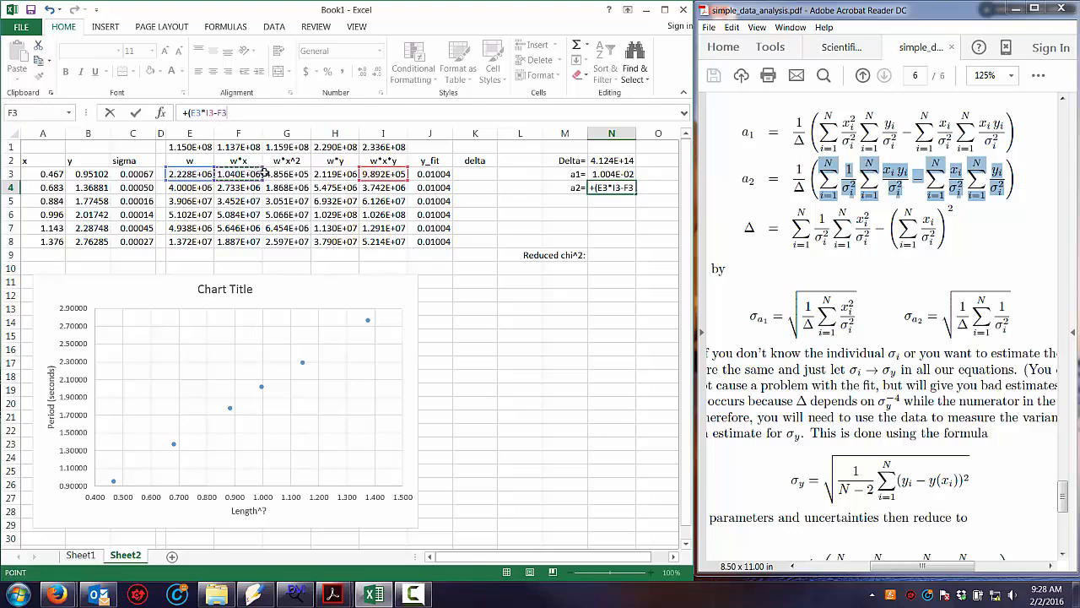
text(*)
click(329, 173)
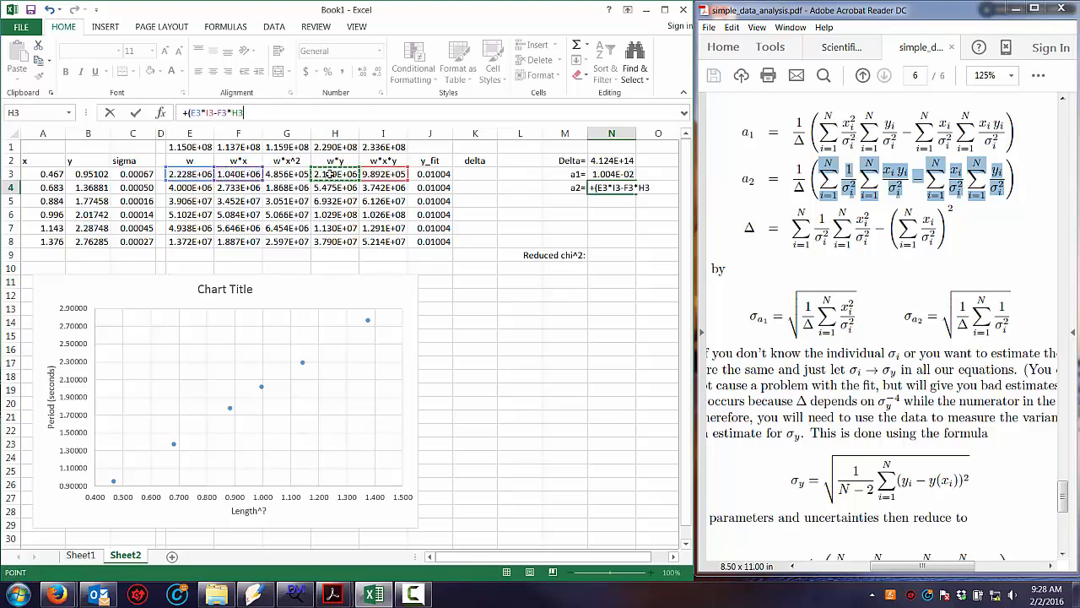
text()/)
click(611, 161)
key(Return)
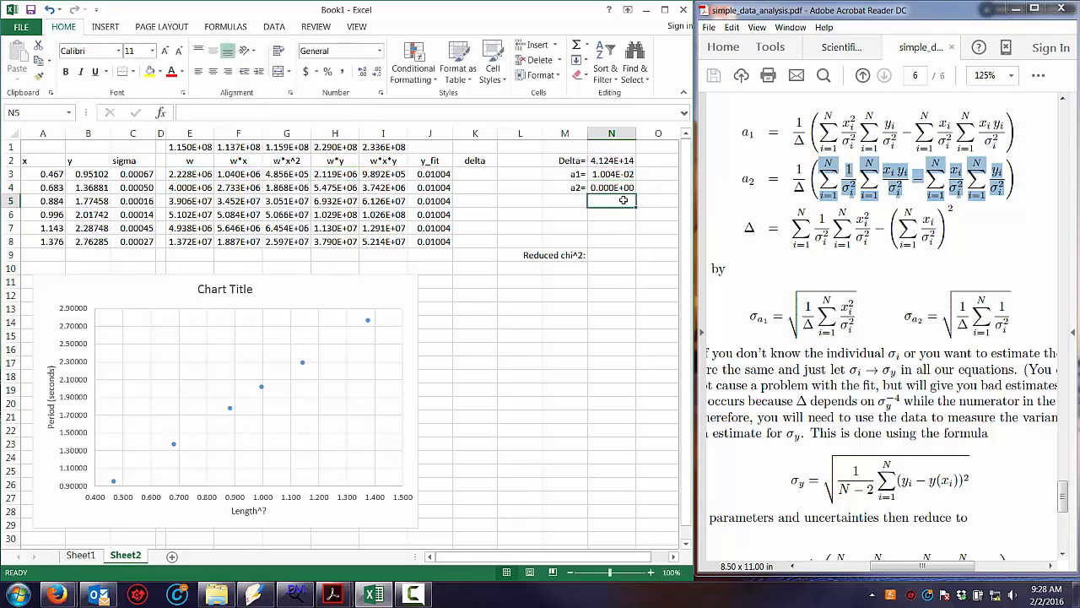
- Check the cell references of the a2 formula in N4 against the a2 equation in the PDF
click(616, 187)
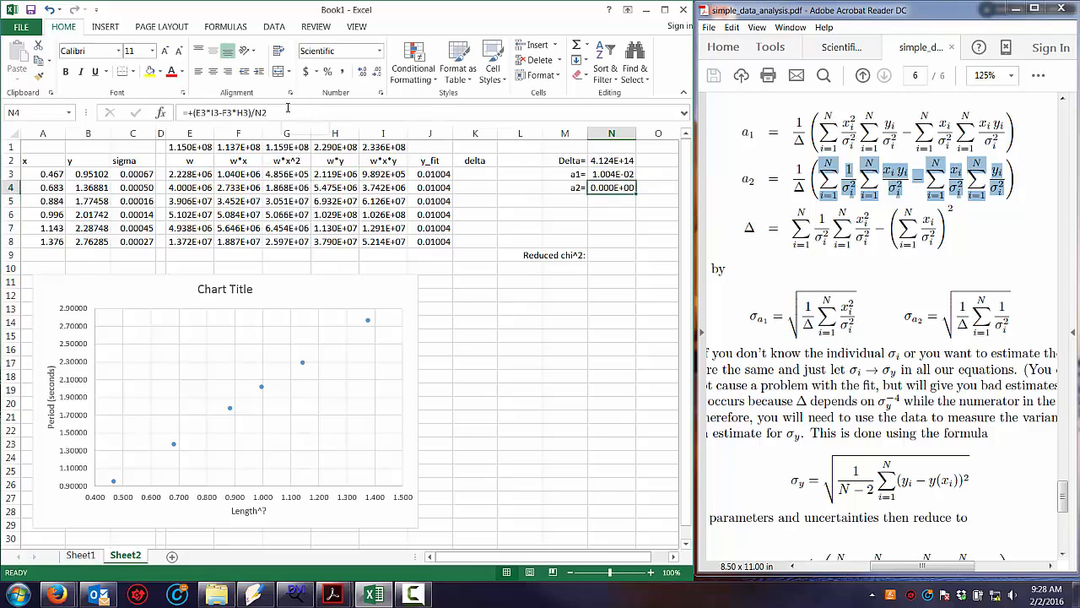
click(314, 113)
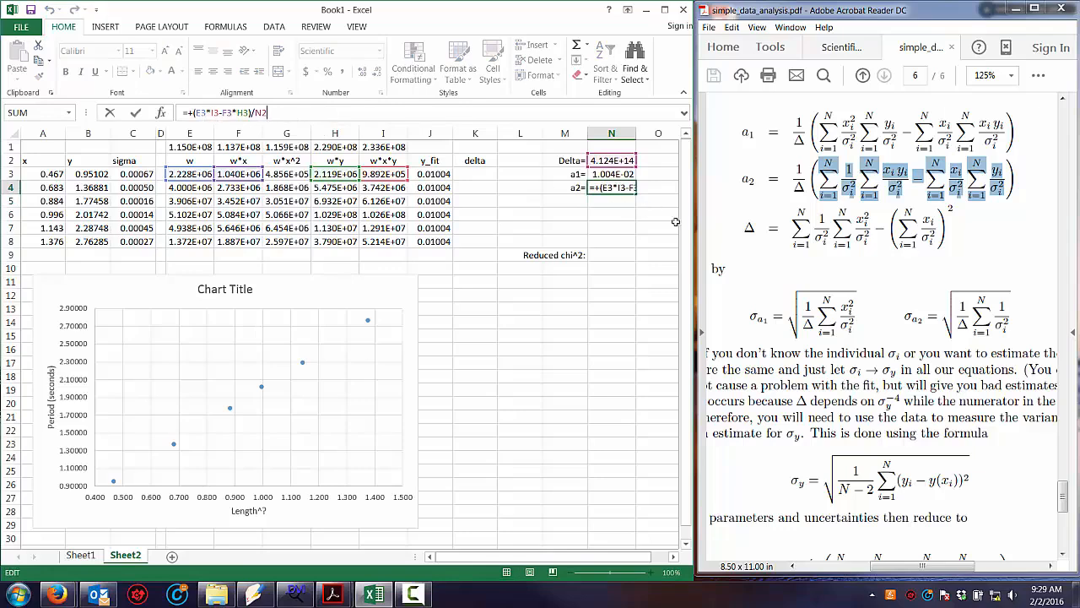
click(778, 215)
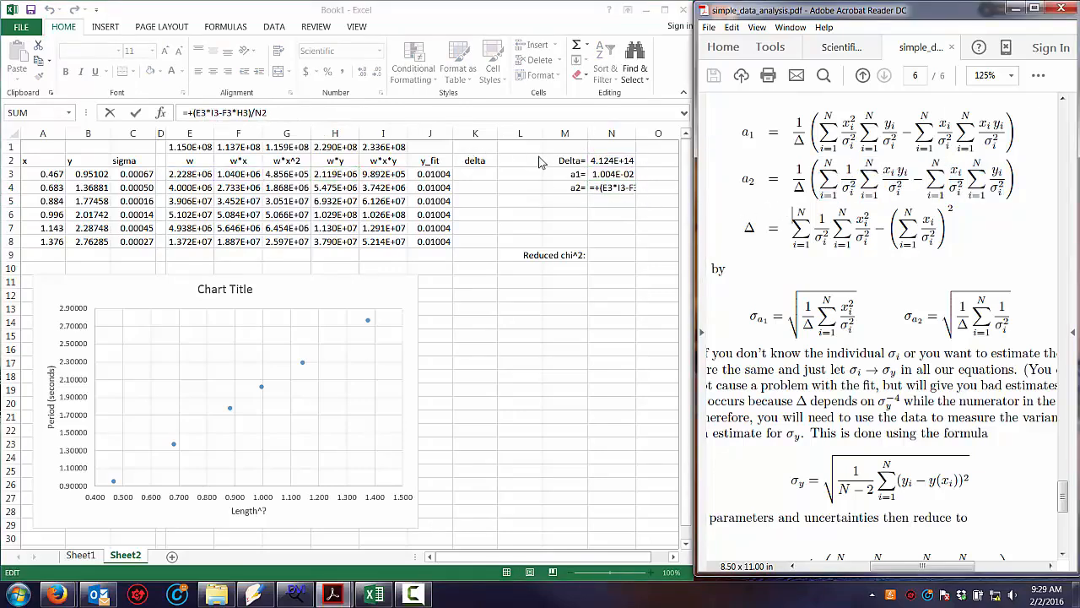
click(315, 112)
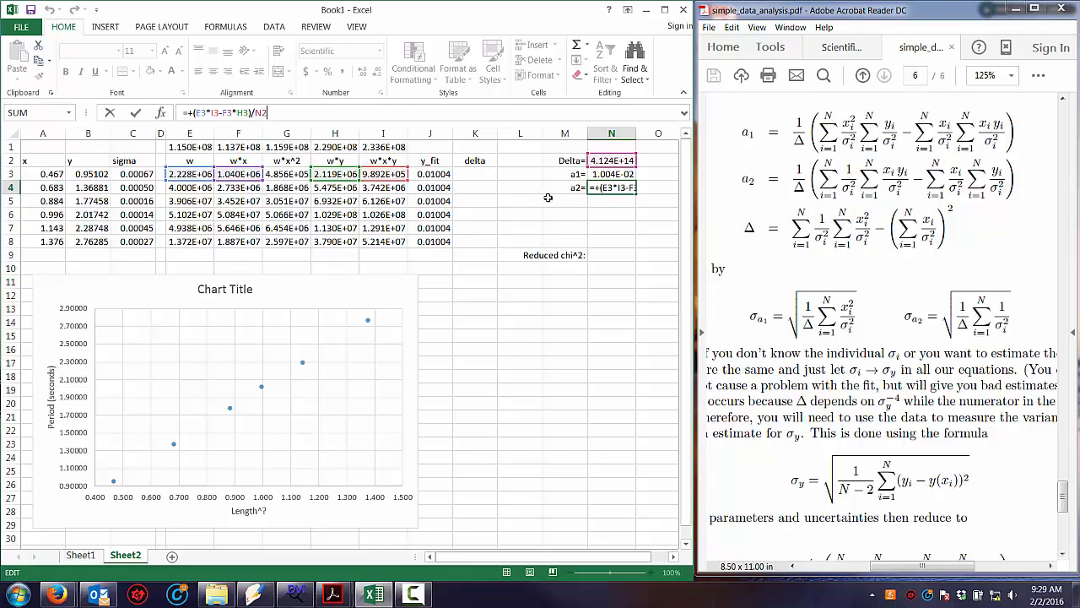
click(596, 214)
- Correct the a2 formula in N4 to use the row 1 sums, making it +(E1*I1-F1*H1)/N2
click(616, 188)
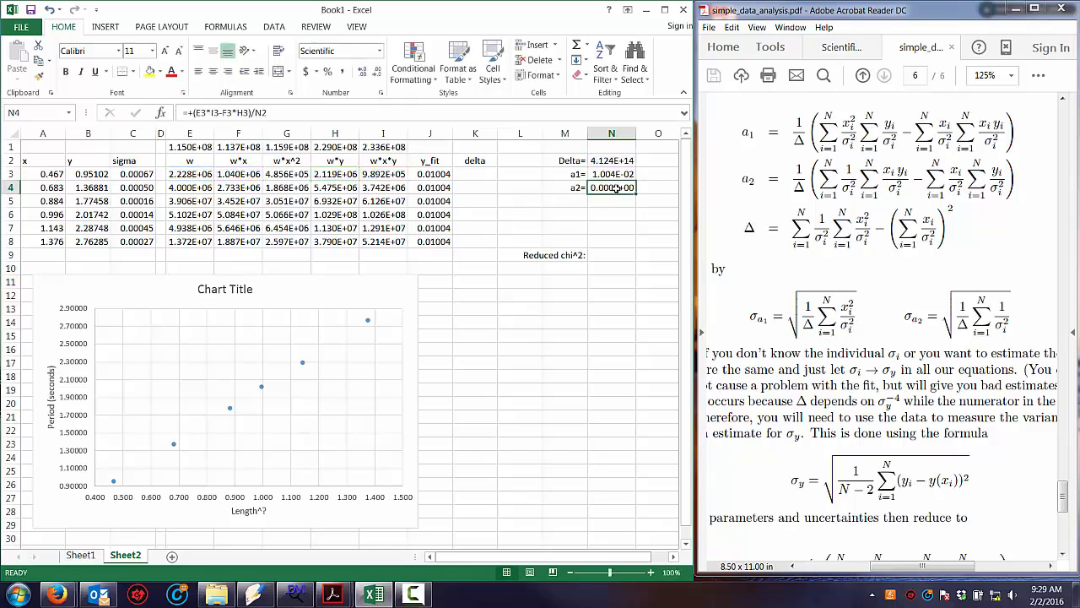
click(287, 111)
key(Left)
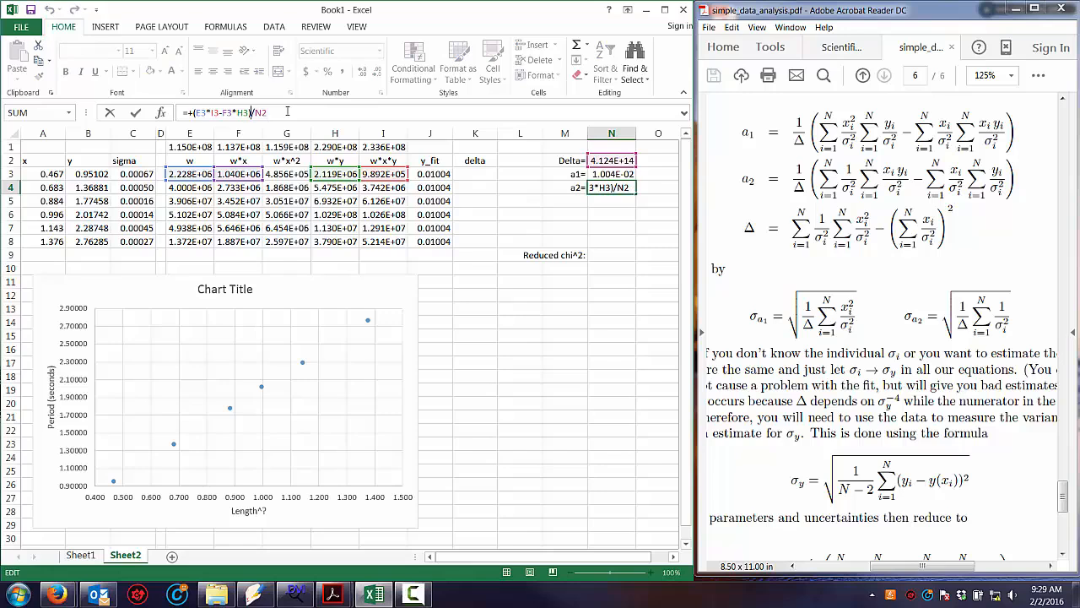
key(BackSpace)
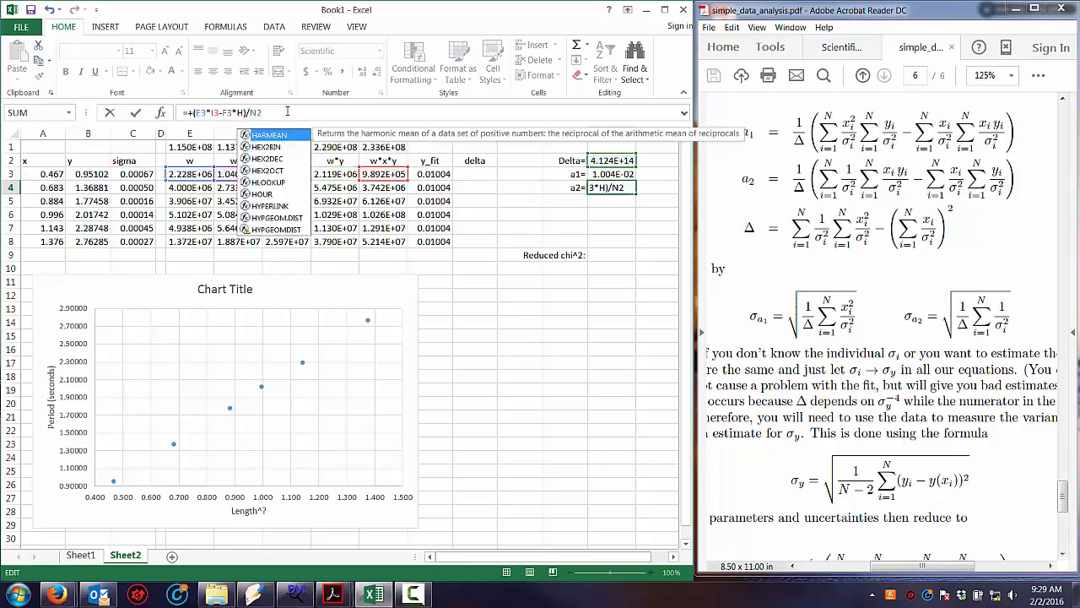
text(1)
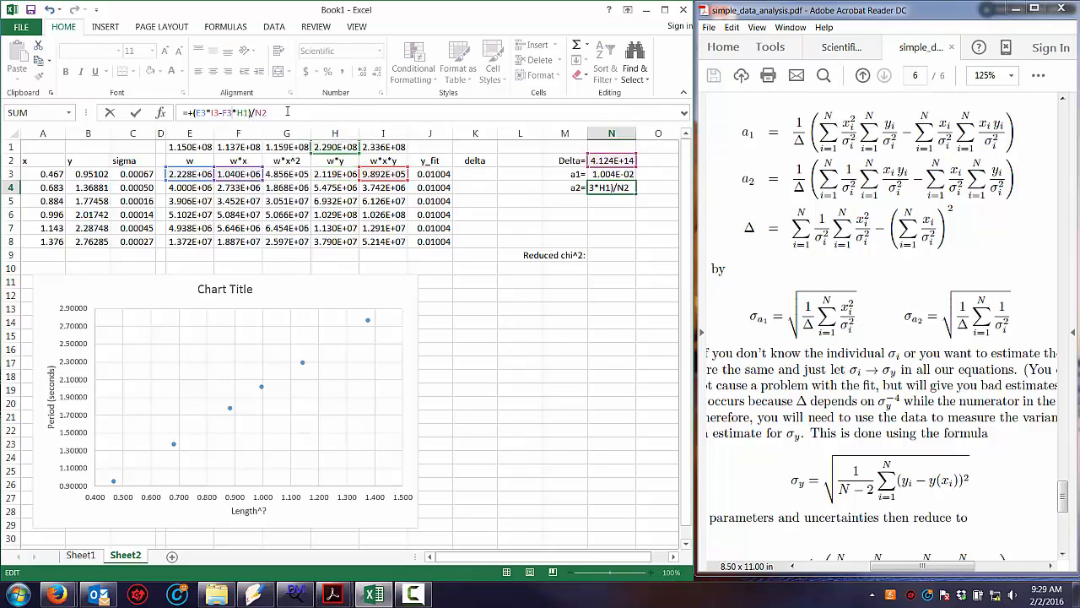
key(BackSpace)
text(1)
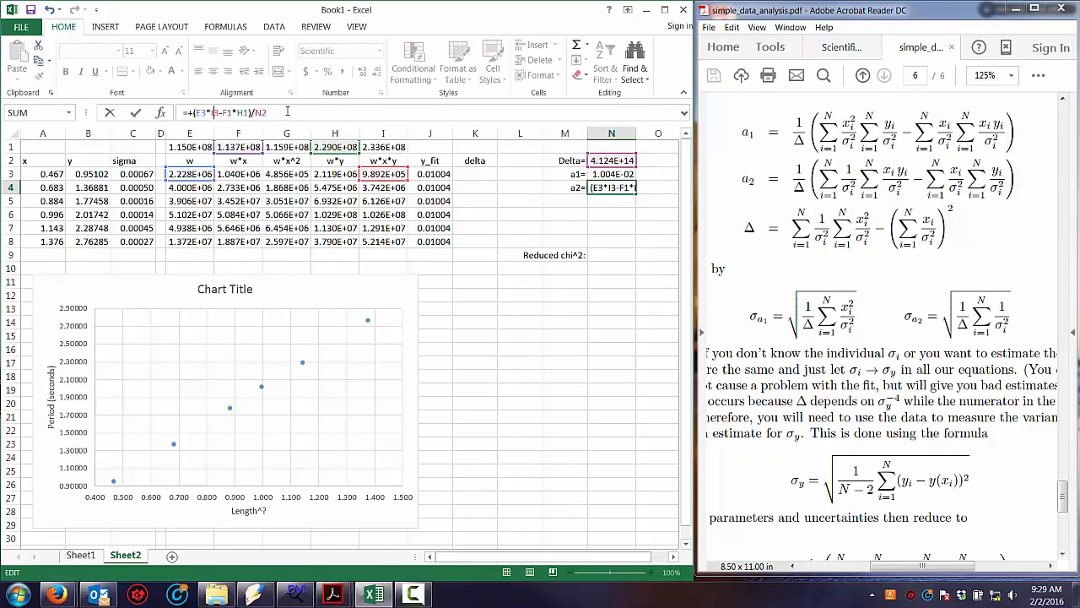
key(BackSpace)
text(1)
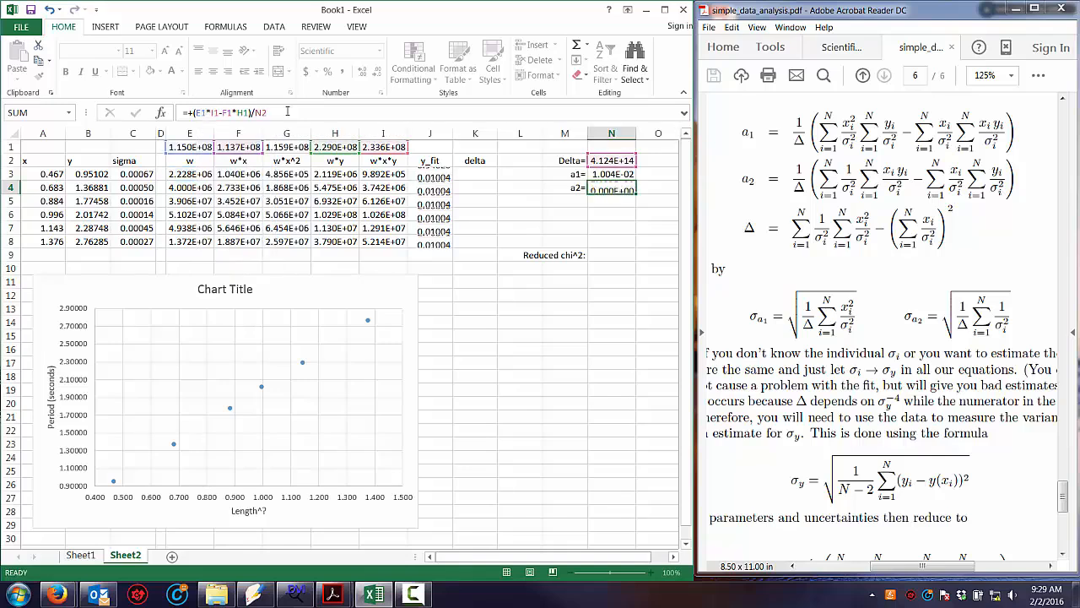
key(Return)
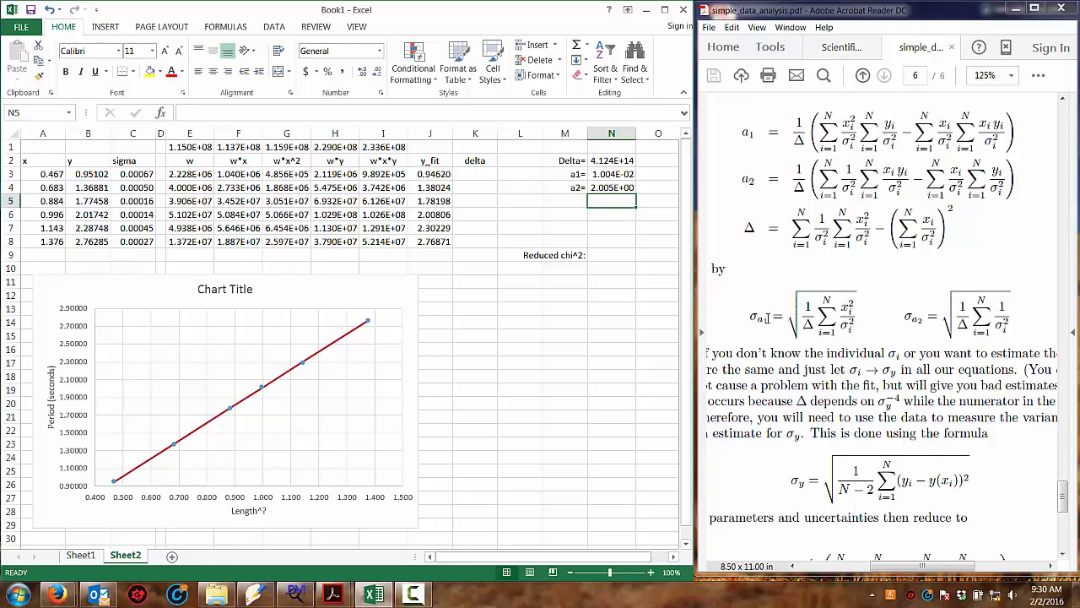
- Enter the formula +sqrt(G1/N2) in cell O3 for the uncertainty of a1
click(661, 175)
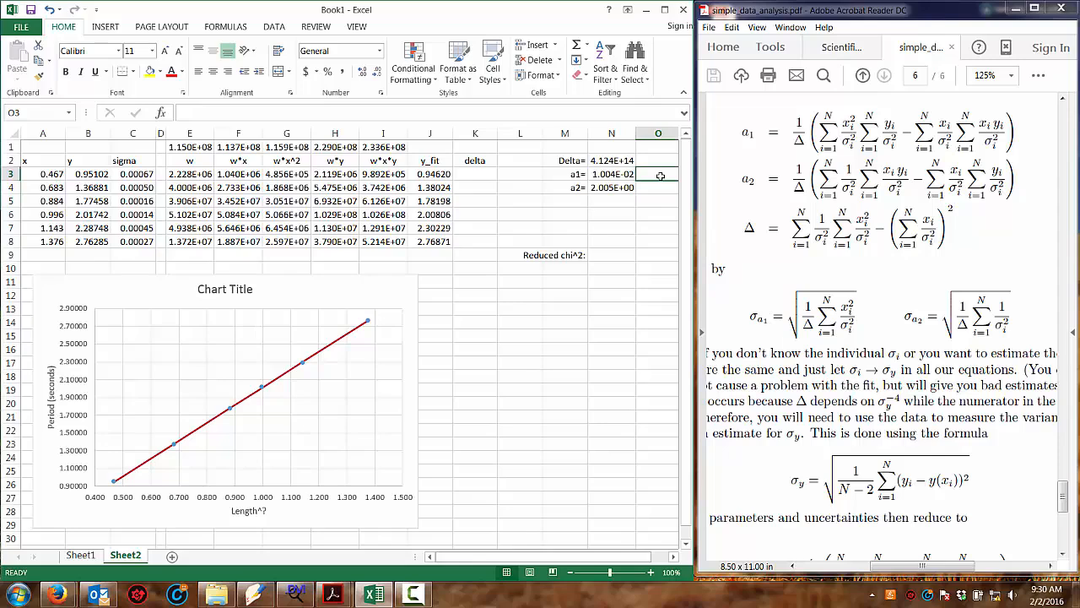
text(+sqrt()
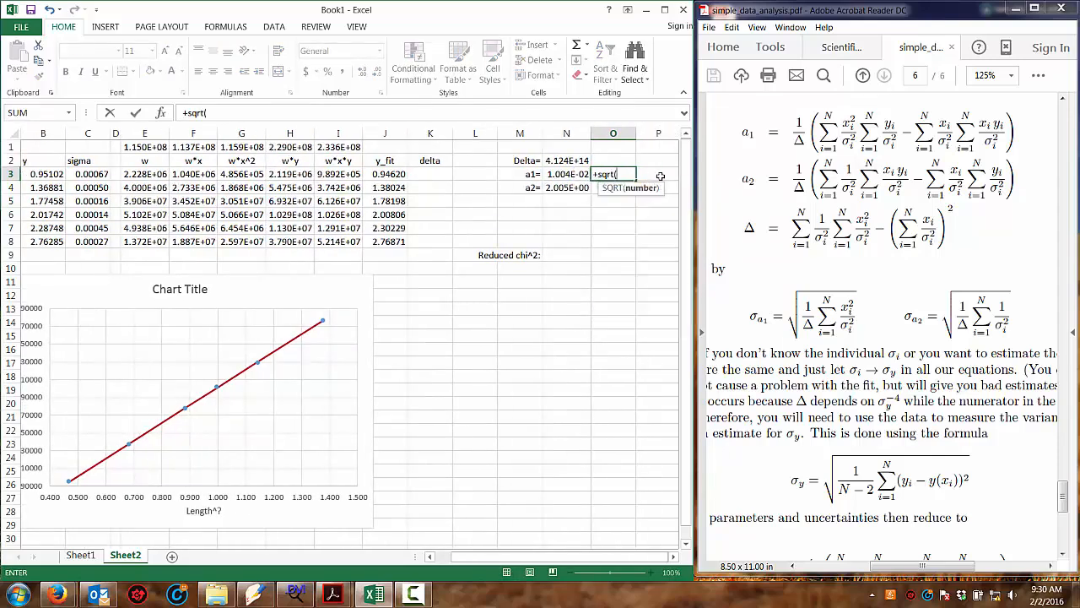
click(254, 173)
click(245, 145)
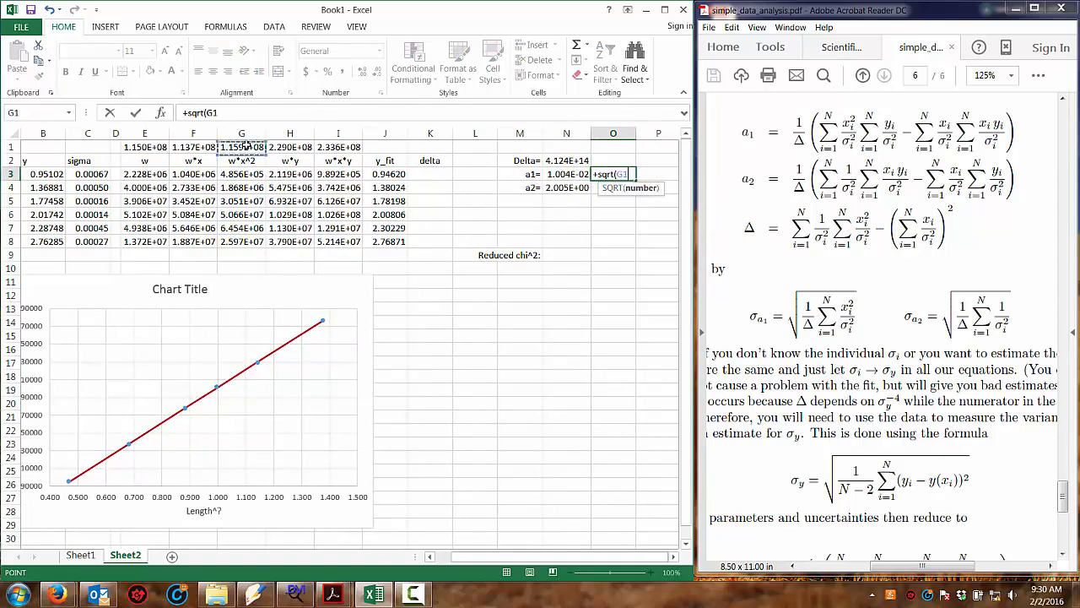
text(/)
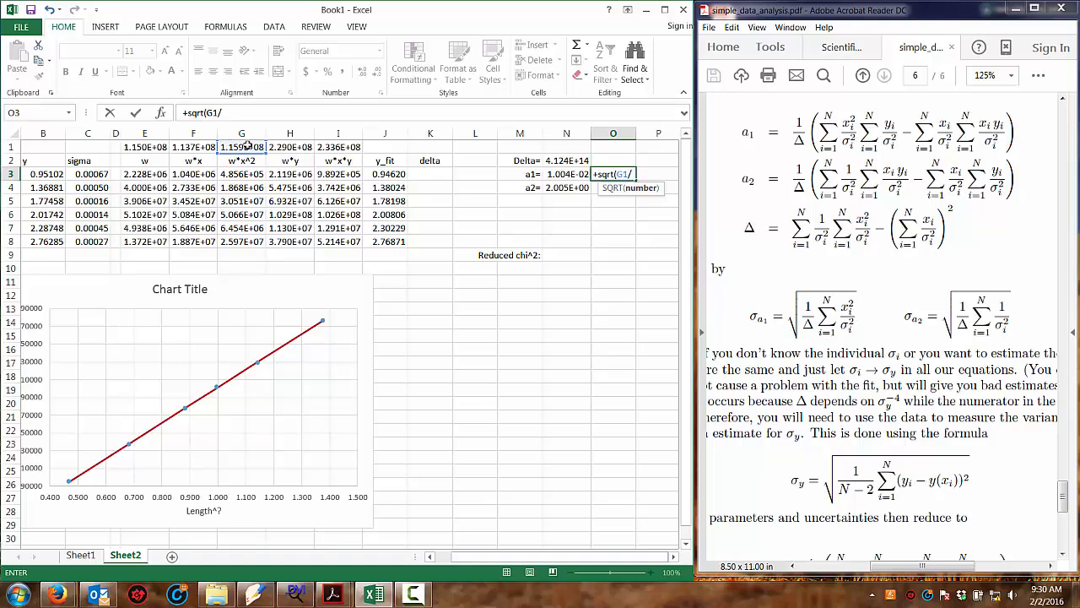
click(564, 159)
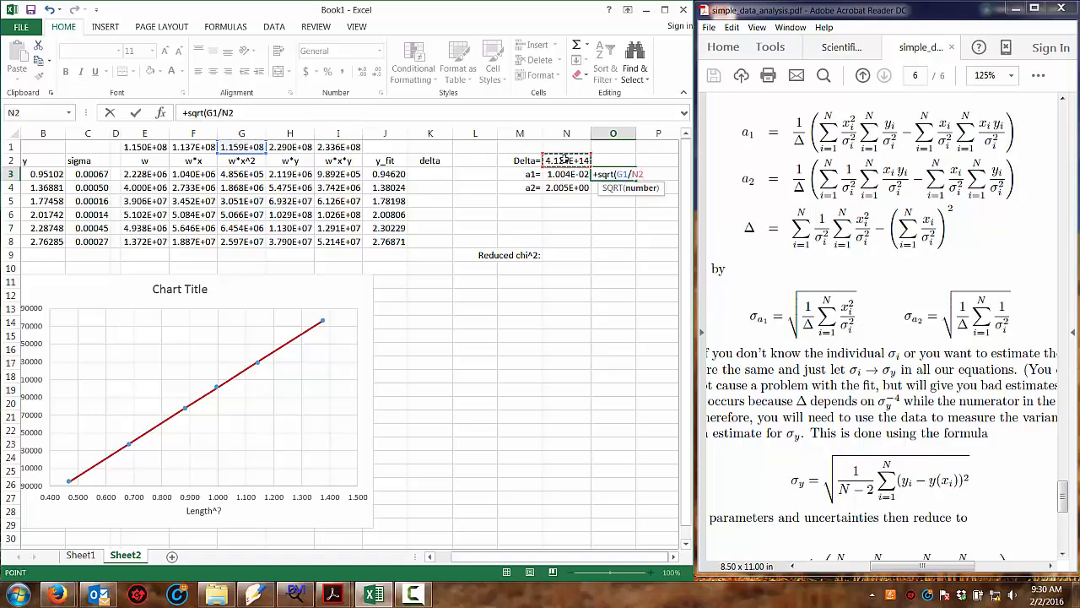
text())
key(Return)
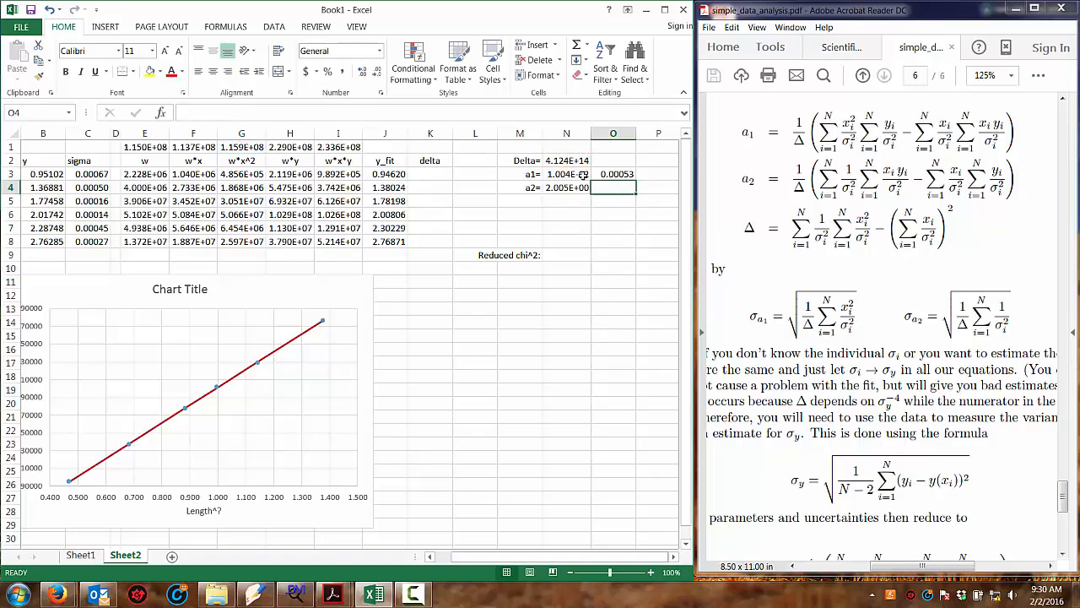
- Format the a1 value and its uncertainty in N3:O3 as Number with 4 decimal places
drag(582, 174, 613, 176)
right_click(613, 178)
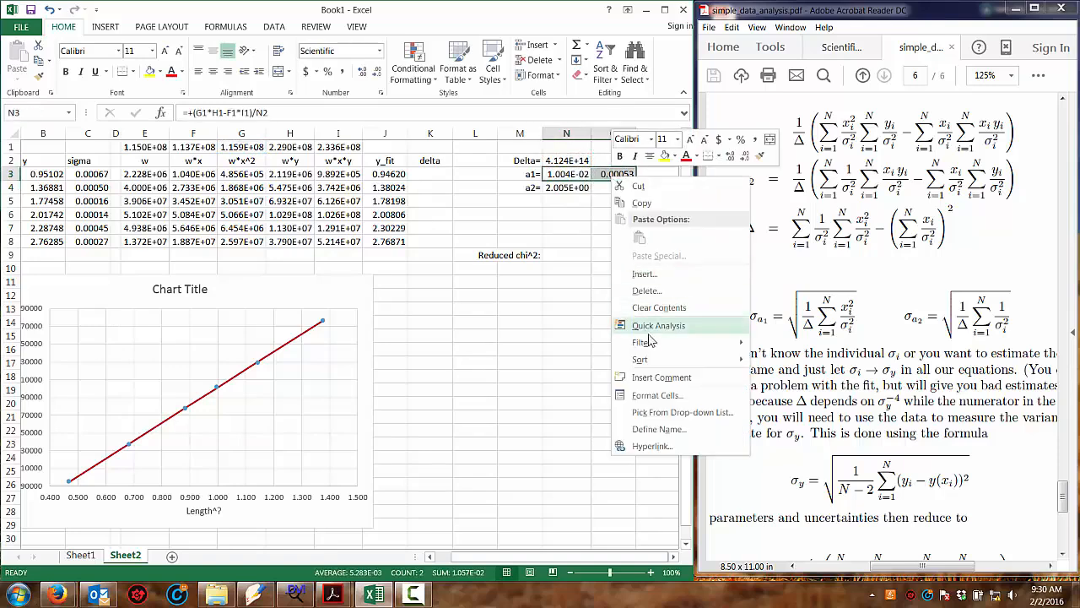
click(675, 395)
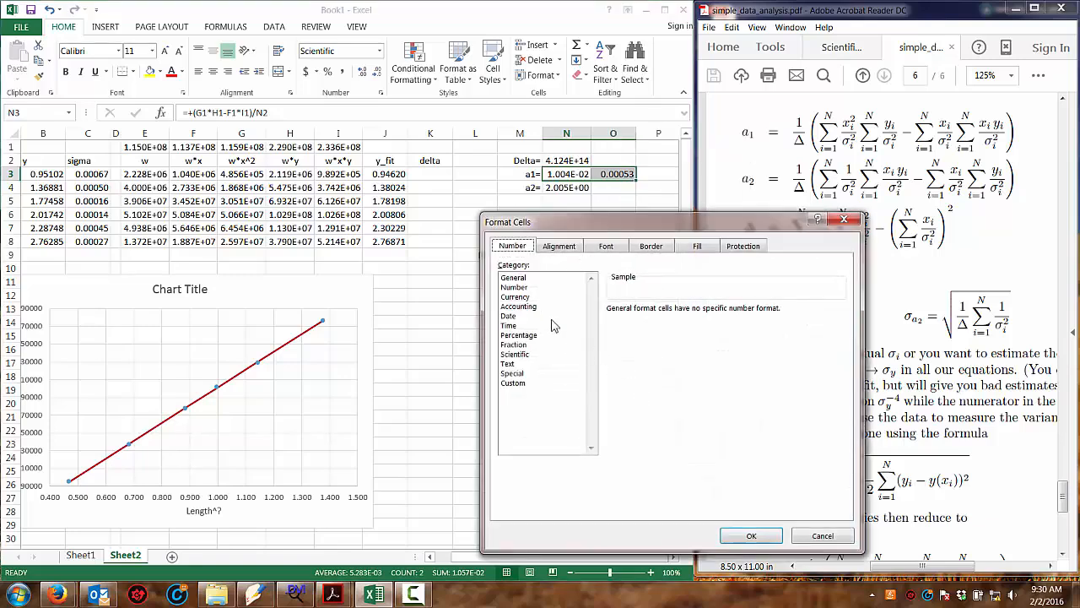
click(518, 287)
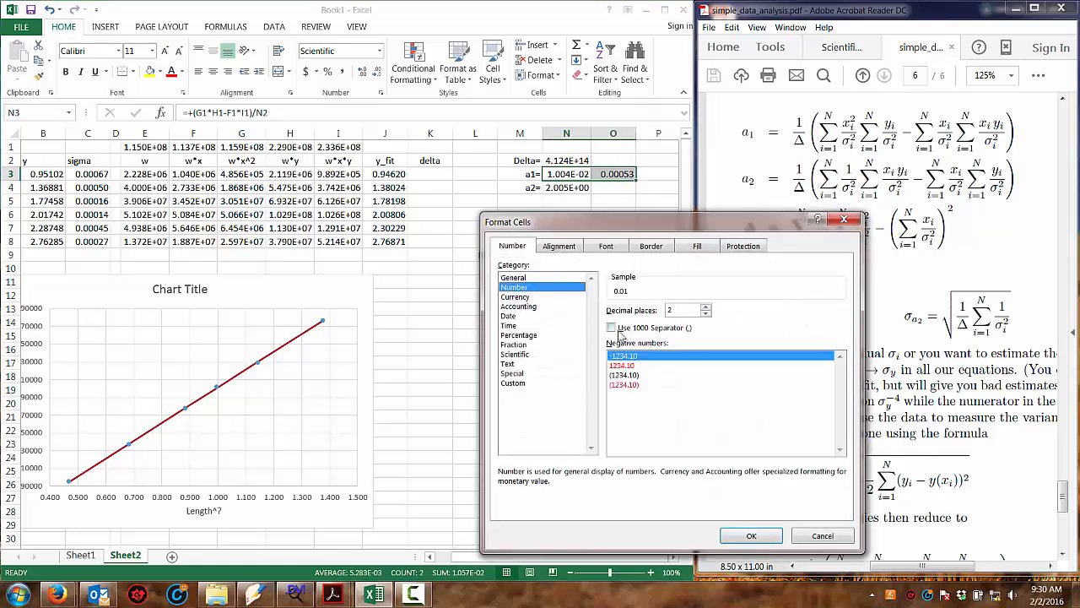
click(706, 307)
click(705, 307)
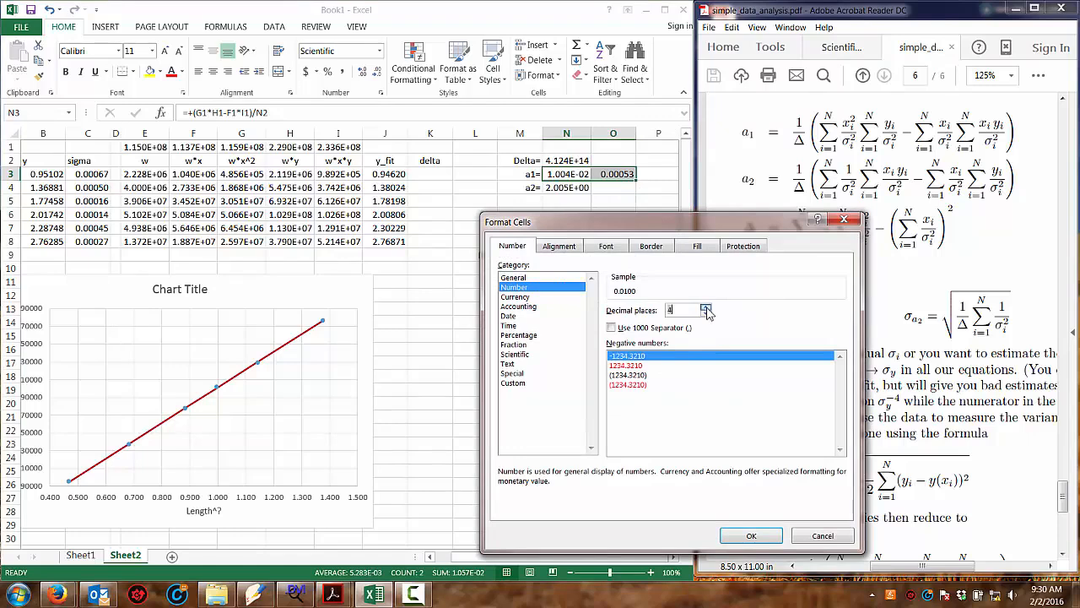
click(706, 307)
click(706, 313)
click(754, 535)
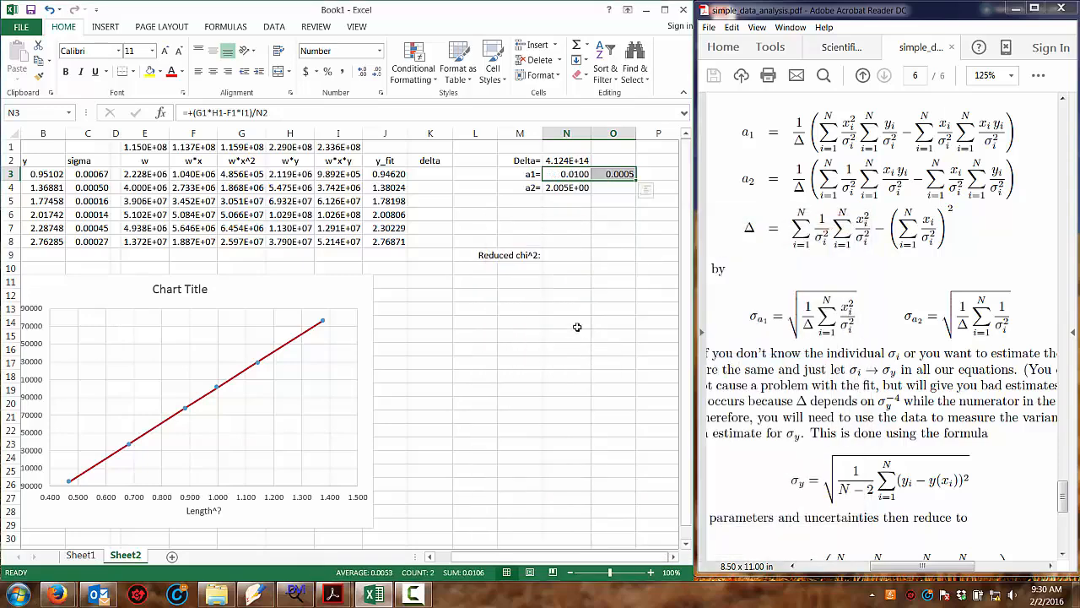
click(571, 305)
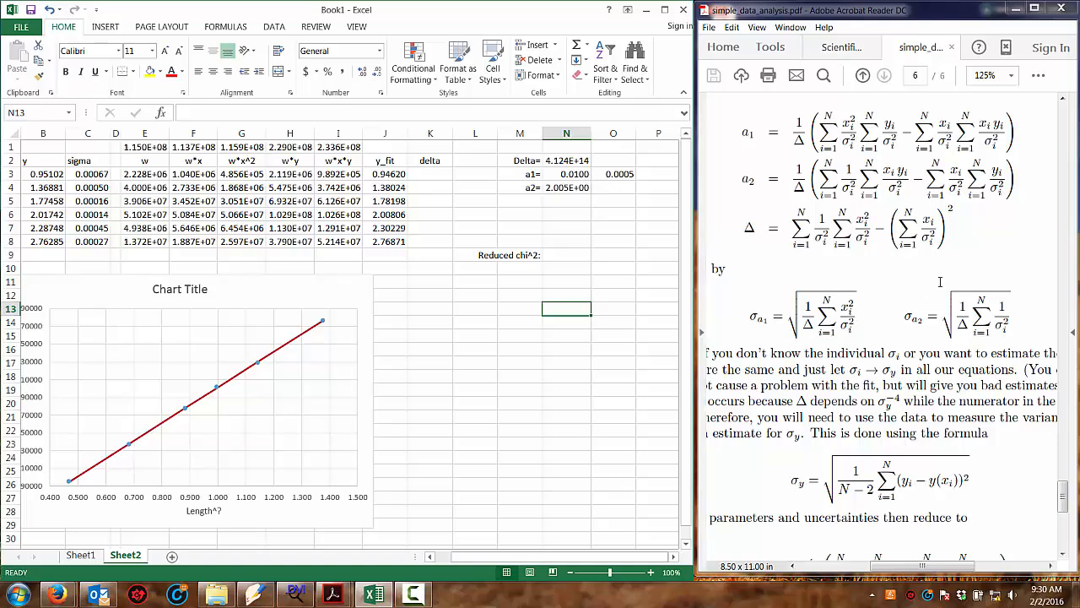
- Enter the formula +sqrt(E1/N2) in cell O4 for the uncertainty of a2
click(625, 190)
text(+sqrt()
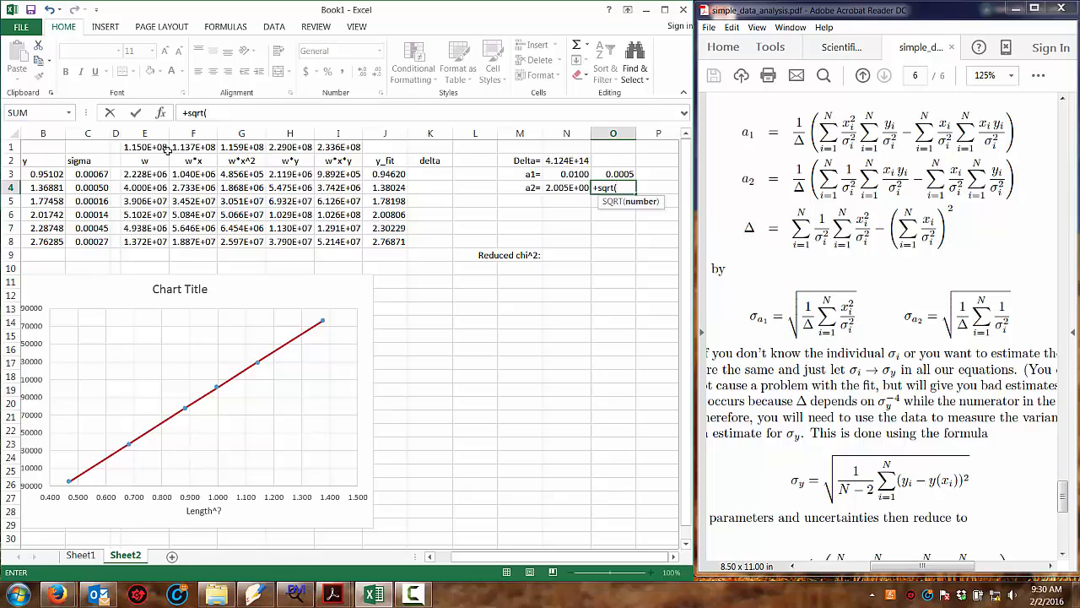
click(160, 148)
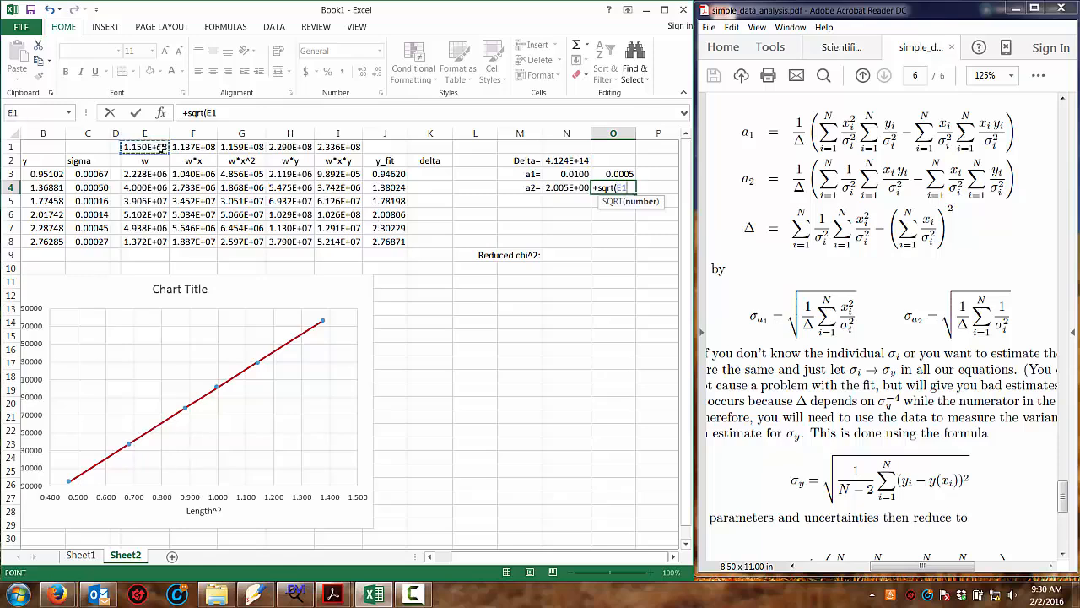
text(/)
click(558, 161)
text())
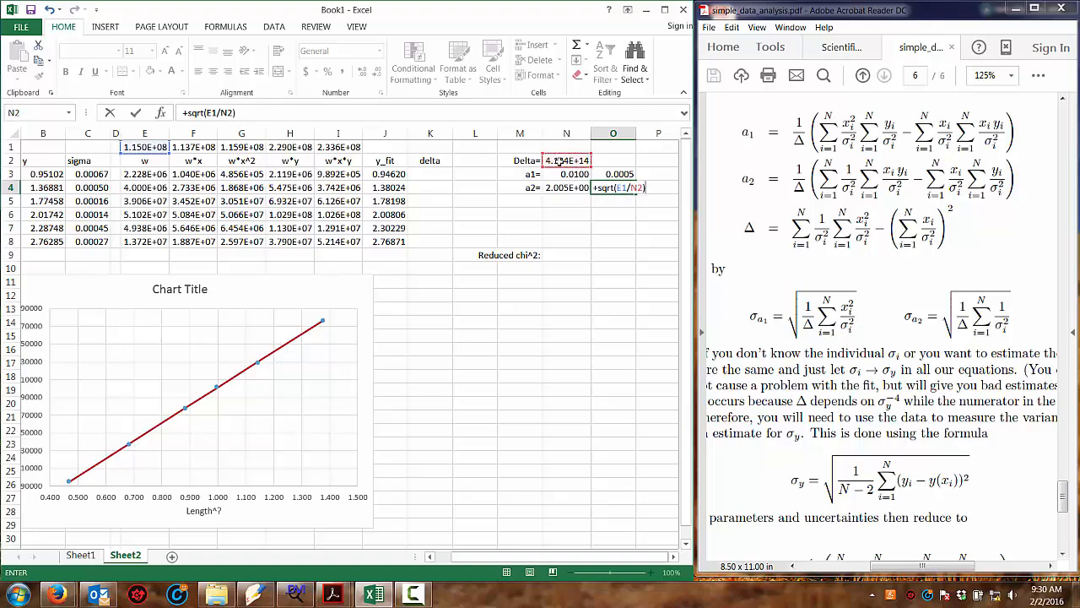
key(Return)
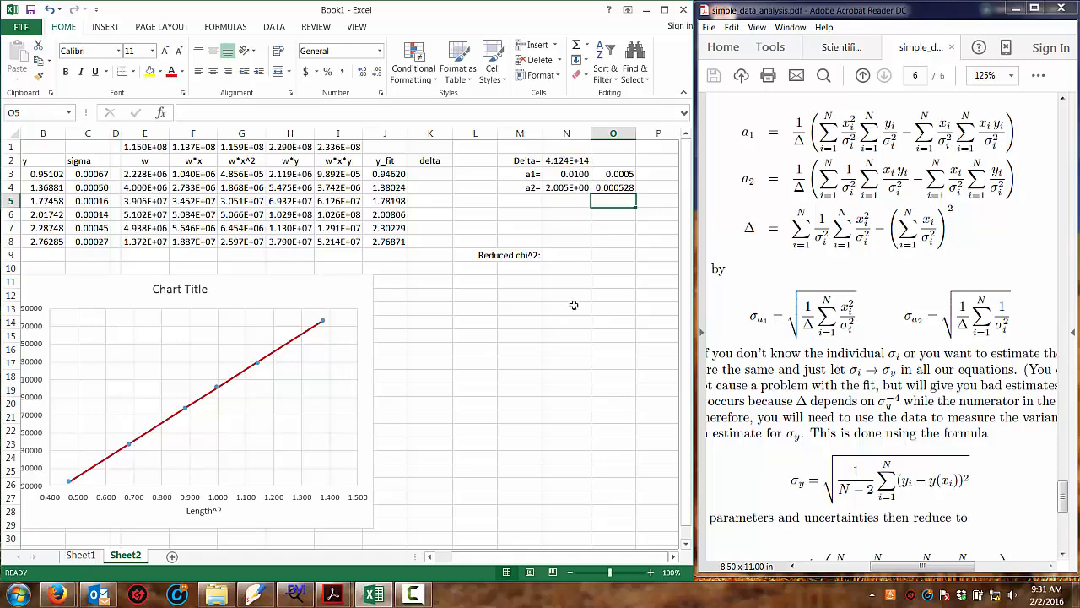
- Format the a2 value and its uncertainty in N4:O4 as Number with 4 decimal places
drag(572, 188, 602, 189)
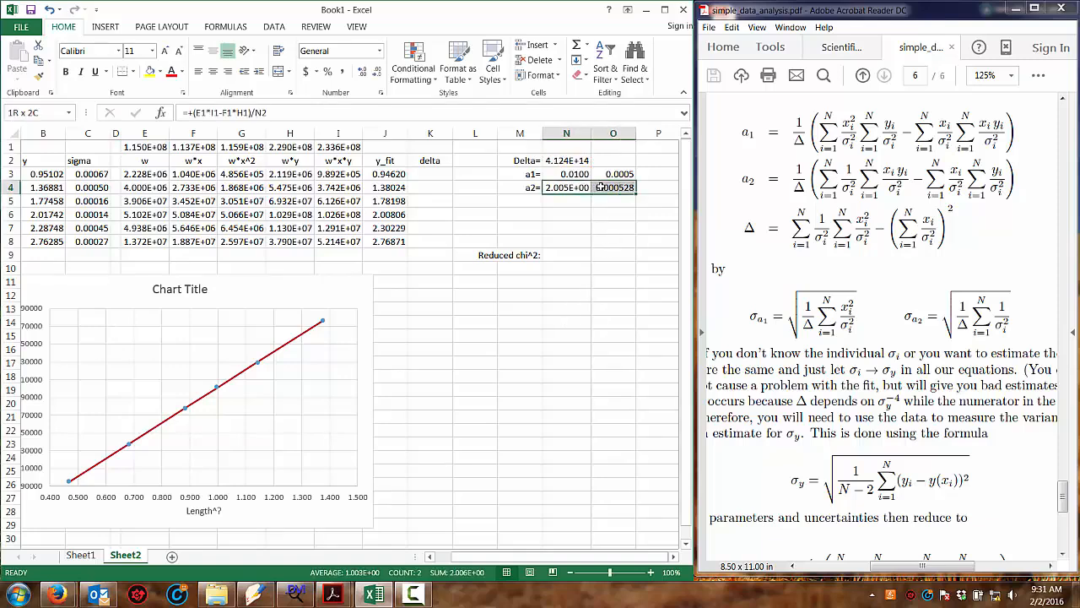
right_click(602, 191)
click(647, 405)
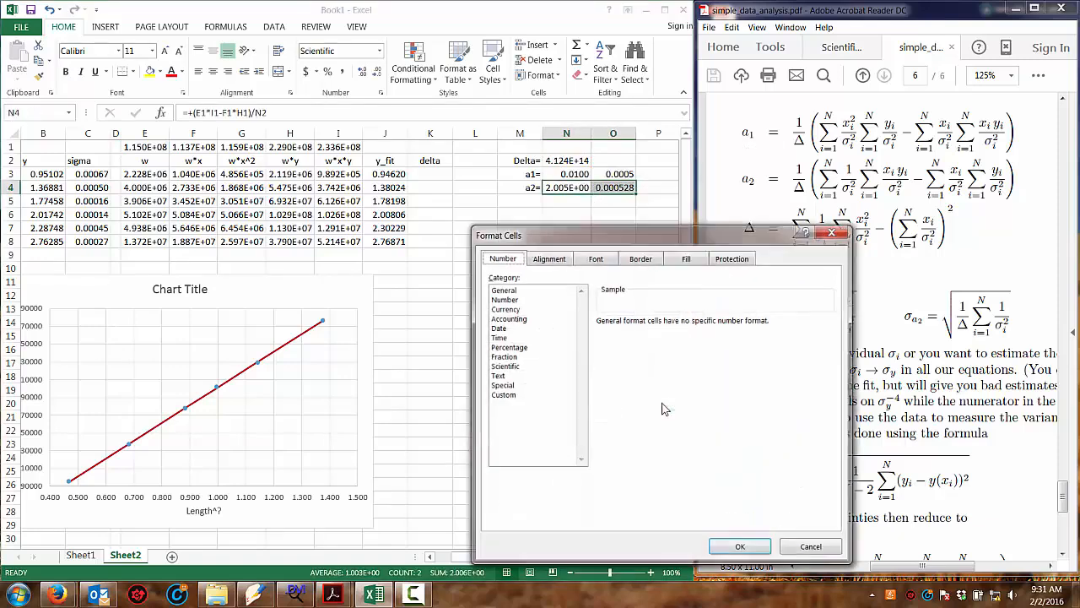
click(516, 300)
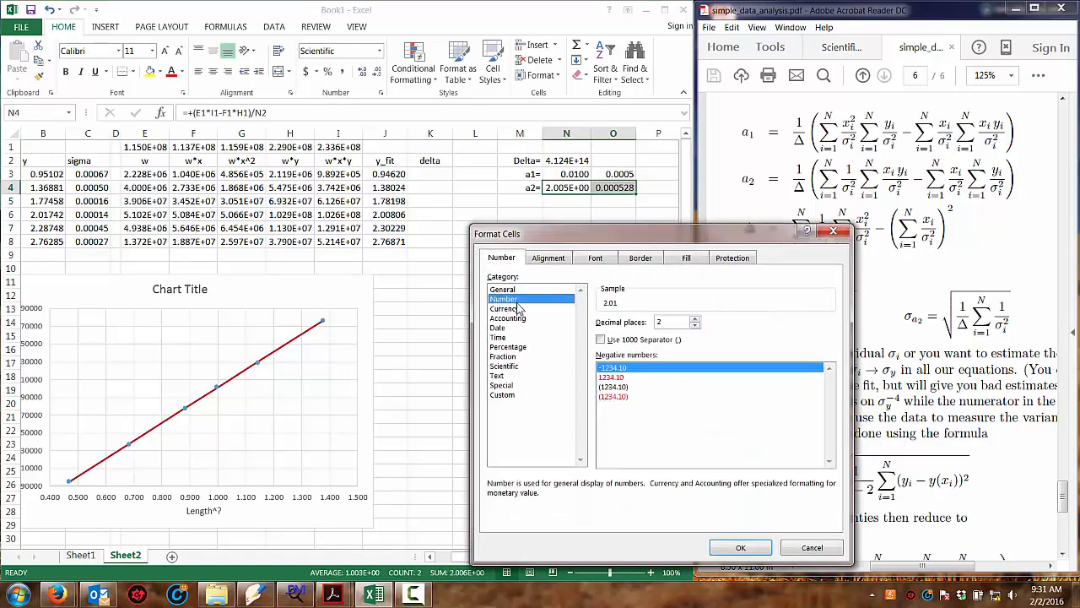
click(695, 321)
click(696, 321)
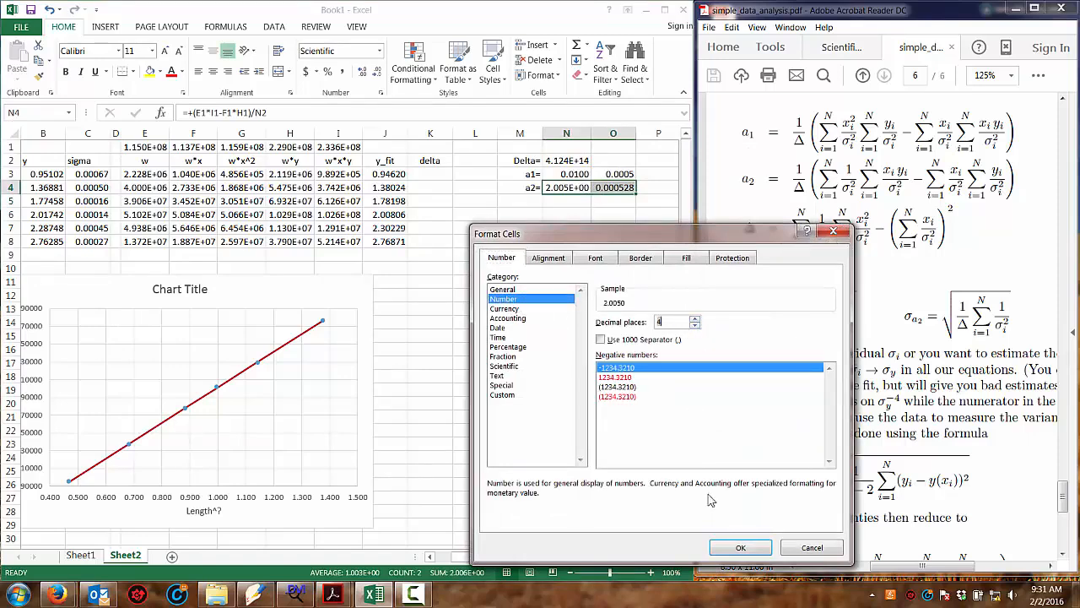
click(740, 548)
click(576, 301)
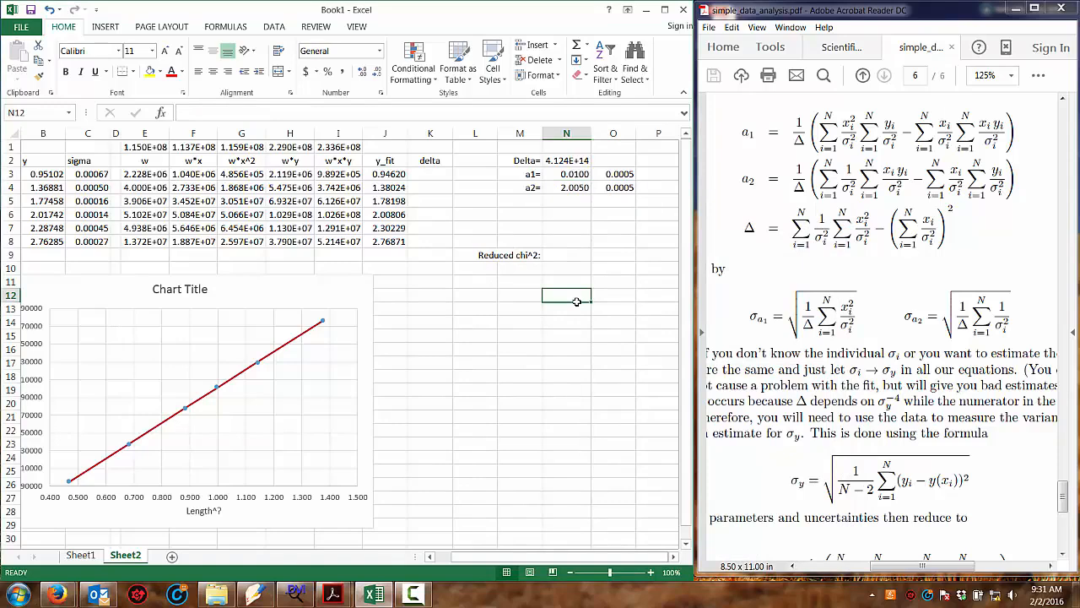
click(571, 188)
click(578, 228)
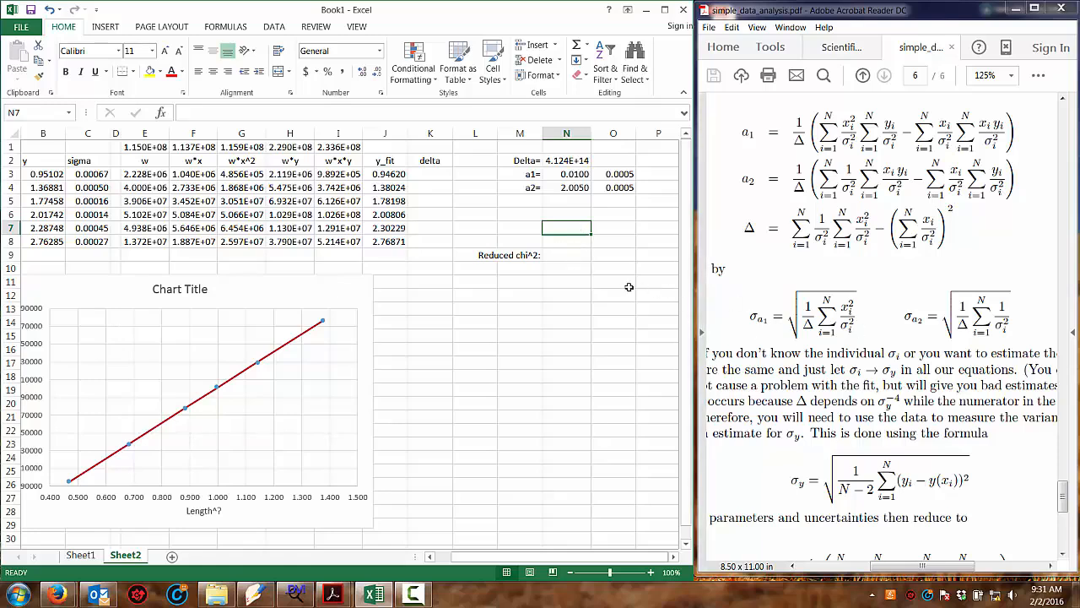
click(559, 256)
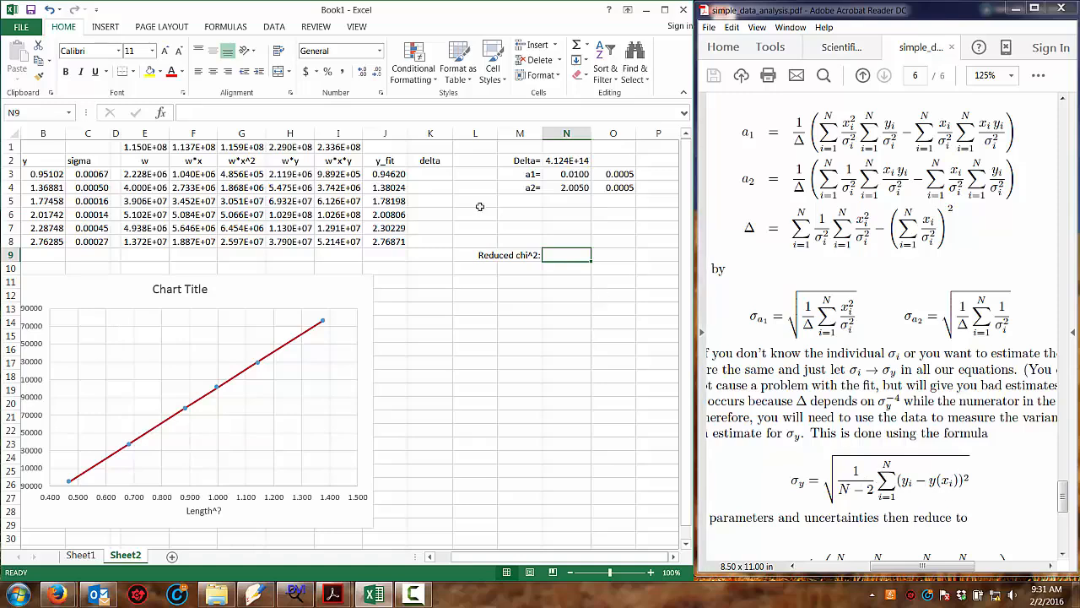
- Enter the weighted squared residual formula +E3*(J3-B3)^2 in cell K3 of the delta column
click(439, 175)
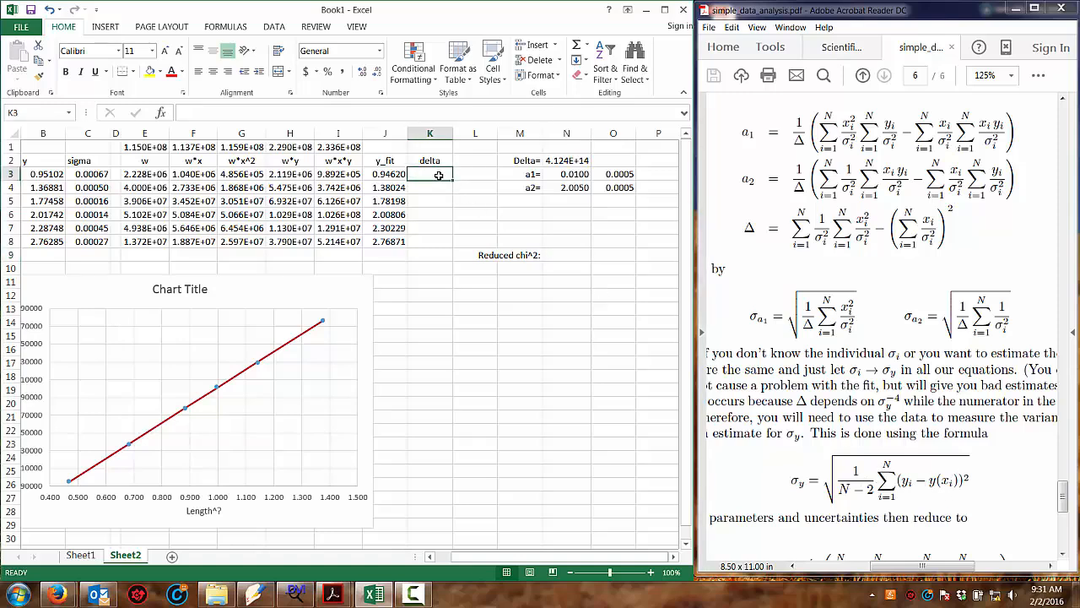
text(+)
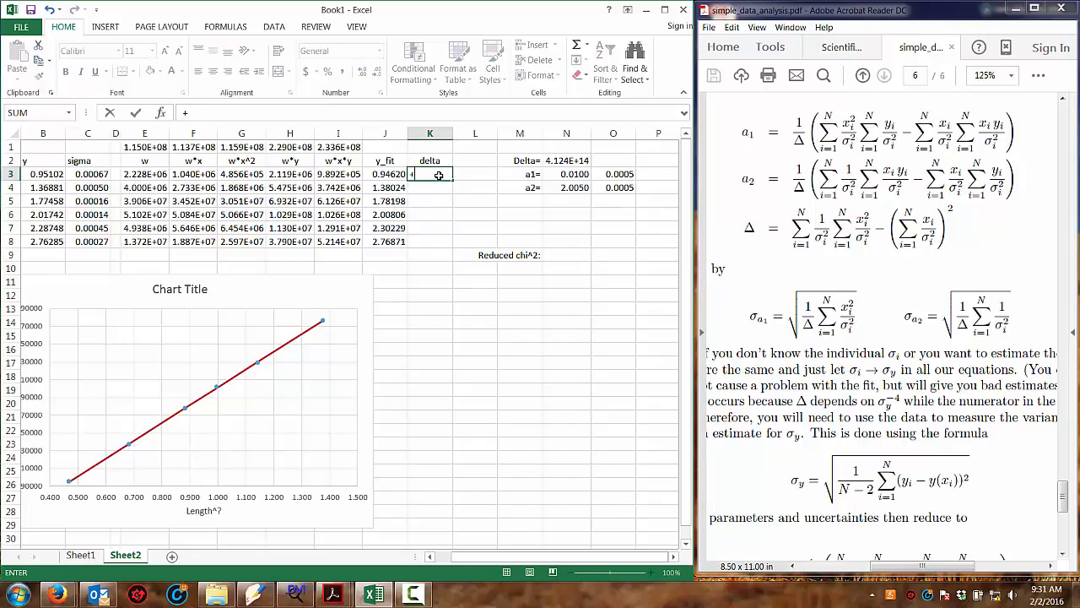
click(131, 173)
text(()
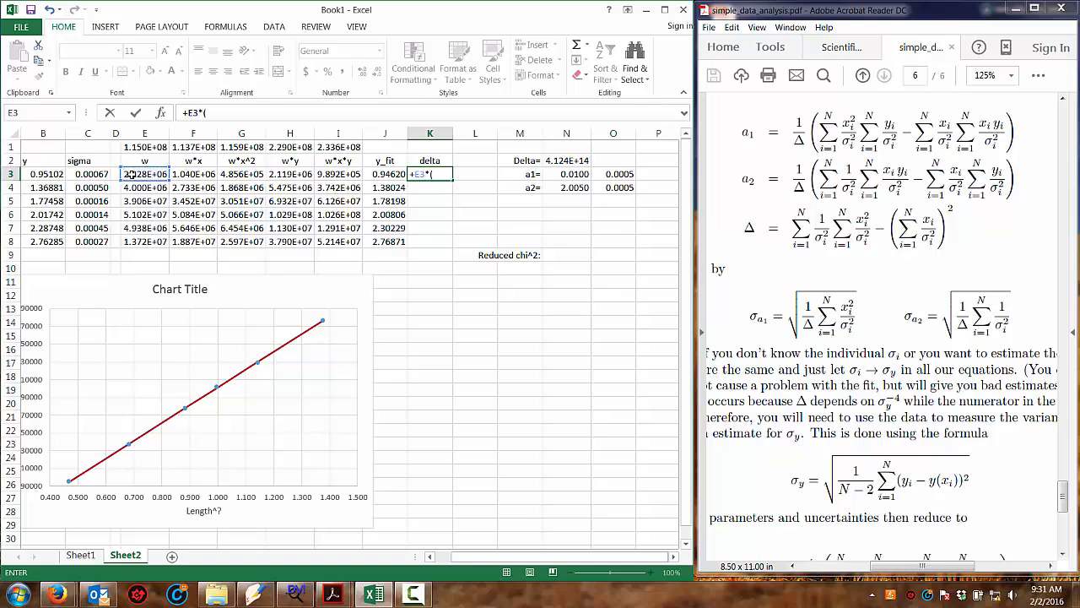
click(372, 174)
text(-)
click(59, 174)
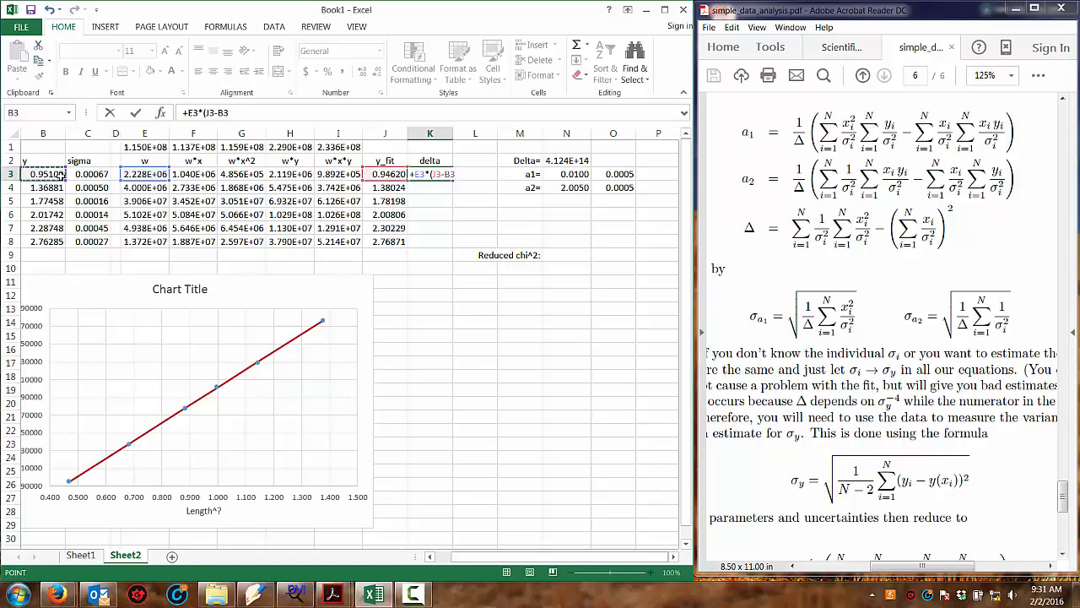
text()^2)
key(Return)
- Copy the delta formula from K3 down to K4:K8
key(Up)
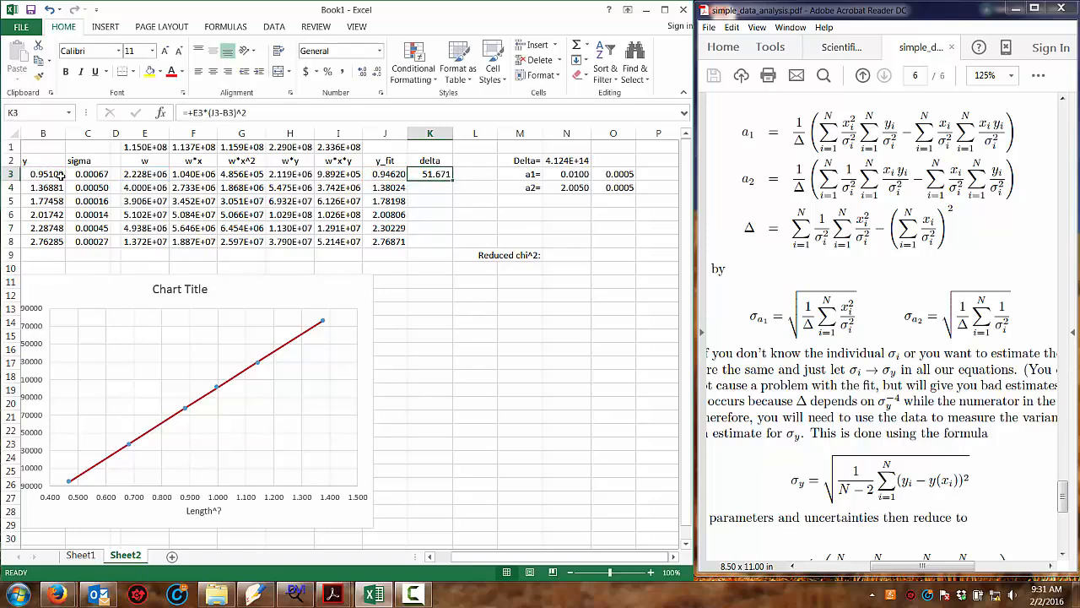
key(ctrl+c)
key(Down)
key(shift+Down)
key(shift+Down)
key(shift+Down)
key(shift+Down)
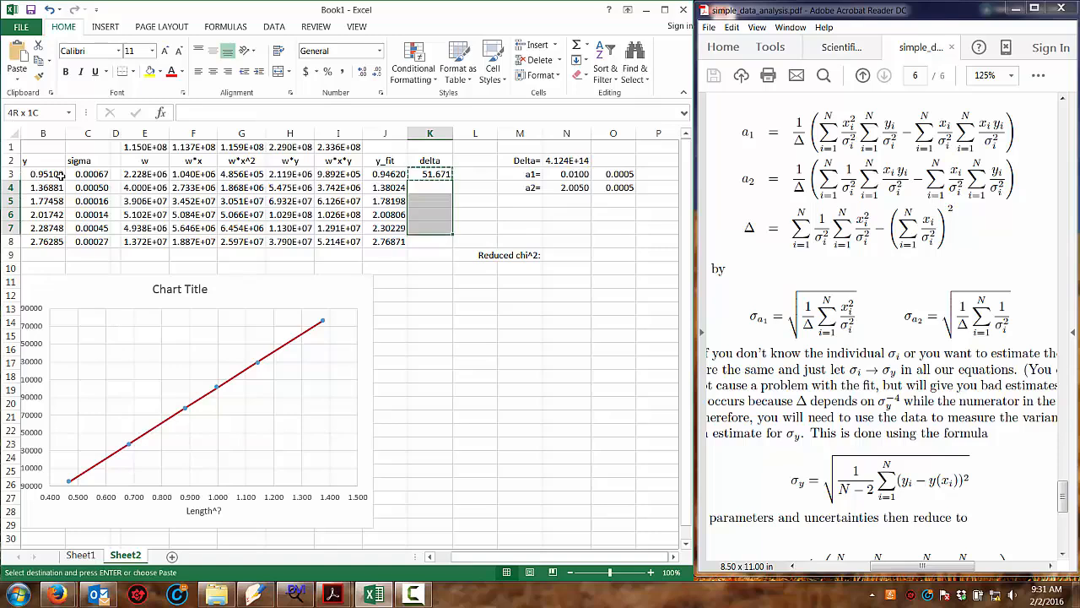
key(ctrl+v)
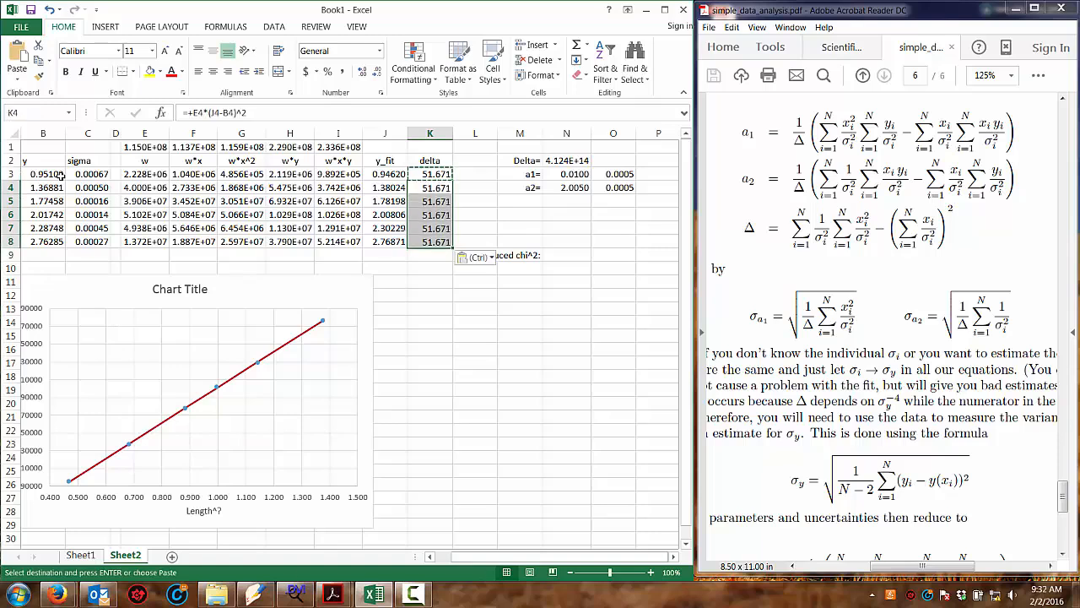
- Check the row references of the copied formulas in the delta column, K3 through K8
key(Up)
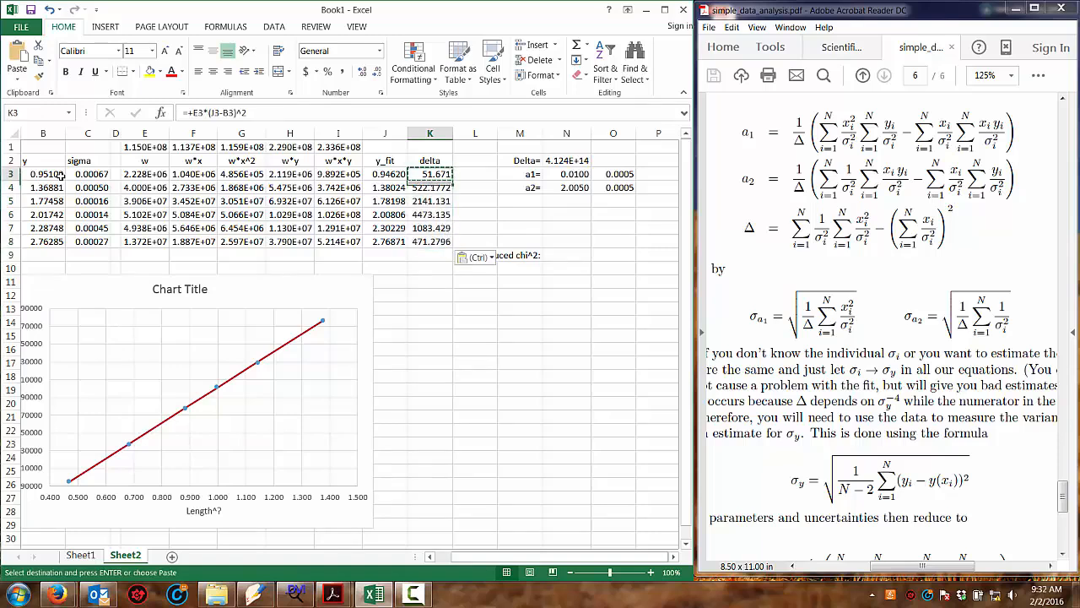
key(Down)
key(Down)
key(Down)
key(Down)
key(Down)
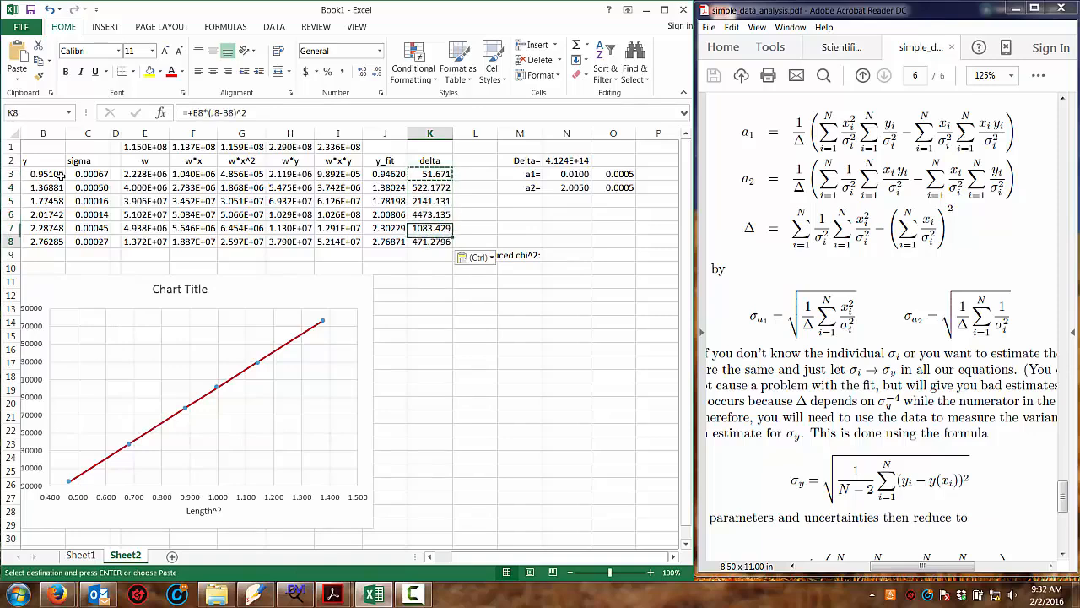
key(Up)
key(Up)
key(Up)
key(Up)
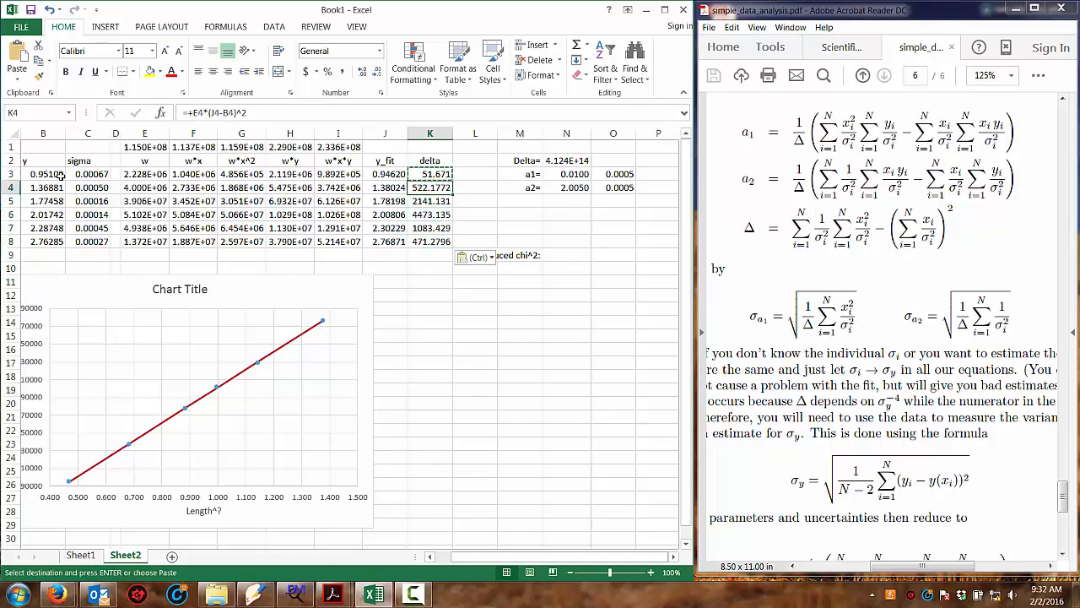
key(Down)
key(Down)
key(Down)
key(Down)
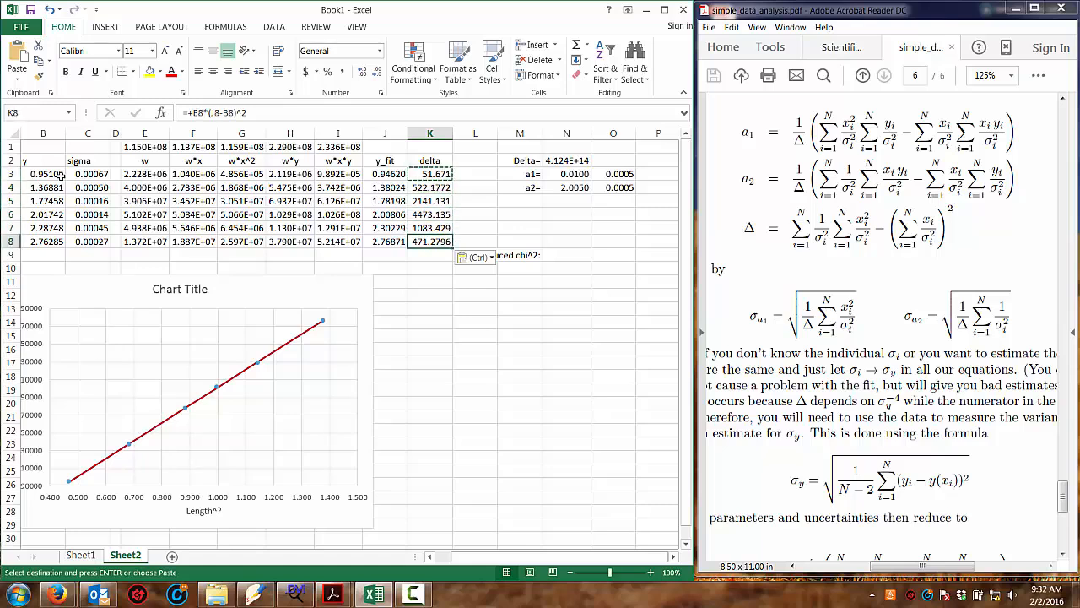
- Enter the reduced chi^2 formula +sum(K3:K16)/(count(K3:K16)-2) in cell N9
click(560, 251)
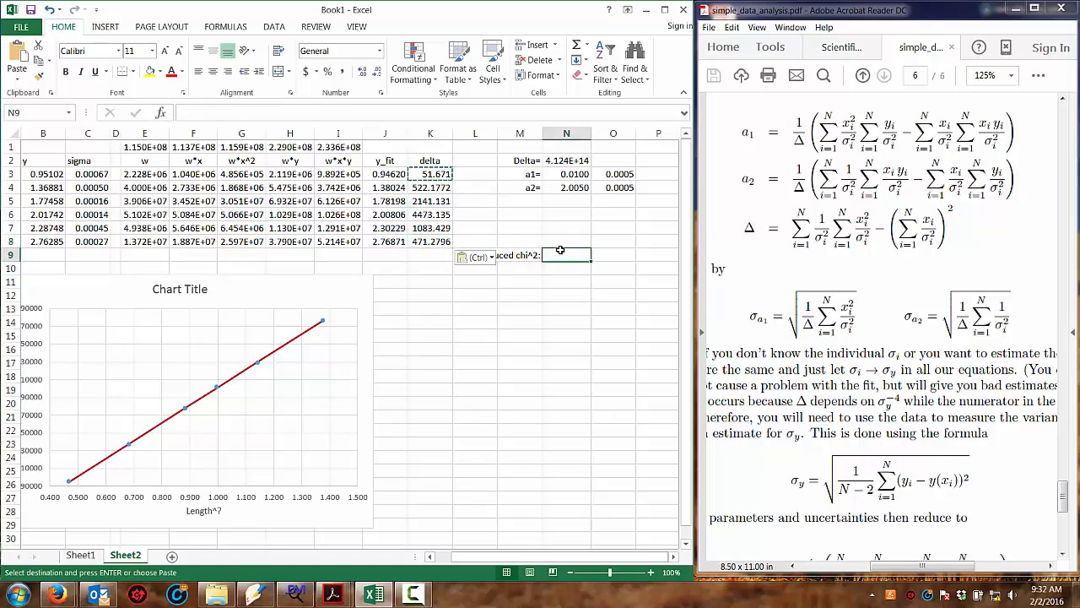
text(+sum()
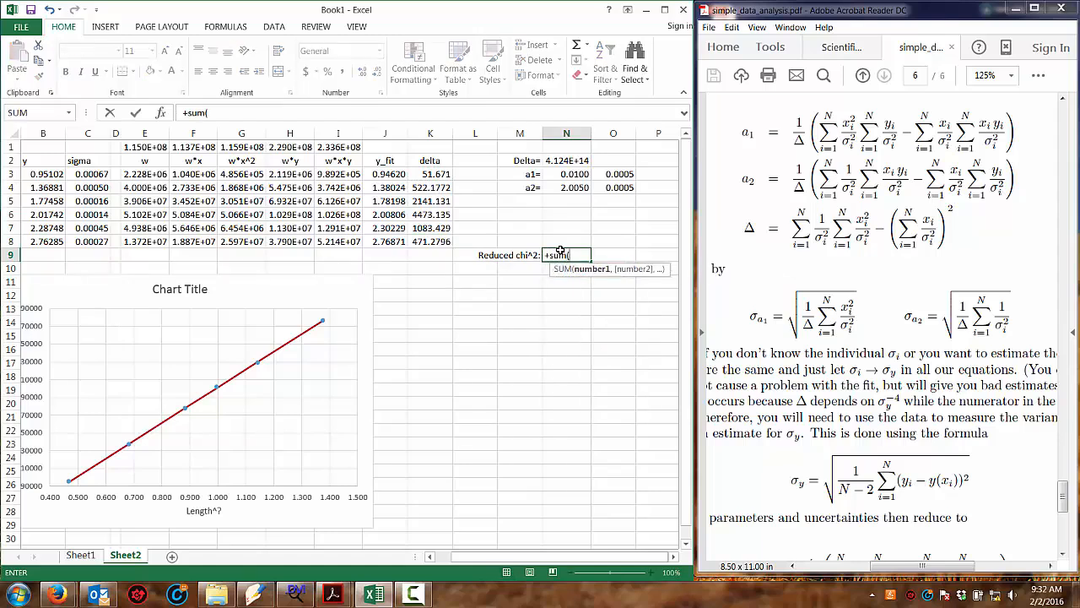
drag(444, 173, 431, 348)
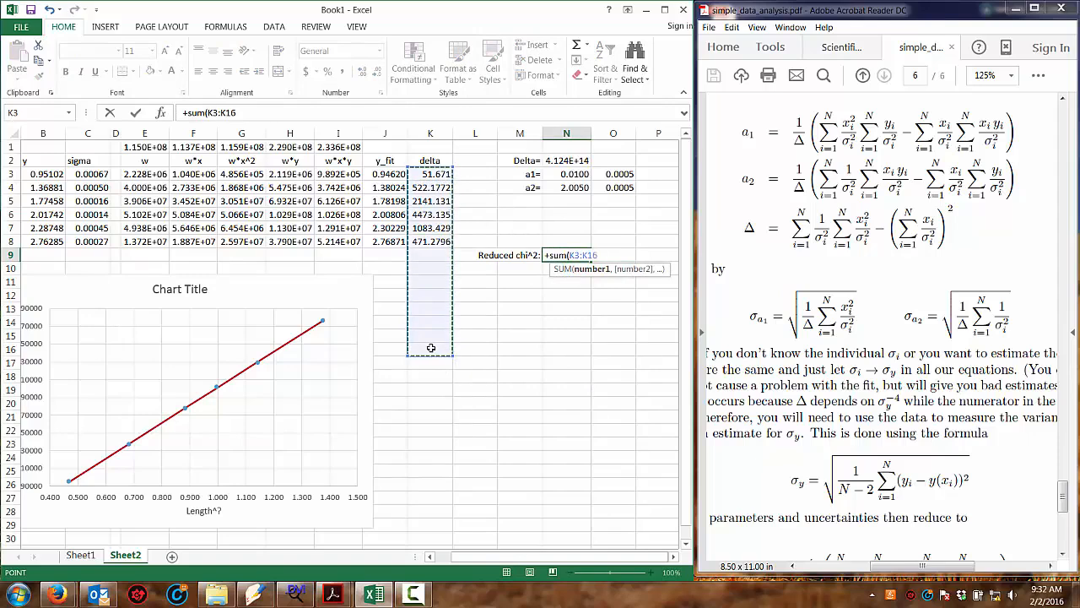
text())
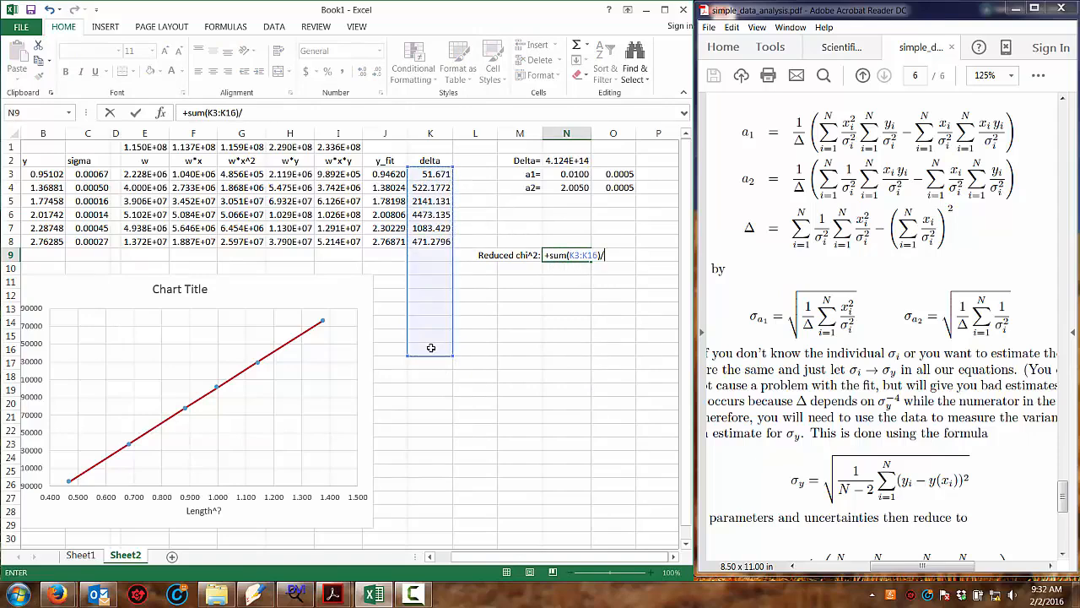
text(/(count()
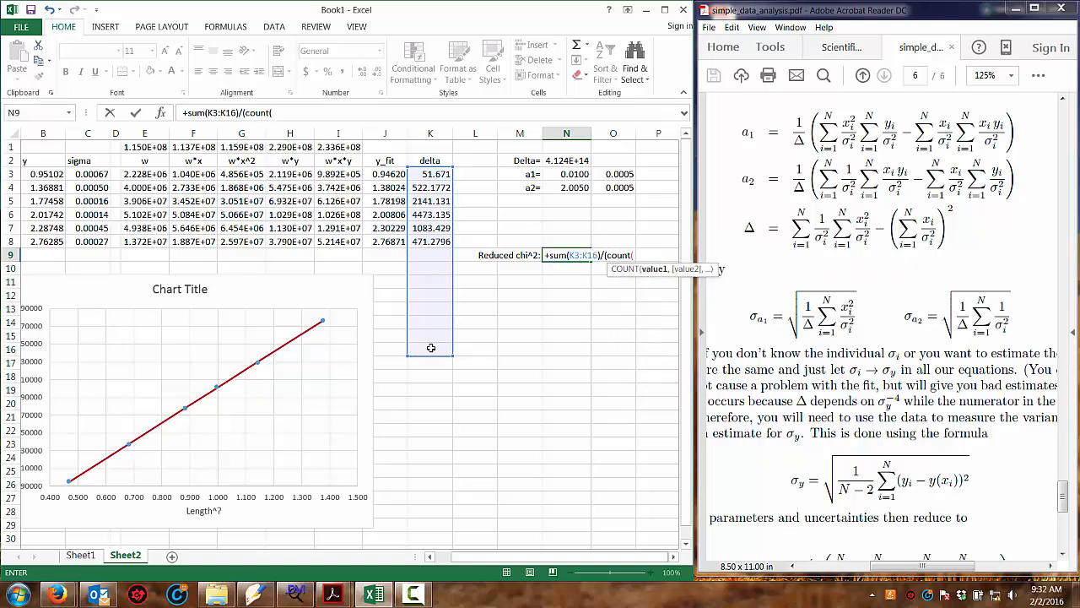
click(430, 176)
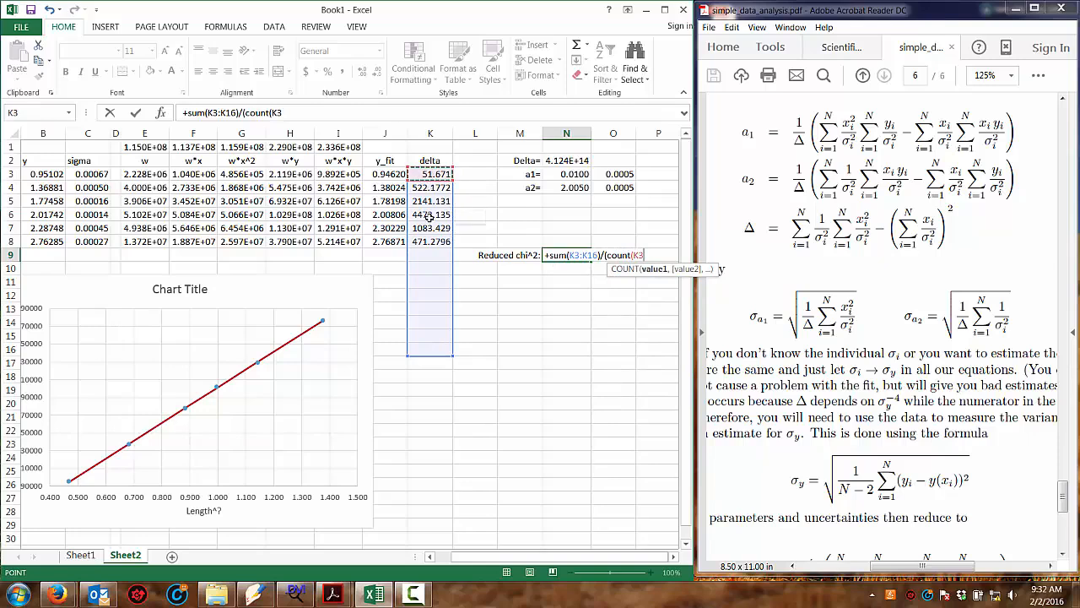
drag(428, 217, 426, 351)
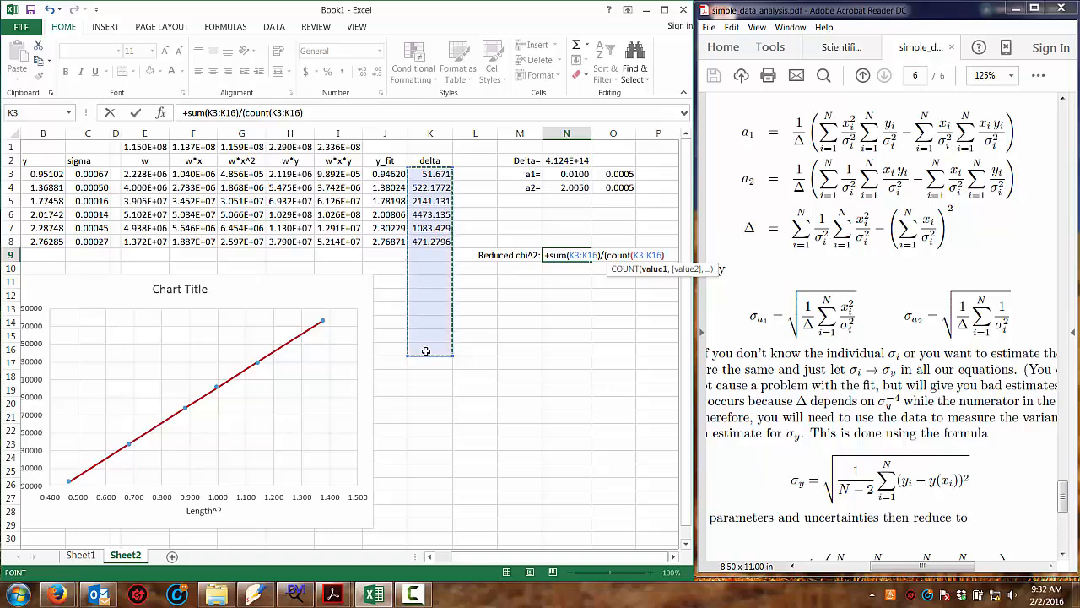
text(-2)
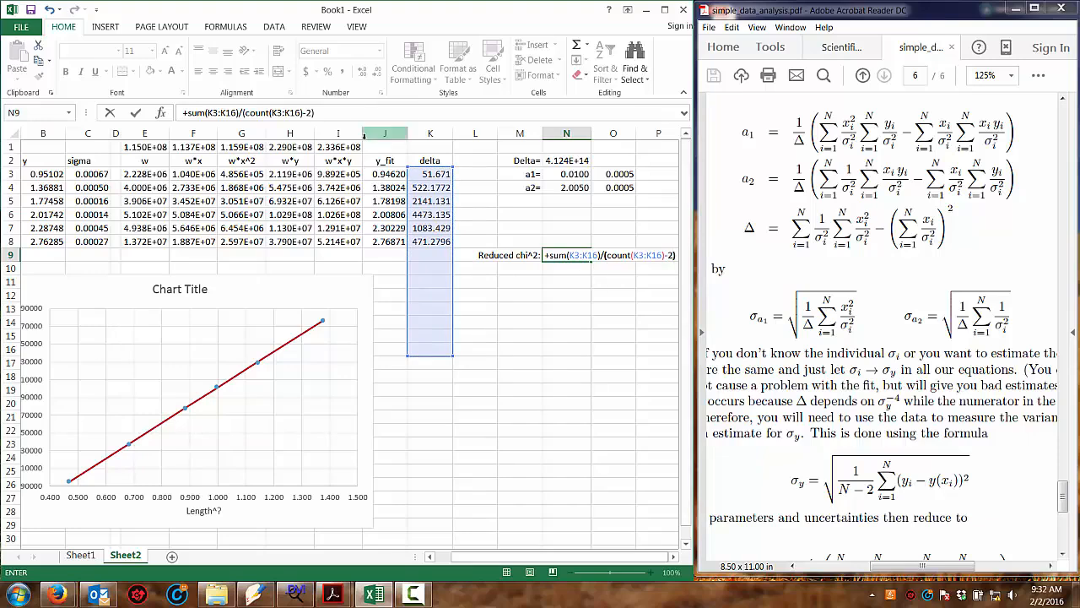
key(Return)
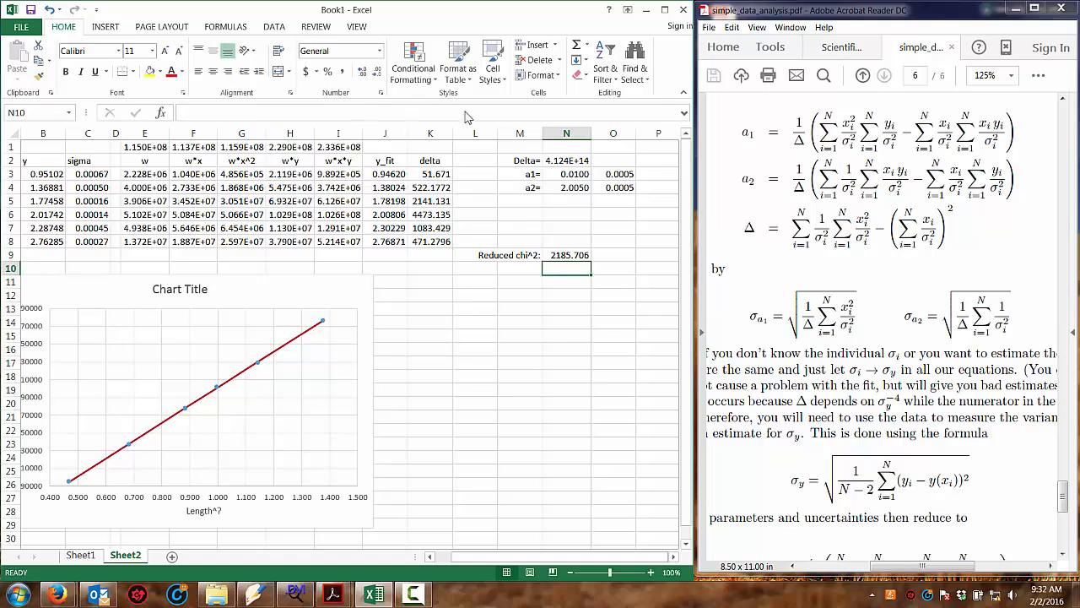
click(572, 254)
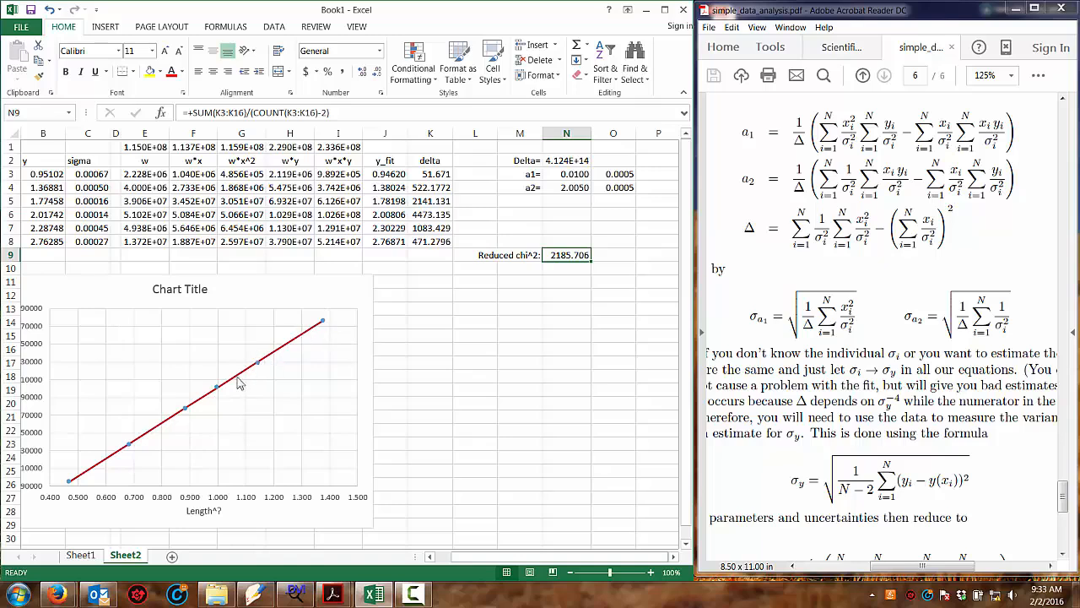
click(565, 271)
click(569, 255)
- Enter the formula +O3*sqrt(N9) in cell P3 to scale the a1 uncertainty by the reduced chi^2
click(654, 176)
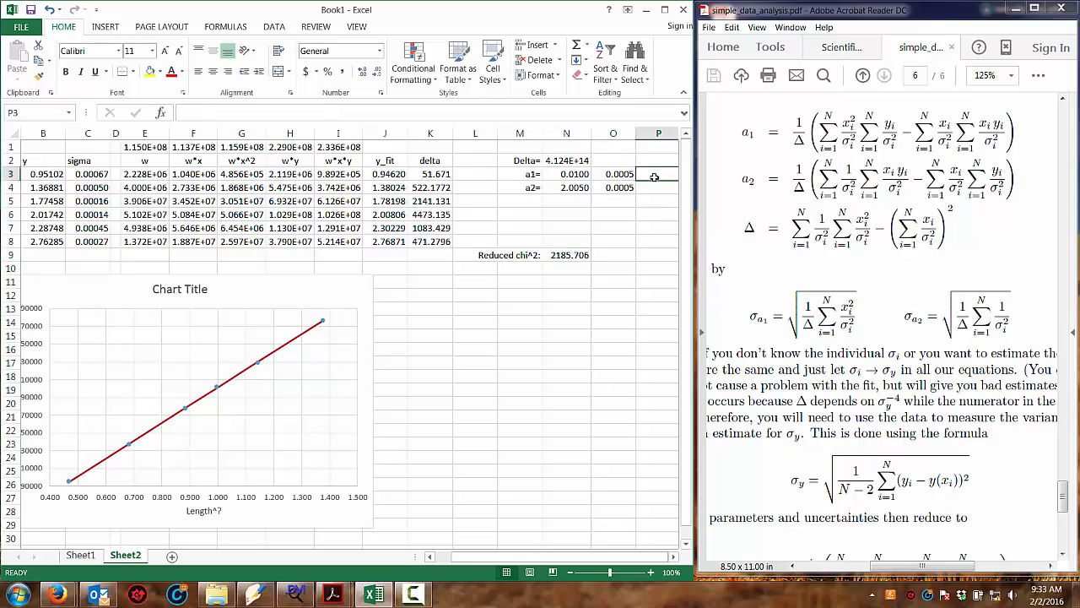
text(+)
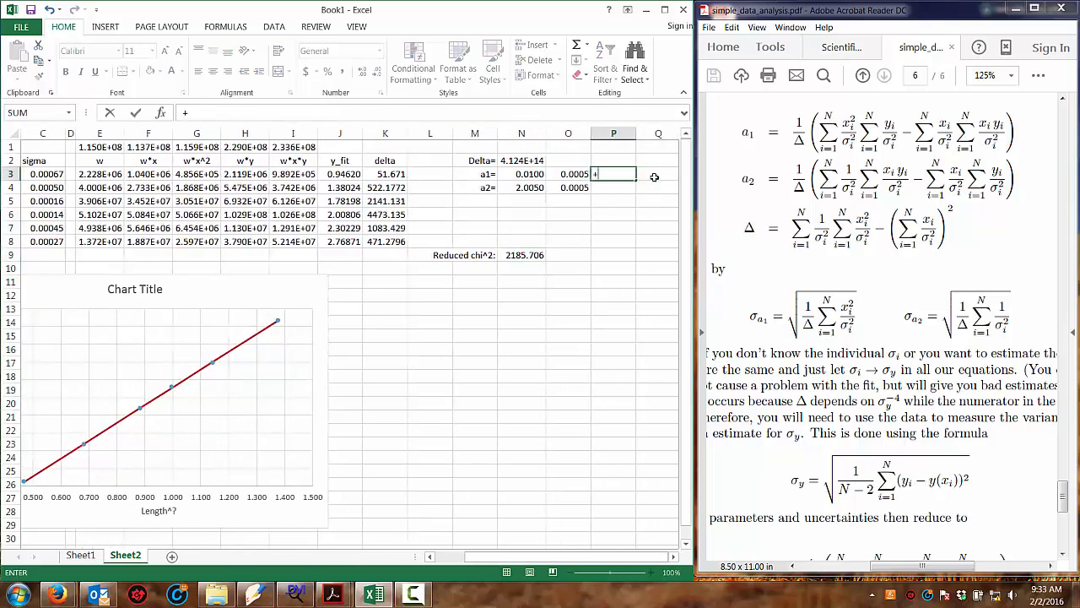
click(574, 174)
text(*)
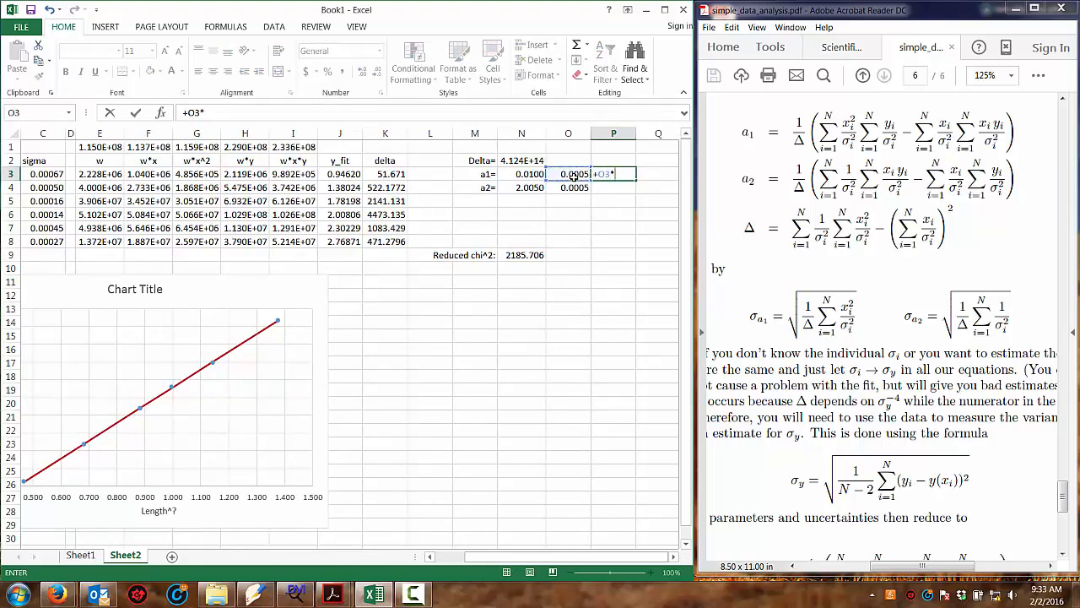
text(sqrt()
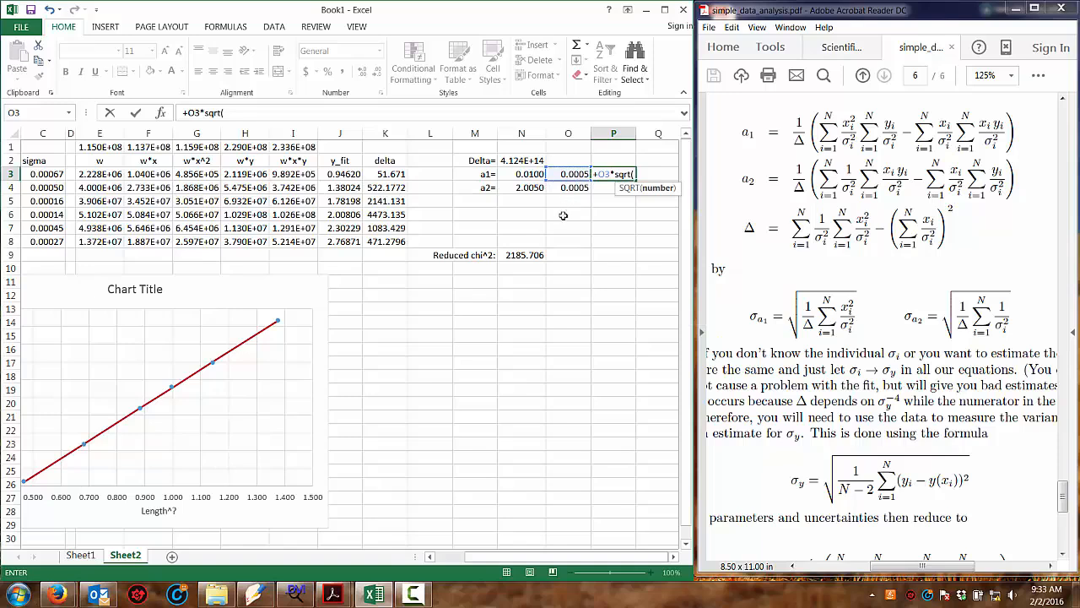
click(531, 257)
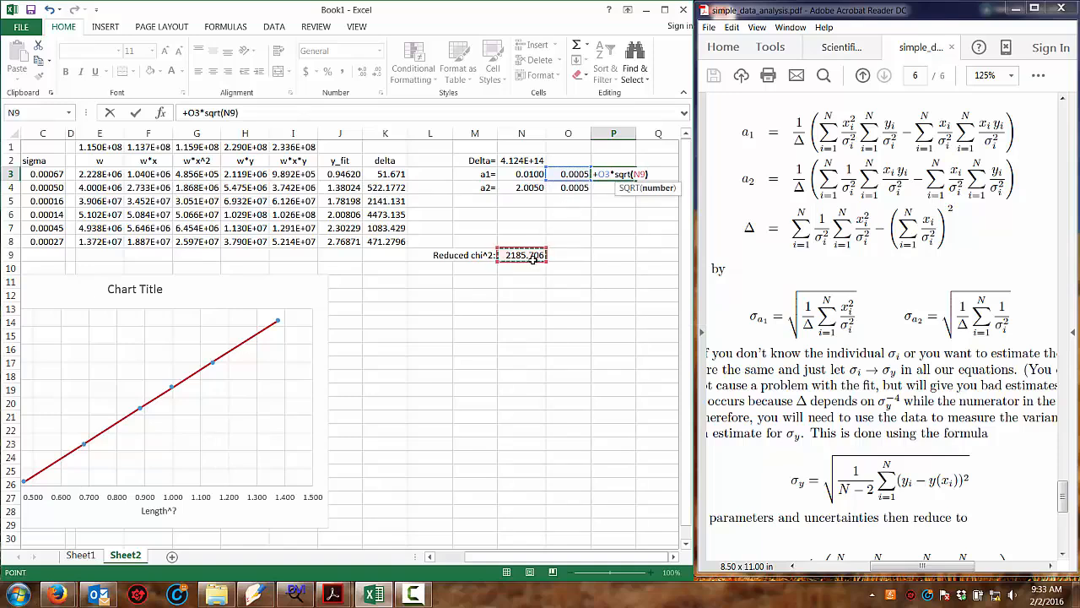
key(Return)
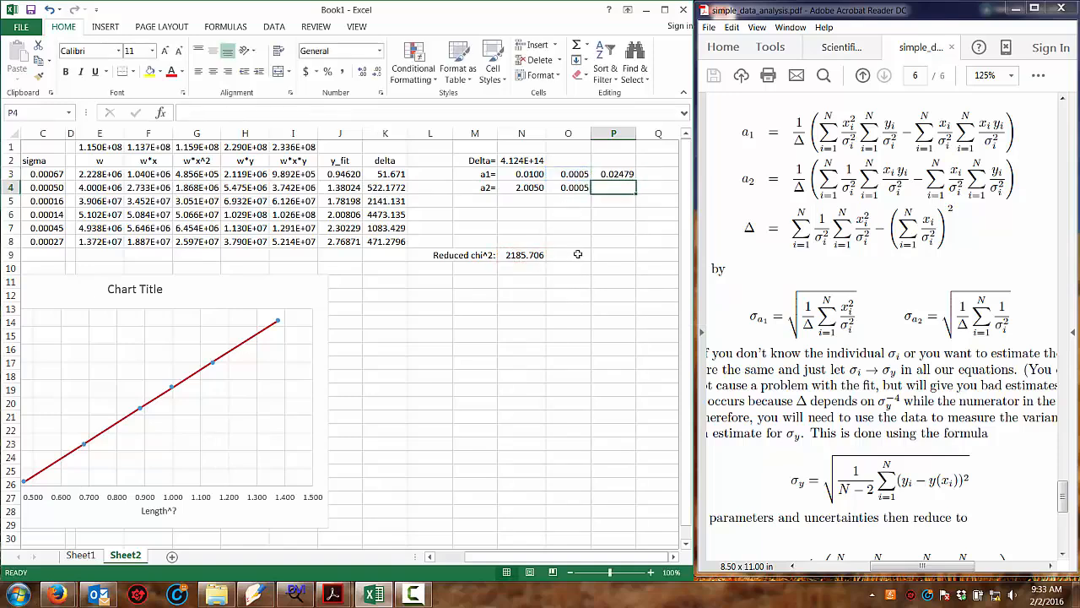
- Enter the formula +O4*sqrt(N9) in cell P4 to scale the a2 uncertainty
text(+)
click(581, 187)
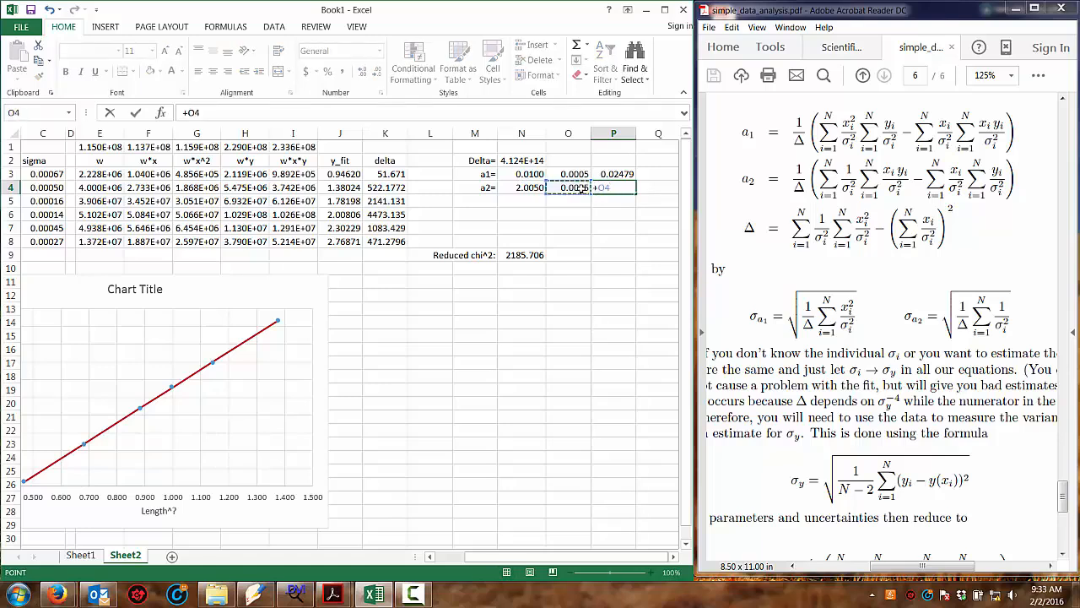
text(*sqrt()
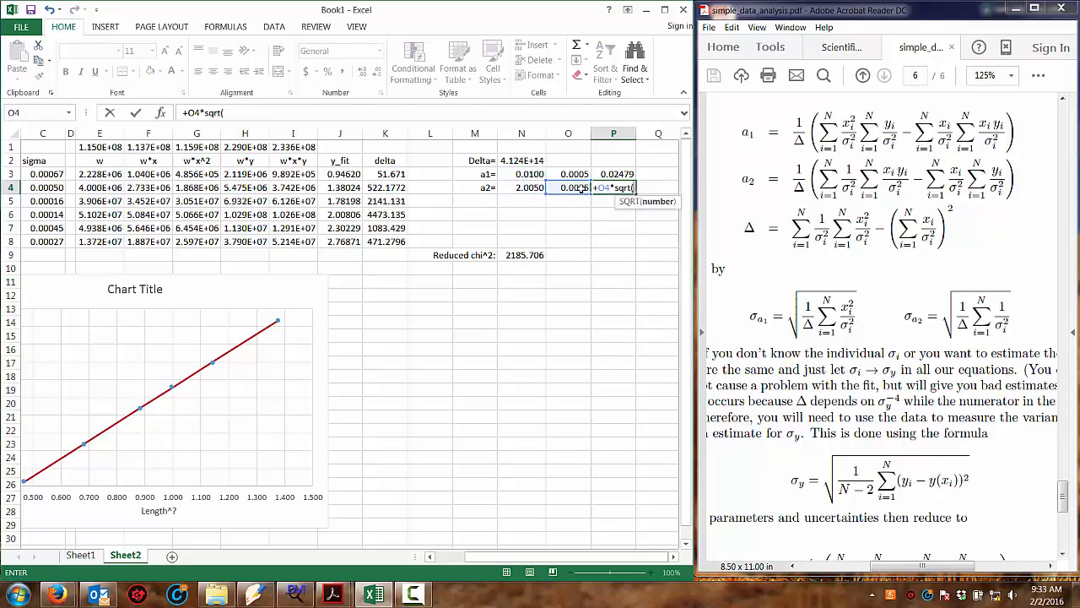
click(537, 255)
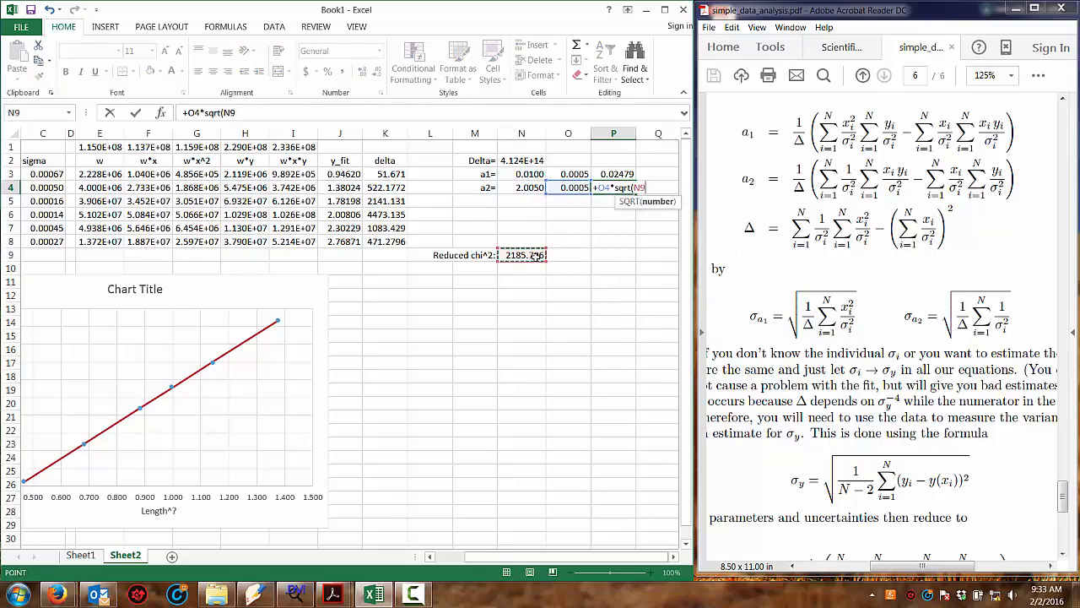
text())
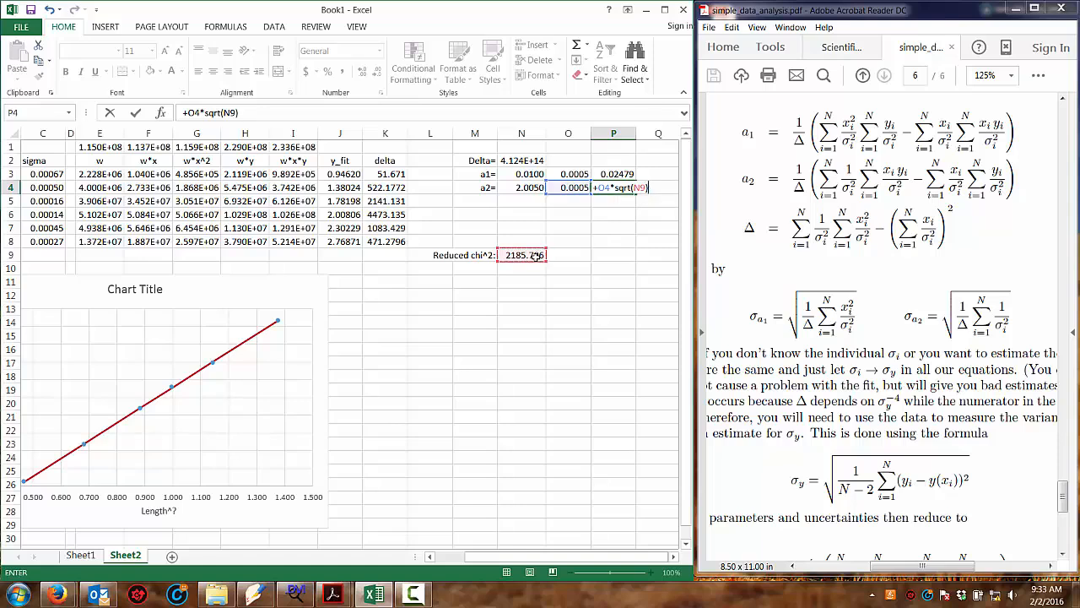
key(Return)
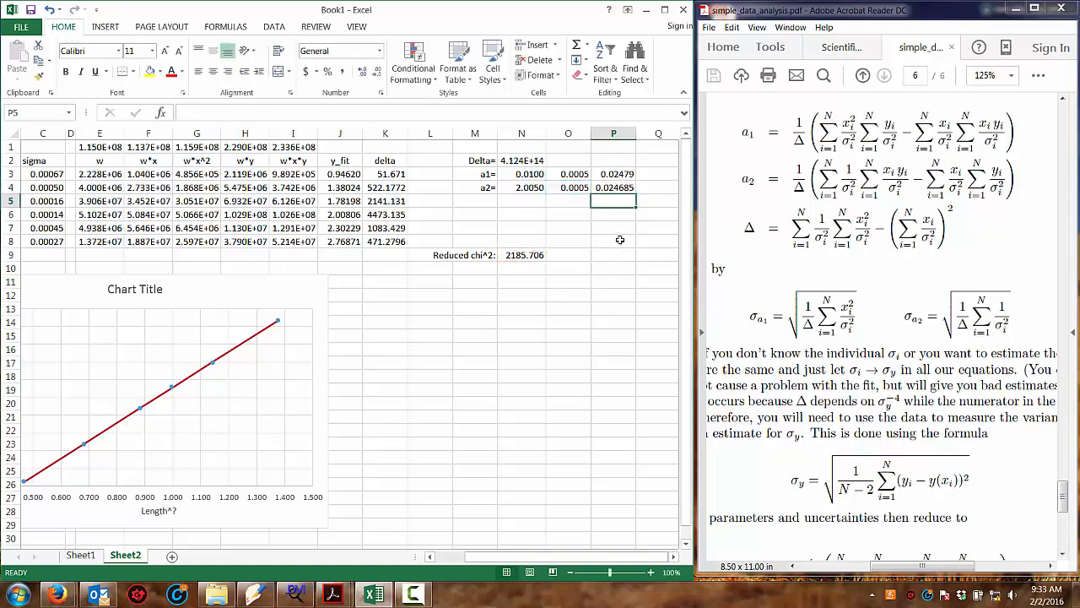
- Enter the rounded a1 value .010 in cell N6 and its uncertainty .025 in O6
click(533, 214)
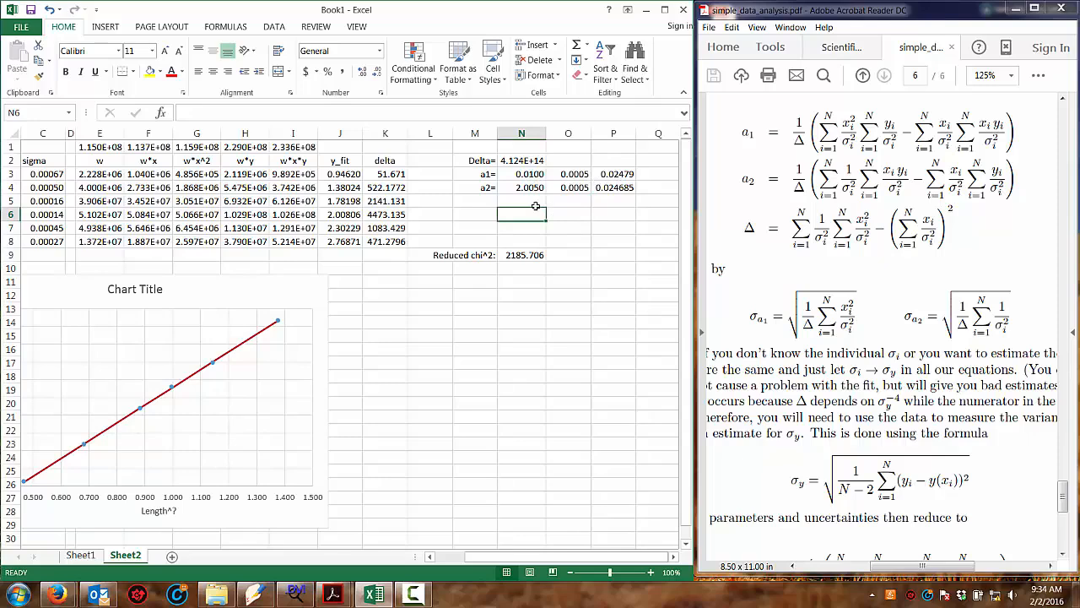
text(.010)
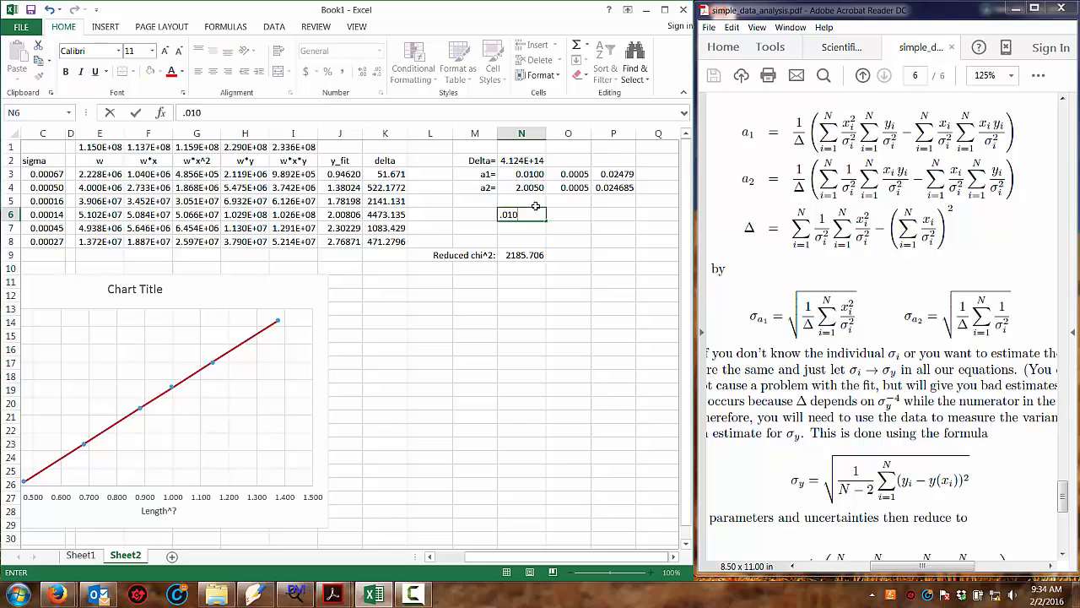
key(Tab)
text(.)
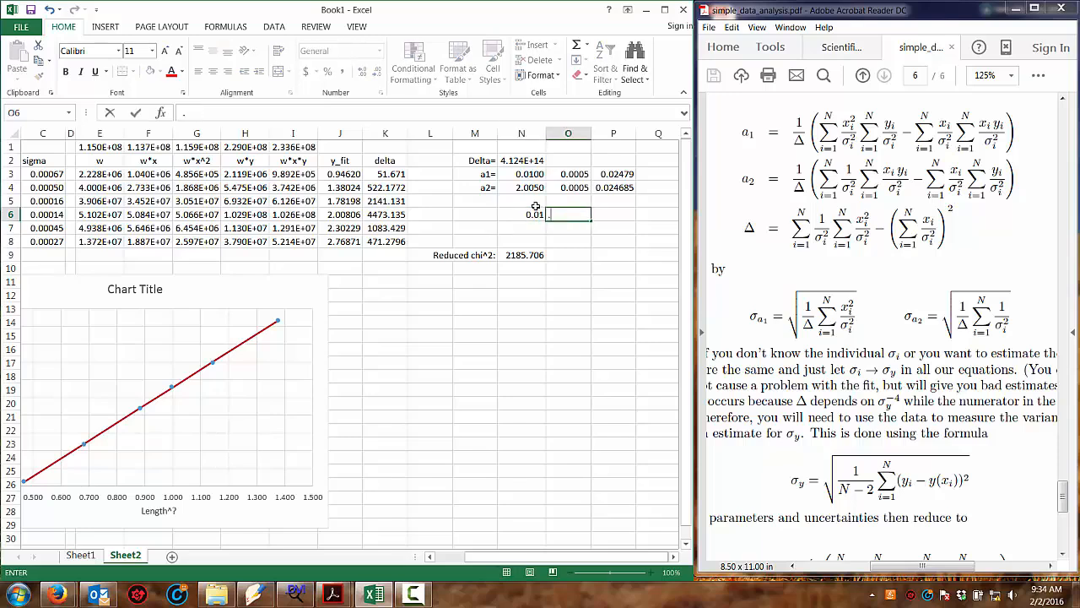
text(025)
key(Return)
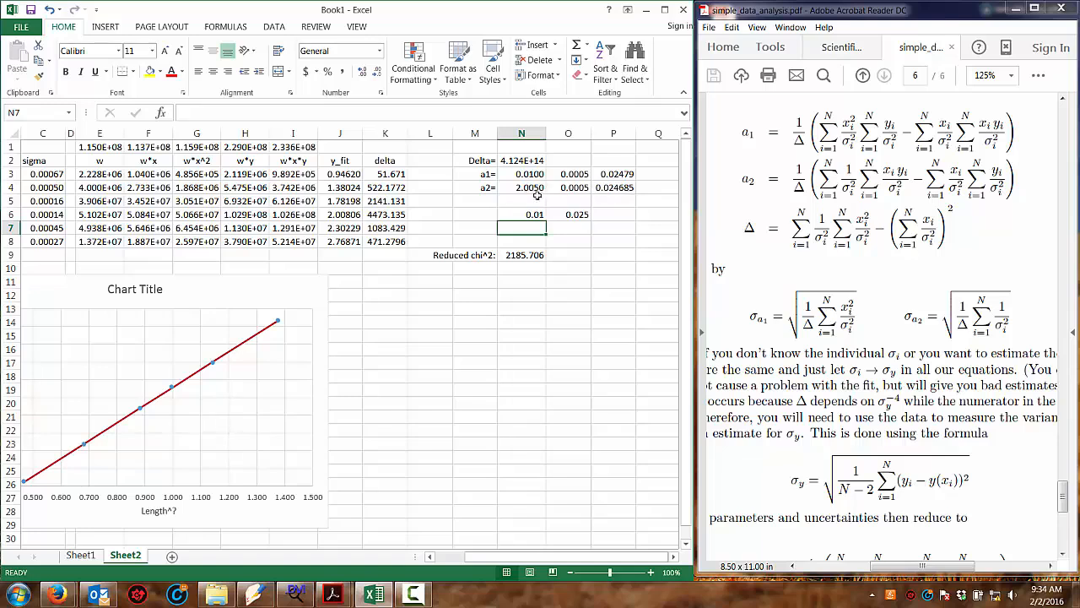
- Enter the rounded a2 value 2.005 in cell N7 and its uncertainty .025 in O7
text(2.005)
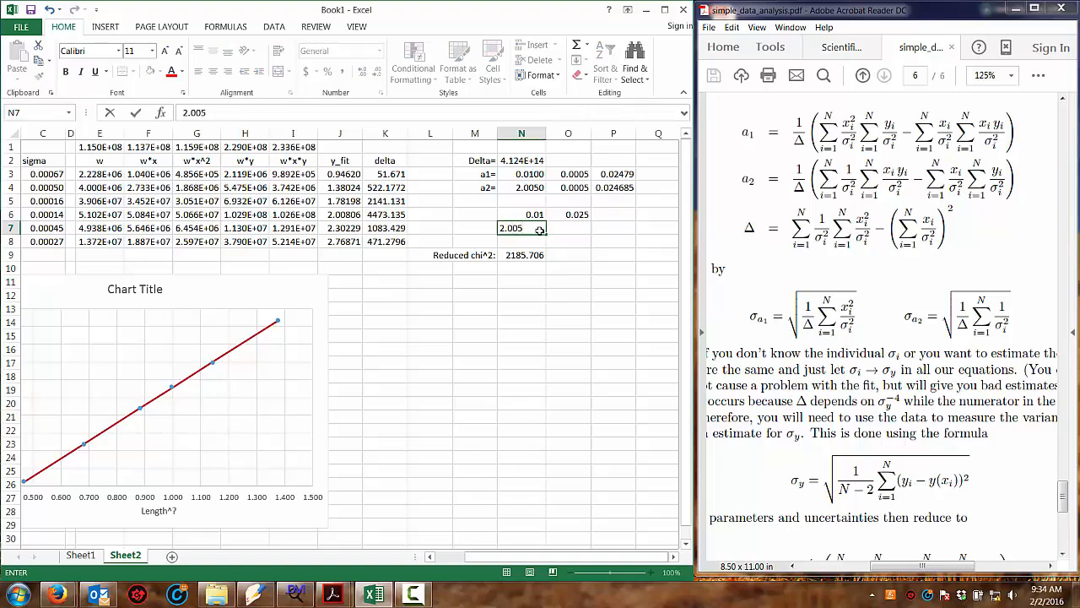
key(Tab)
text(.025)
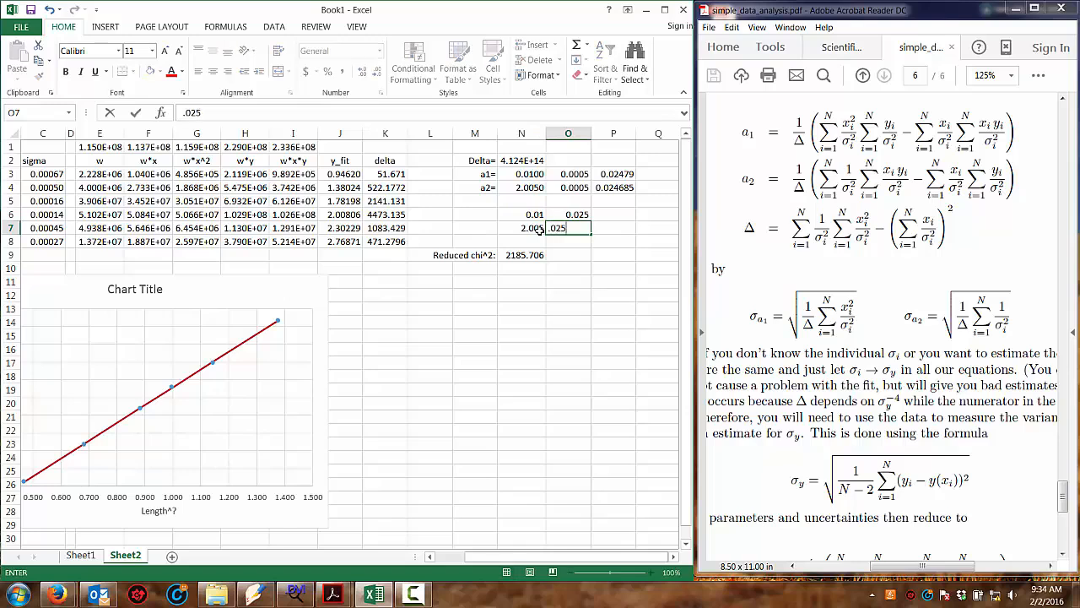
key(Return)
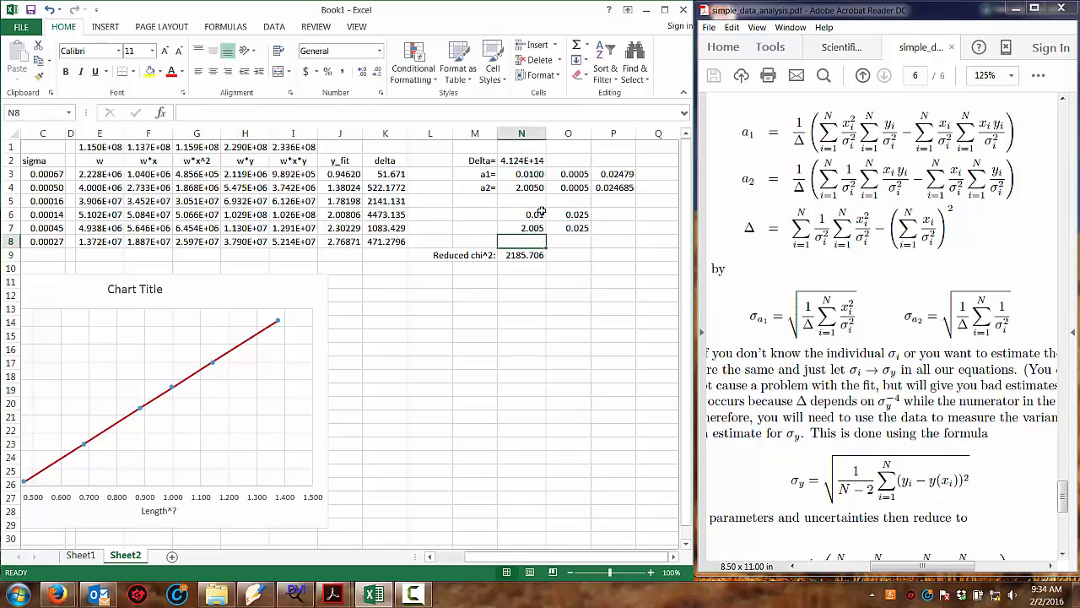
- Format the rounded results in N6:O7 as Number with 3 decimal places
drag(534, 215, 558, 227)
right_click(557, 227)
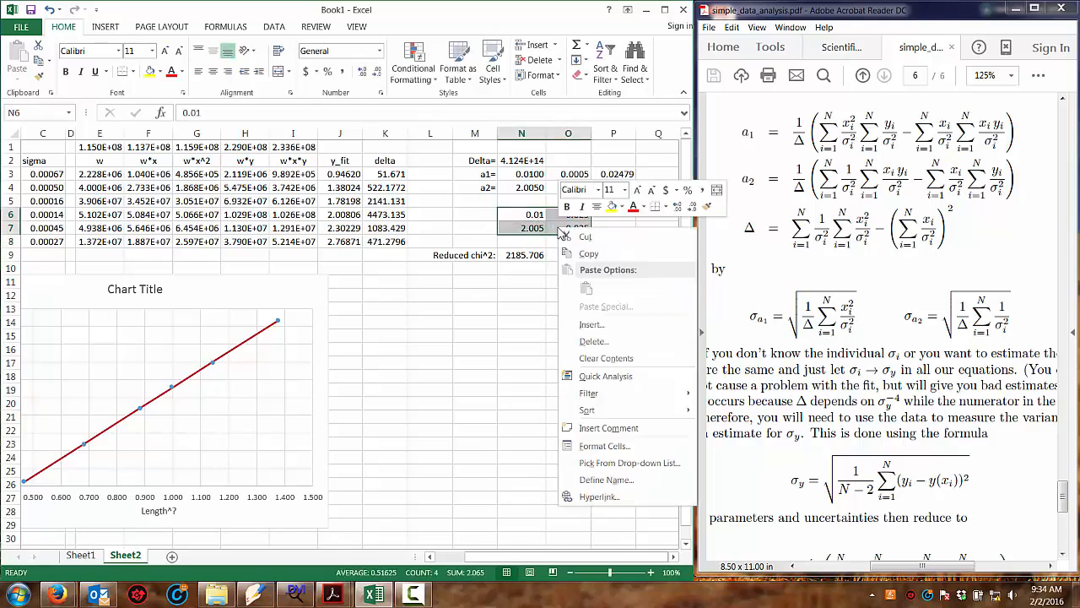
click(612, 452)
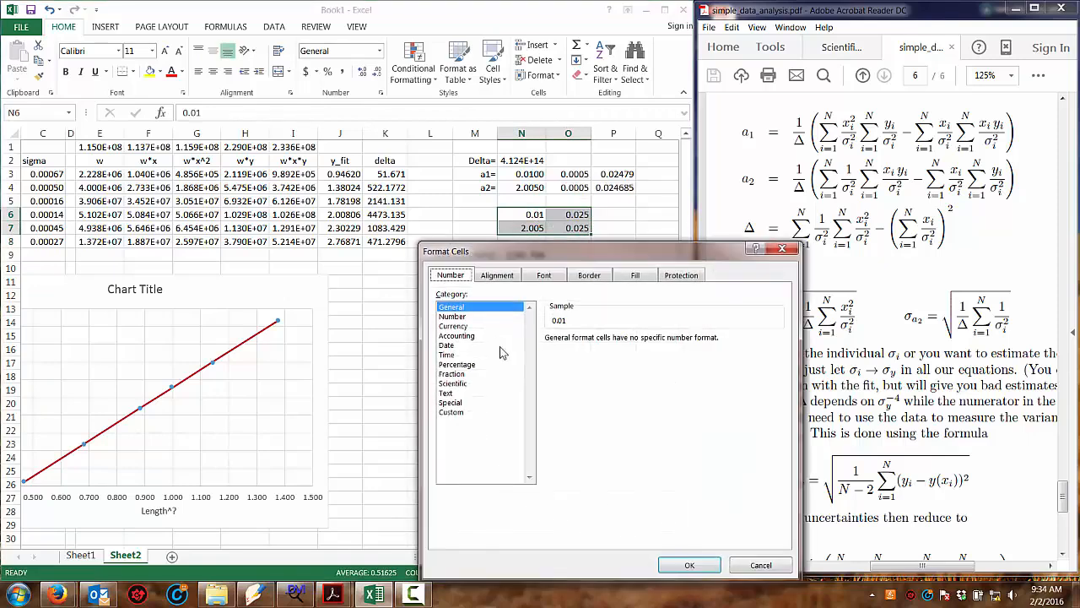
click(466, 316)
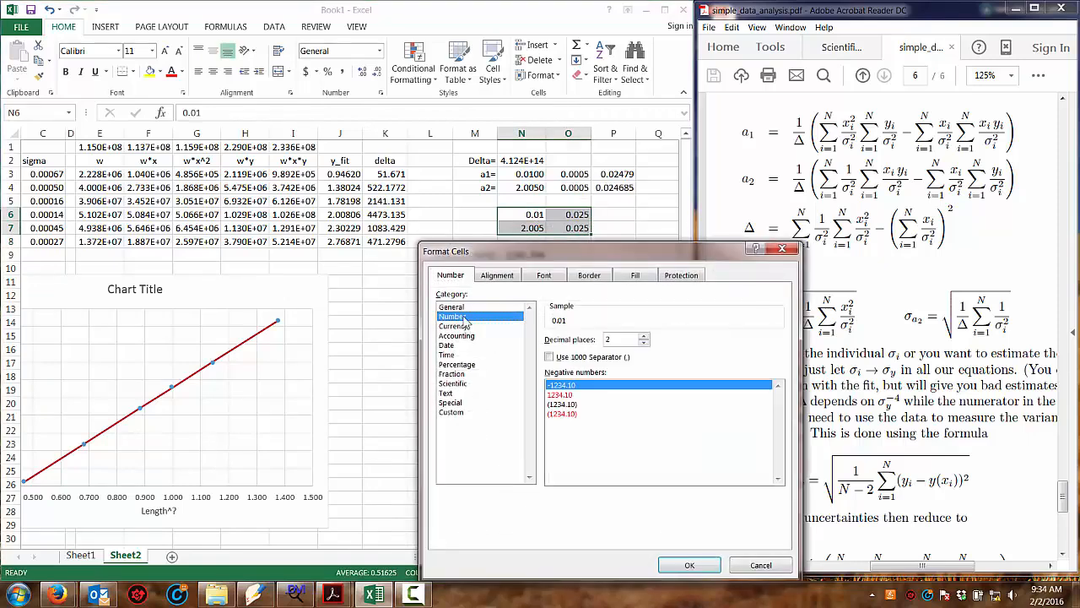
click(644, 335)
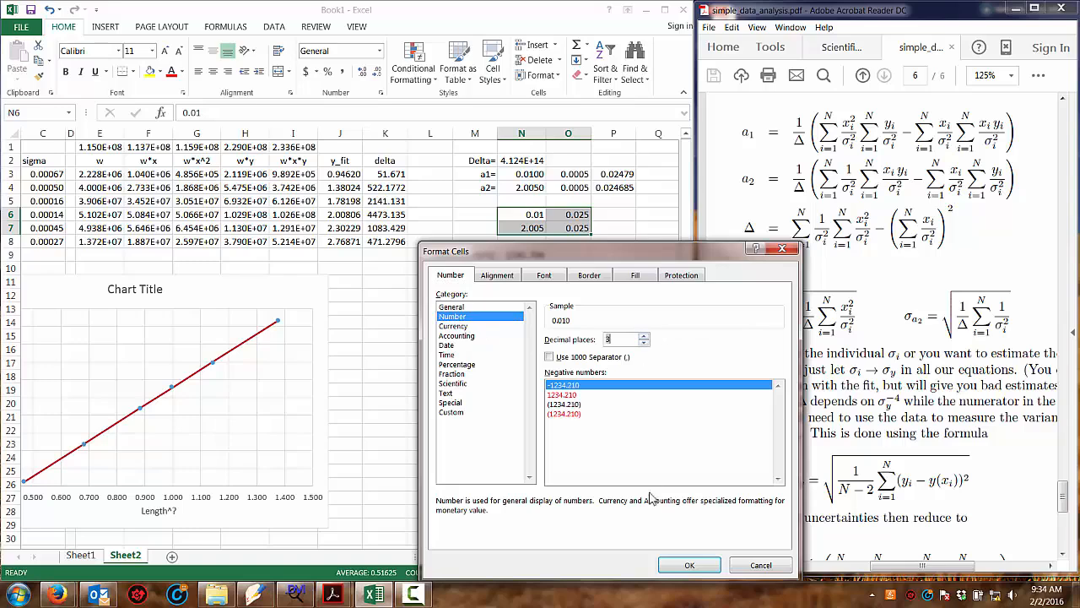
click(689, 564)
click(629, 289)
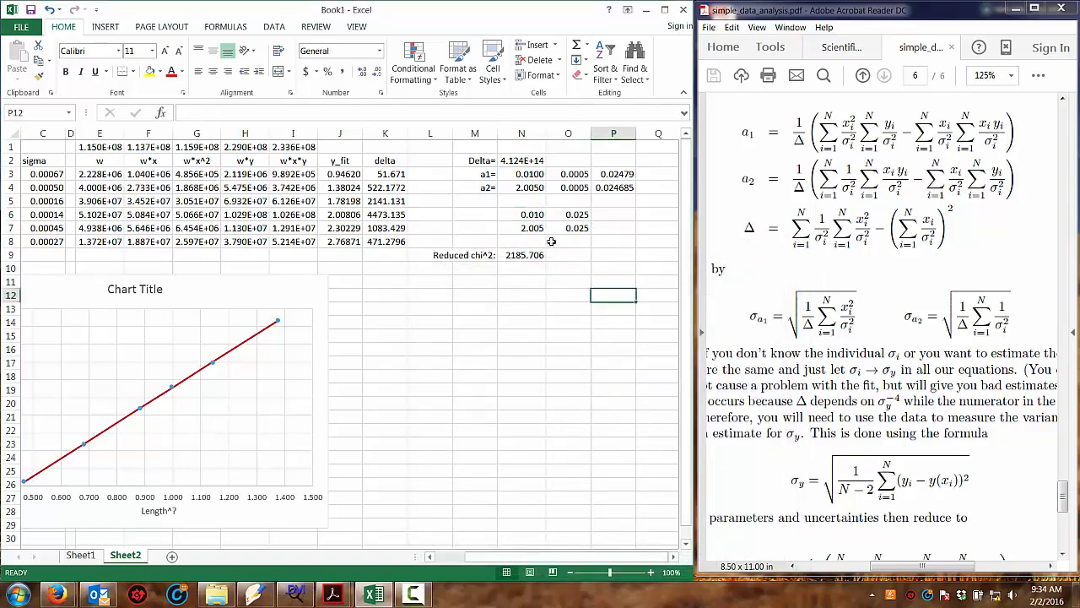
- Review the rounded results against the σa1 and σa2 formulas in the PDF and the reduced chi^2 formula in N9
drag(540, 232, 572, 239)
click(598, 259)
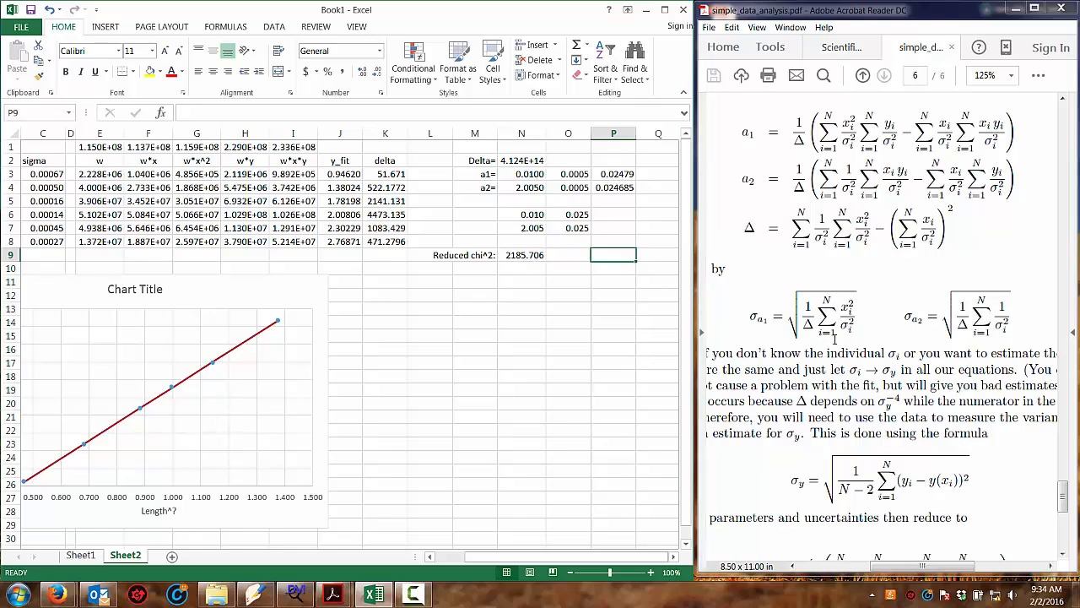
drag(760, 316, 1010, 331)
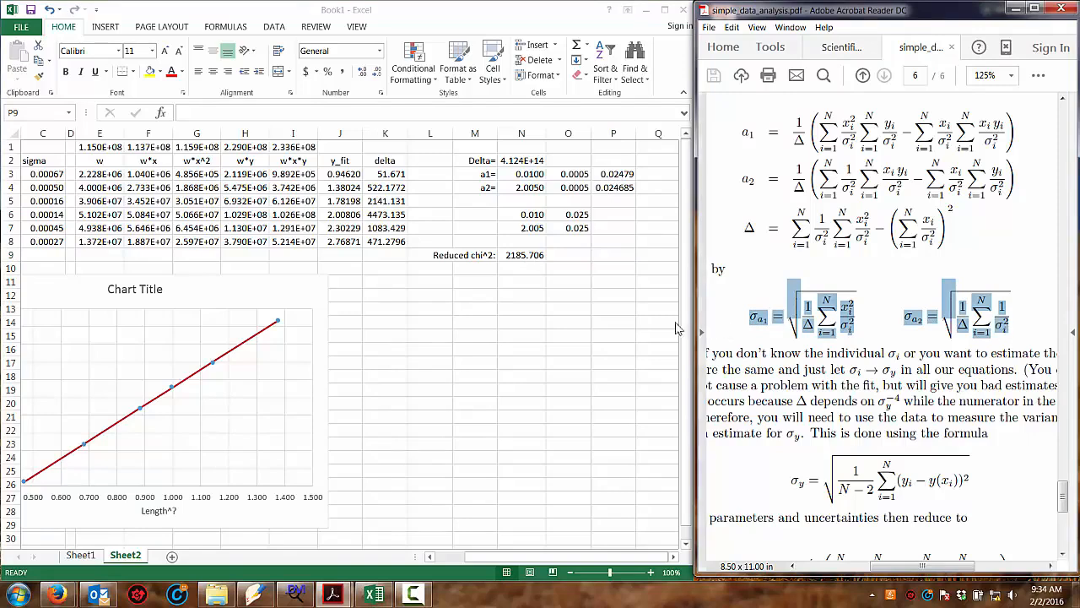
click(518, 300)
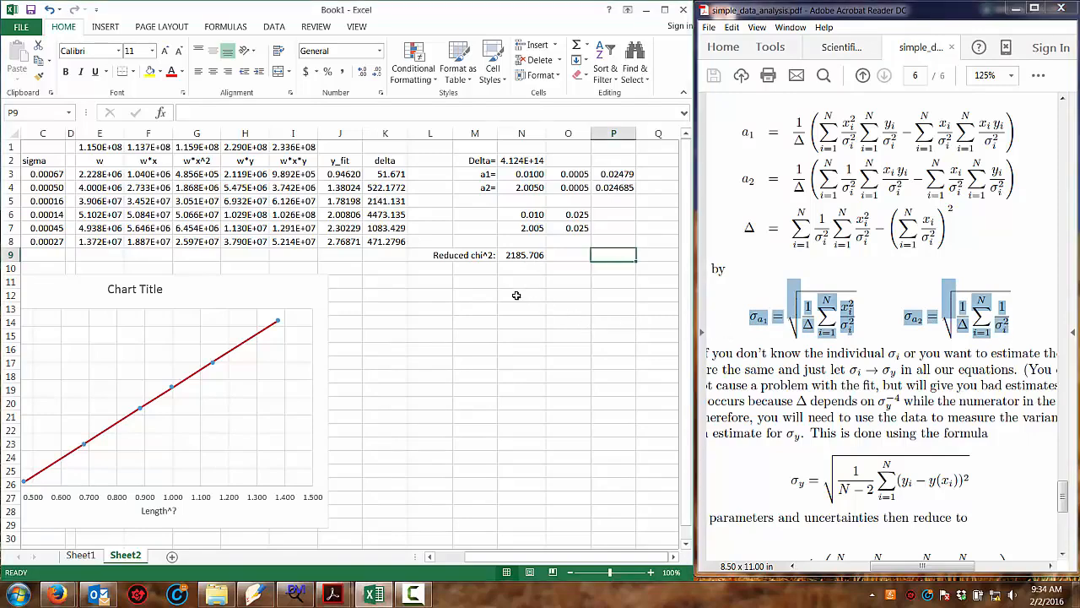
click(515, 295)
click(520, 254)
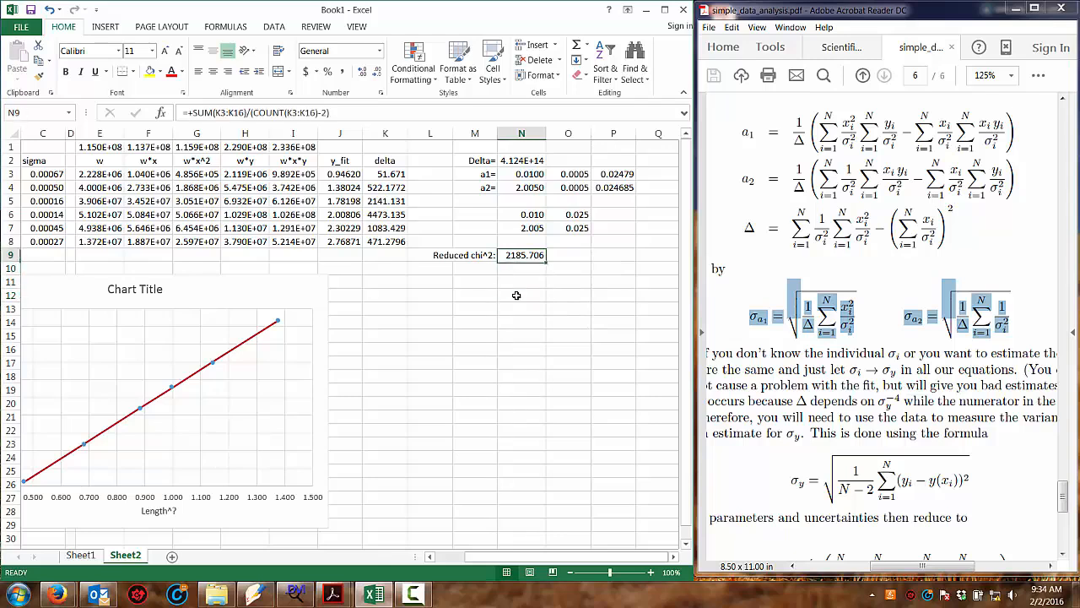
click(523, 239)
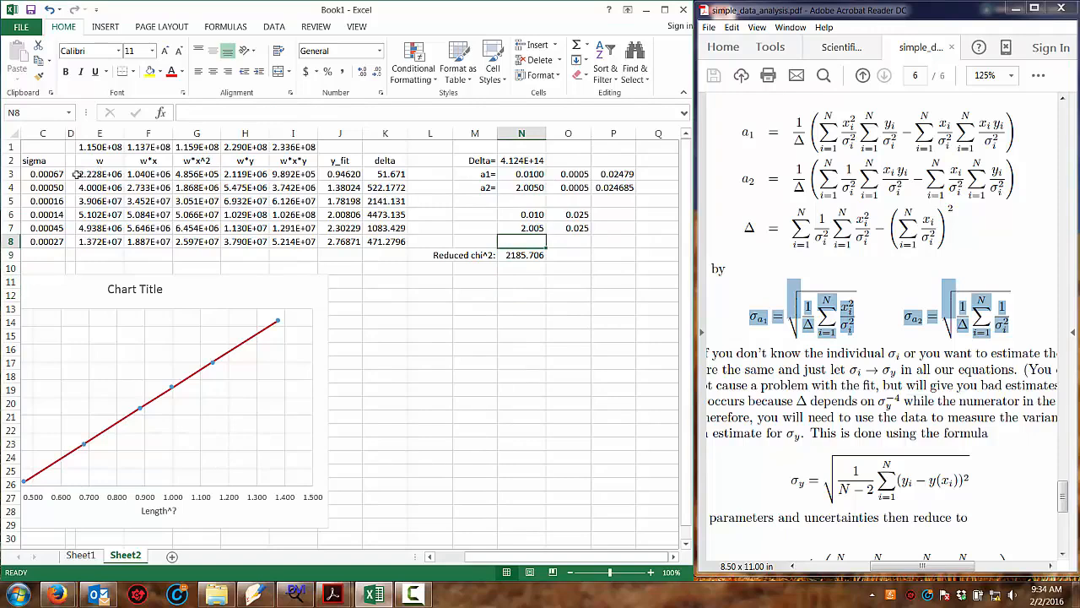
- Look over the x, y and sigma data and check the sum formula in cell E1 above the w column
click(241, 255)
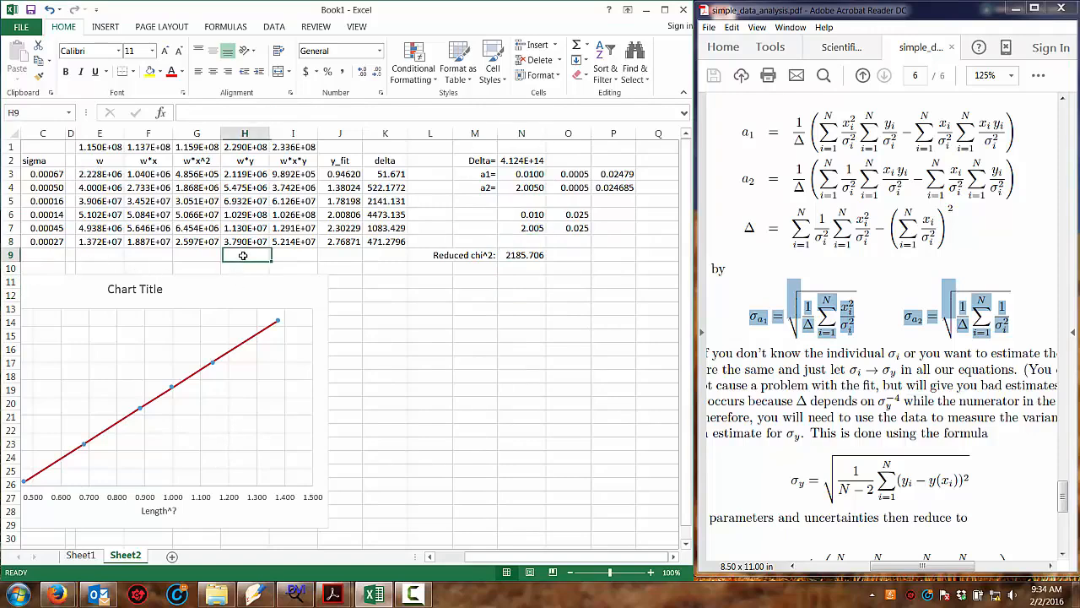
key(Left)
key(Left)
key(Left)
key(Left)
key(Left)
key(Left)
key(Left)
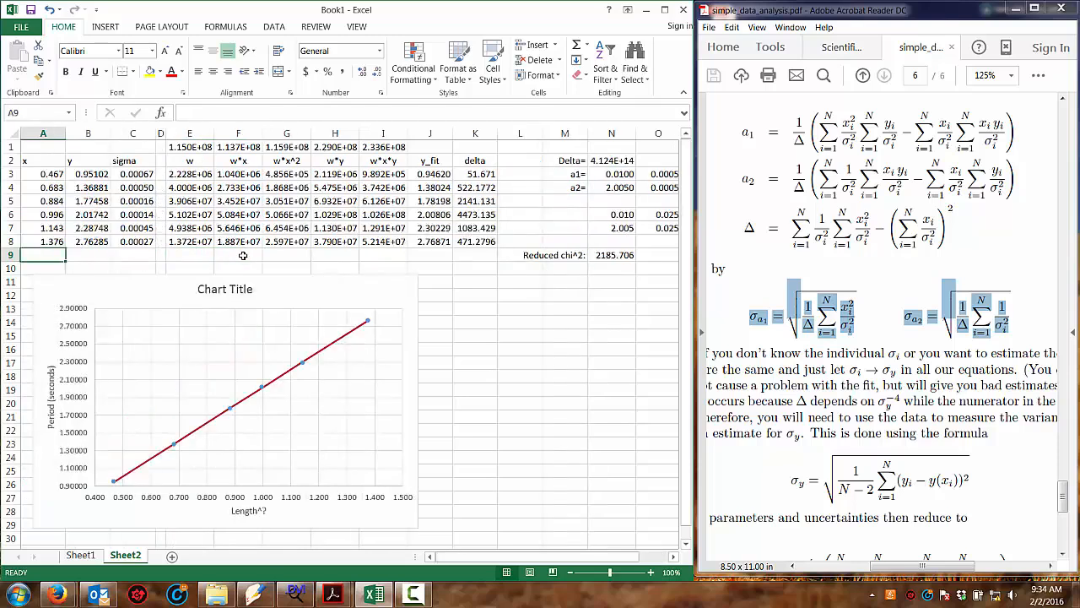
click(189, 149)
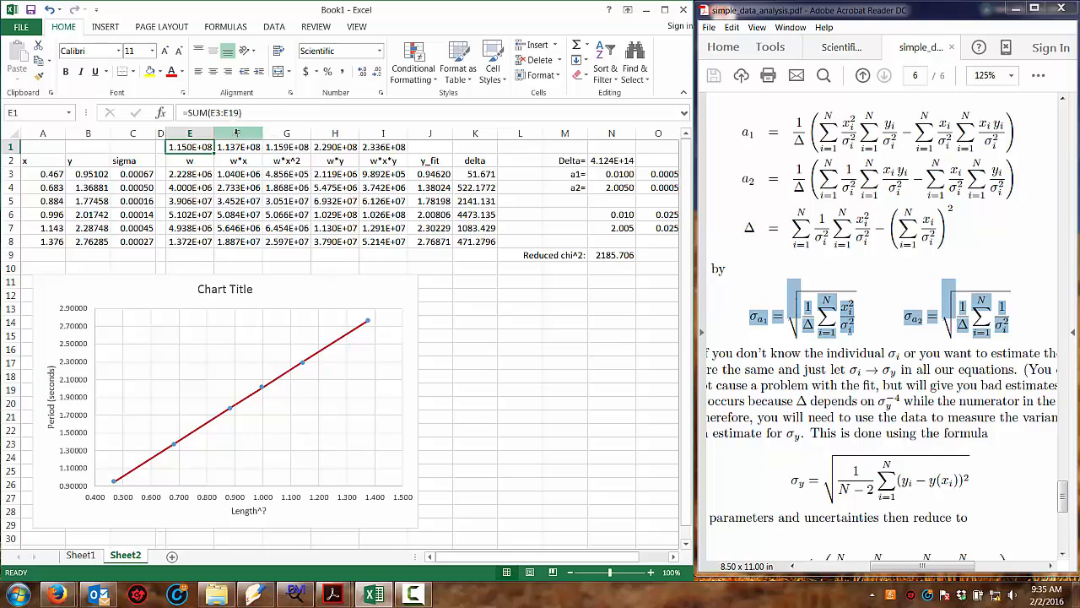
key(Down)
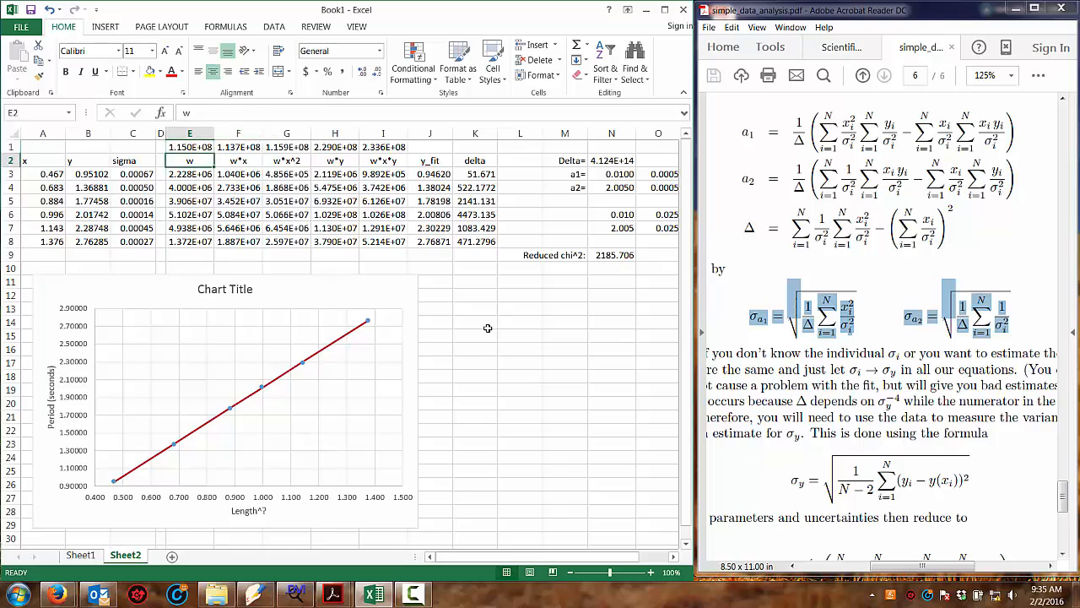
- Look across row 2 from the weight columns past the fit results and back to the x column
key(Right)
key(Right)
key(Right)
key(Right)
key(Right)
key(Right)
key(Right)
key(Right)
key(Right)
key(Right)
key(Right)
key(Right)
key(Right)
key(Right)
key(Right)
key(Right)
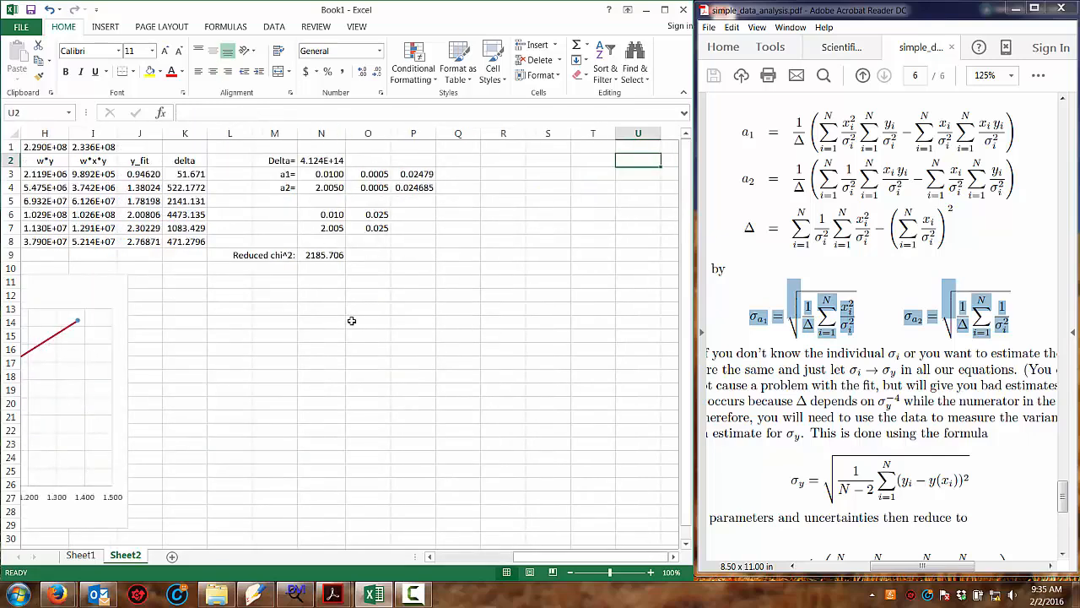
key(Left)
key(Left)
key(Left)
key(Left)
key(Left)
key(Left)
key(Left)
key(Left)
key(Left)
key(Left)
key(Left)
key(Left)
key(Left)
key(Left)
key(Left)
key(Left)
key(Left)
key(Left)
key(Left)
key(Left)
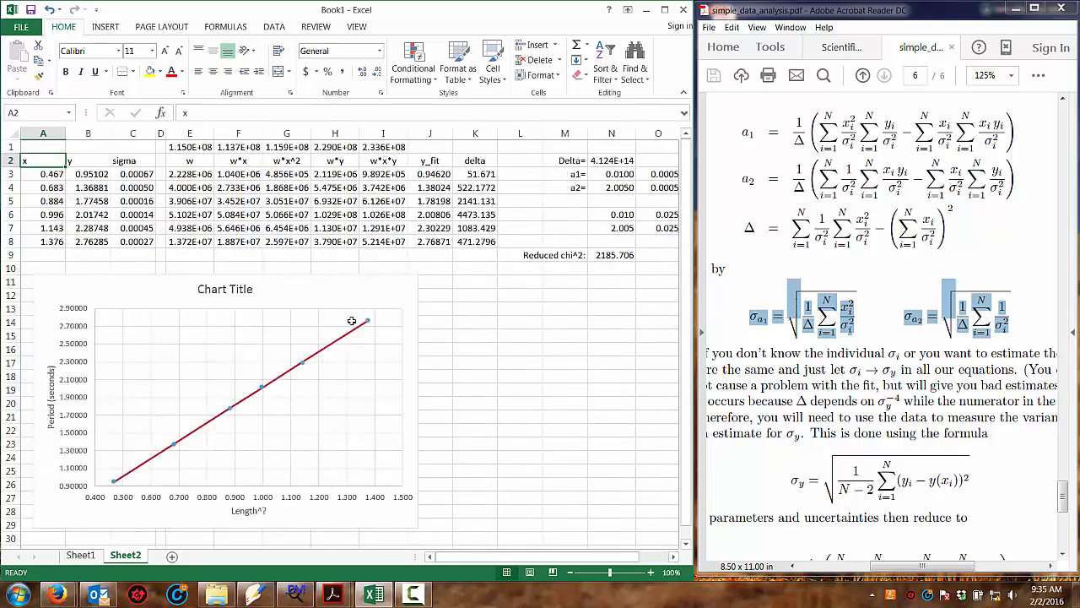